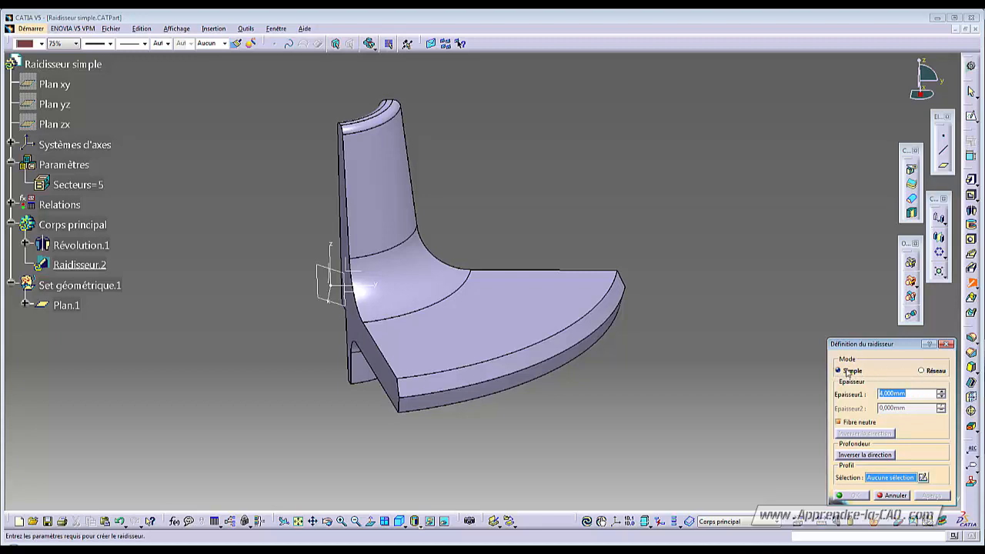
# Cancel the open stiffener definition, leaving only the revolved body and its plane.
pyautogui.click(947, 344)
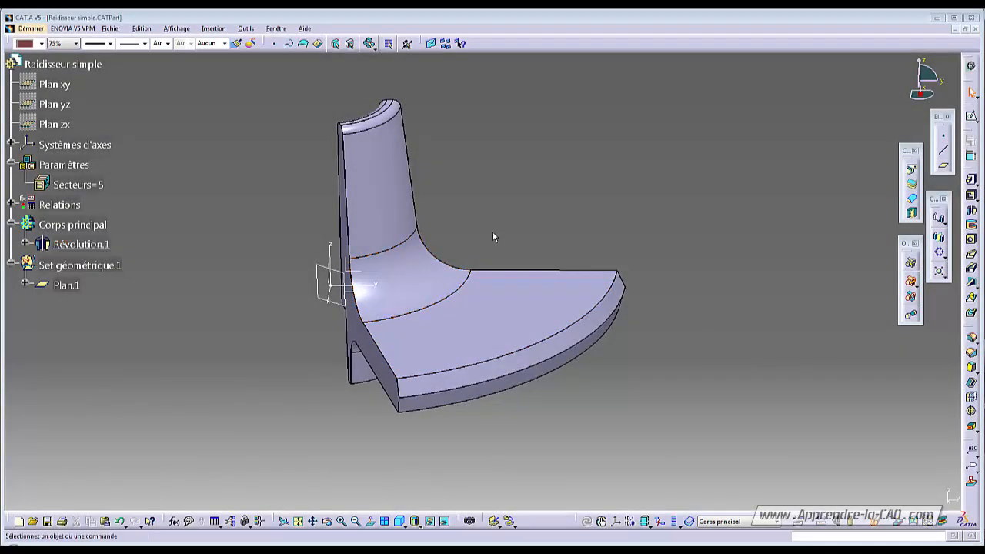
pyautogui.moveTo(451, 315); pyautogui.dragTo(473, 296, button='middle')
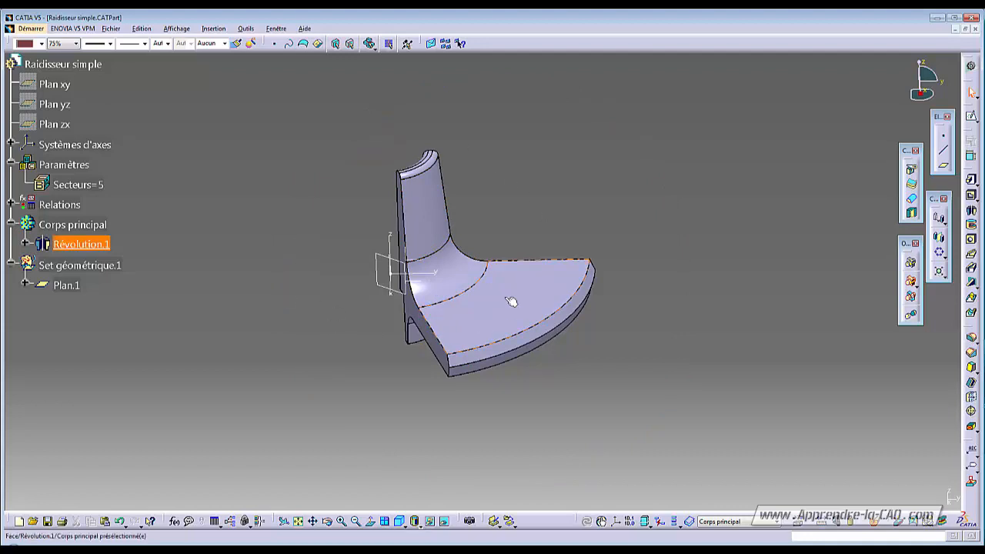
pyautogui.keyDown('ctrl'); pyautogui.moveTo(474, 306); pyautogui.dragTo(480, 274, button='middle'); pyautogui.keyUp('ctrl')
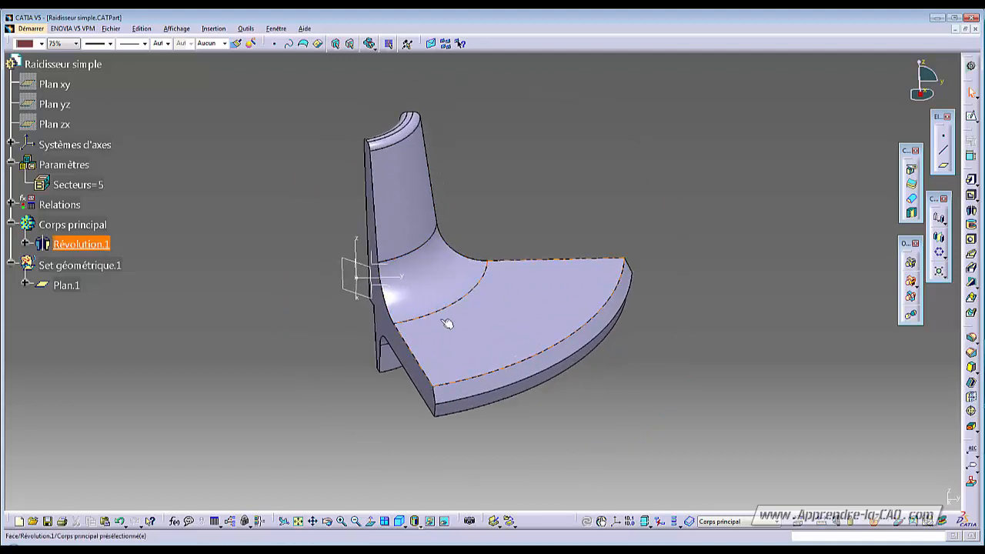
pyautogui.moveTo(513, 329); pyautogui.dragTo(475, 328, button='middle')
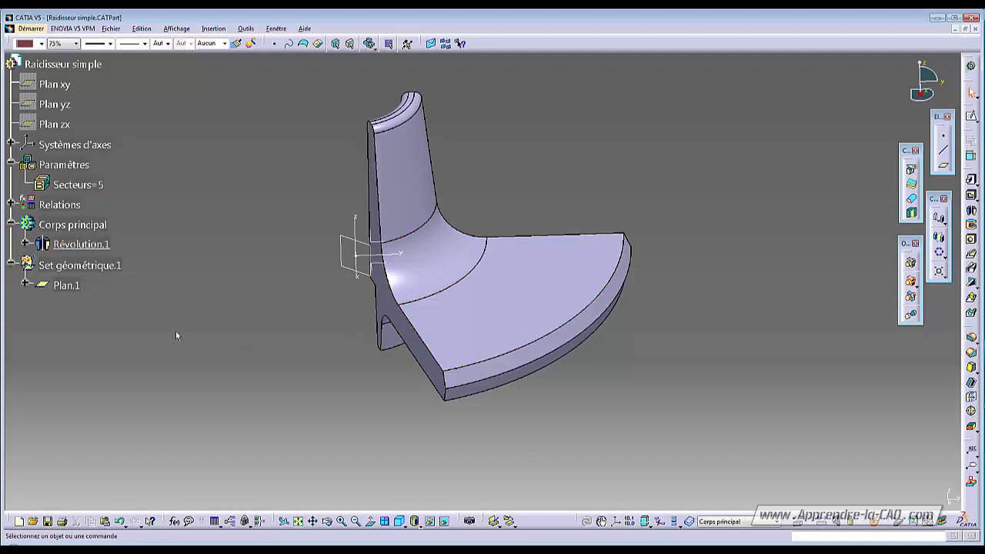
# Set the Secteurs parameter to 4 to widen the revolved sector.
pyautogui.doubleClick(75, 184)
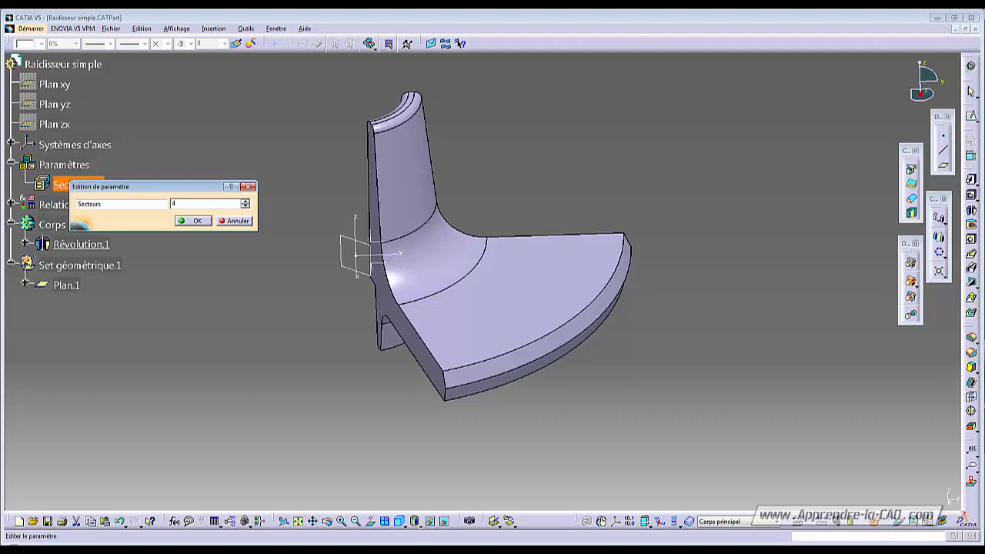
pyautogui.write('4')
pyautogui.press('Return')
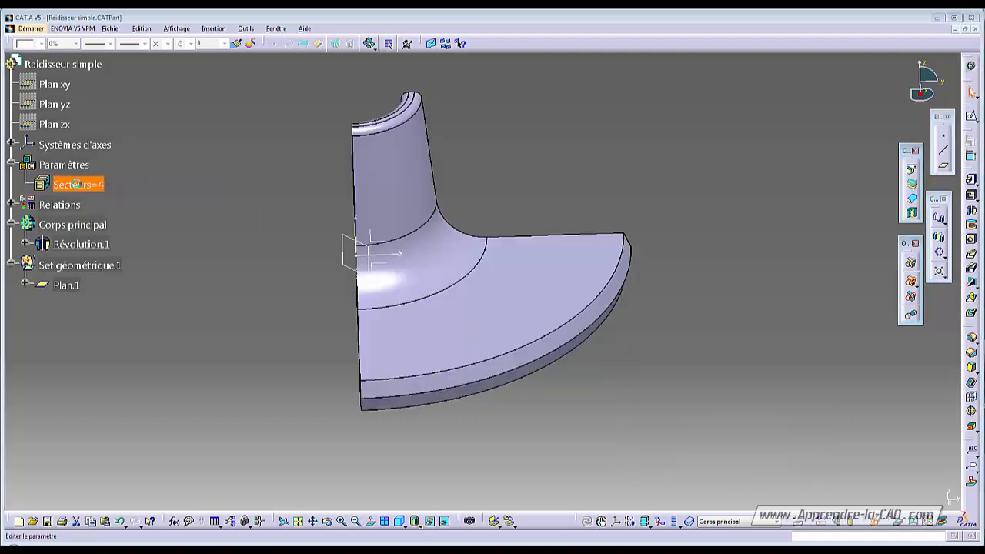
# Set the Secteurs parameter to 12 and inspect the revolved sector with its middle plane from several sides.
pyautogui.doubleClick(80, 186)
pyautogui.press('Return')
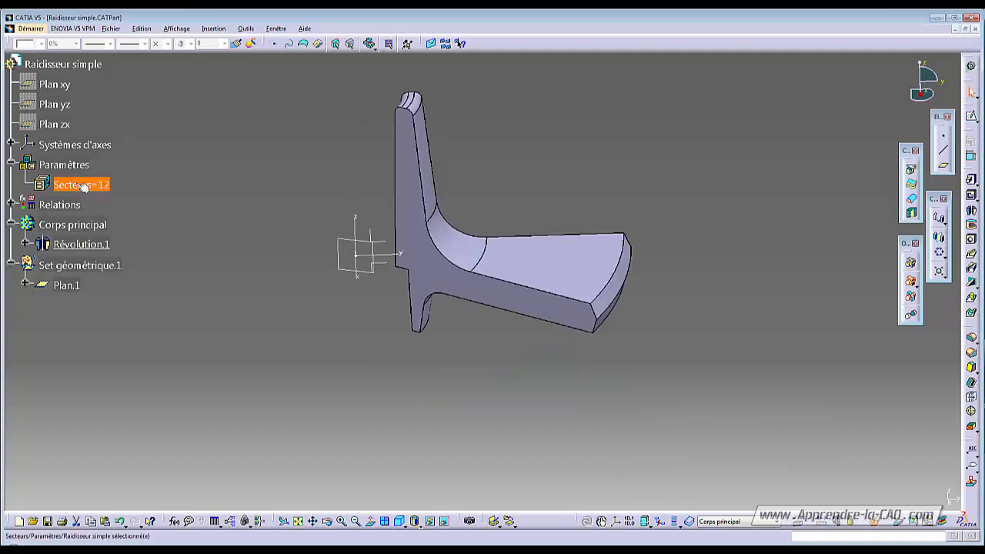
pyautogui.moveTo(510, 308); pyautogui.dragTo(440, 323, button='middle')
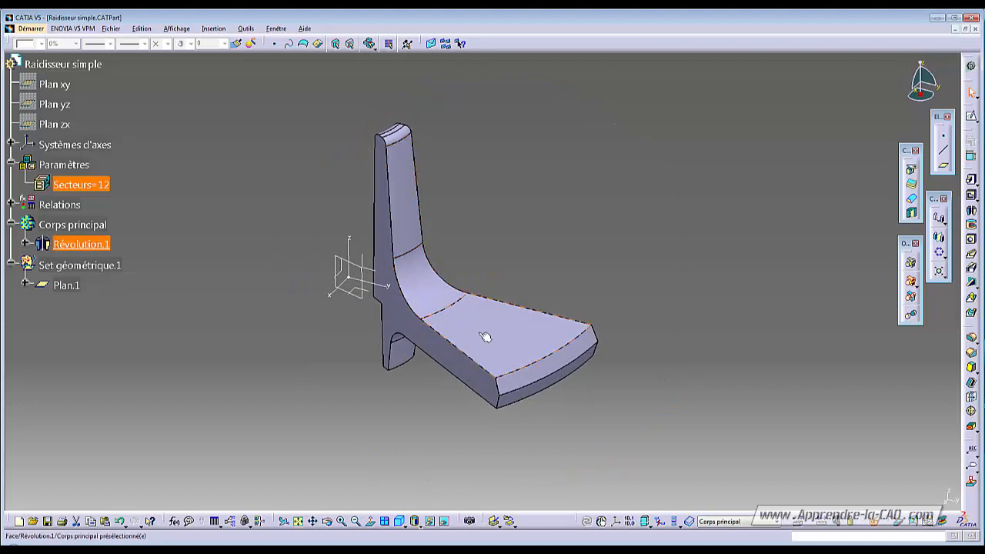
pyautogui.moveTo(485, 337); pyautogui.dragTo(491, 327, button='middle')
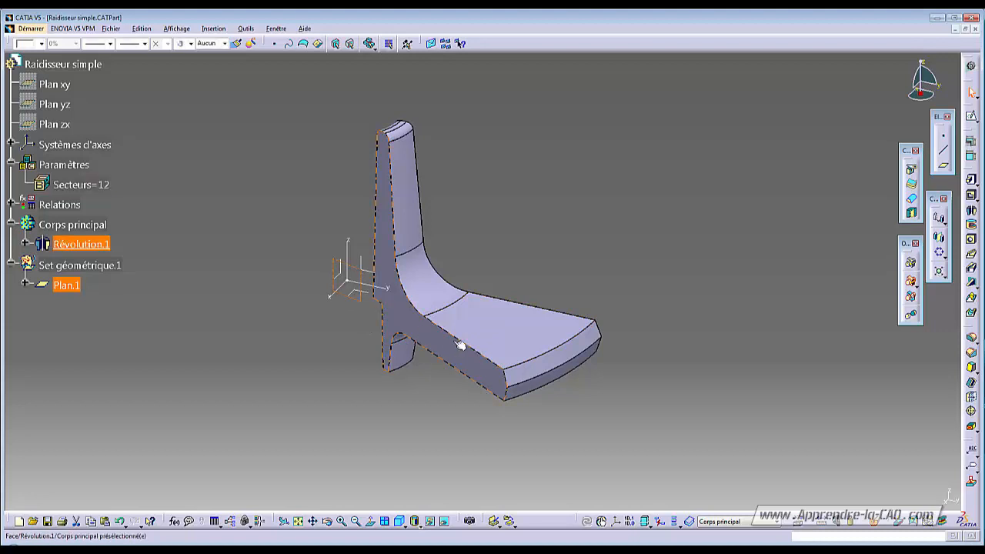
pyautogui.moveTo(362, 317); pyautogui.dragTo(414, 275, button='middle')
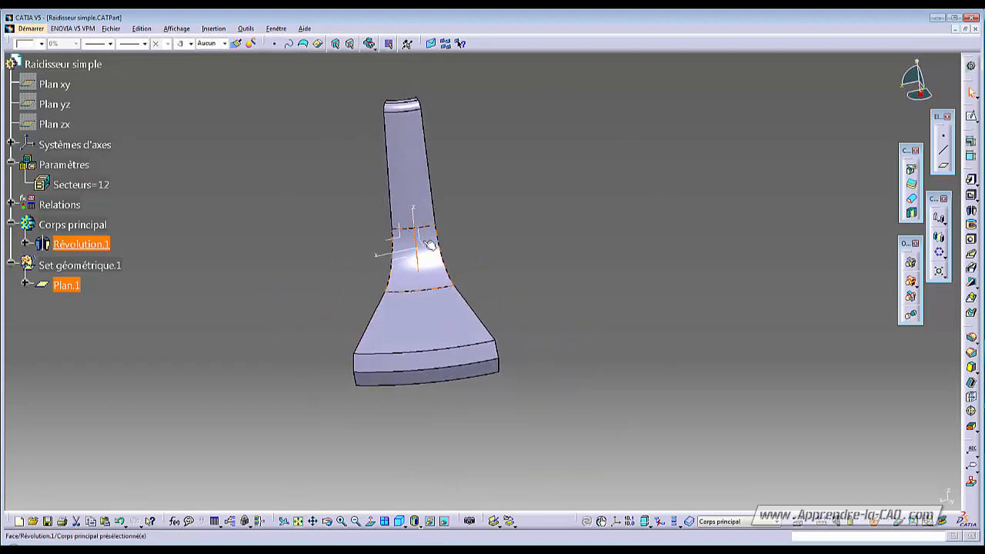
pyautogui.moveTo(420, 232); pyautogui.dragTo(440, 231, button='middle')
pyautogui.click(420, 238)
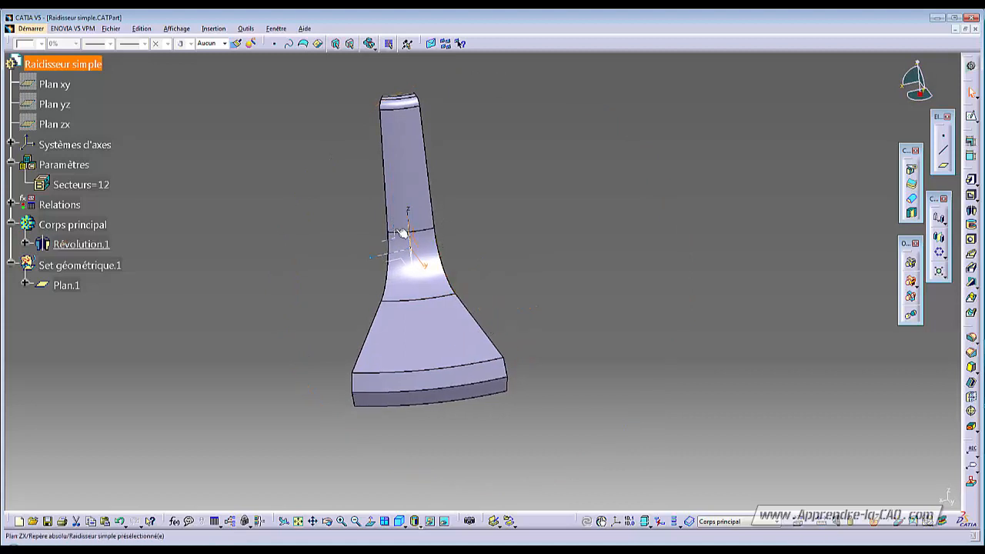
pyautogui.moveTo(416, 334); pyautogui.dragTo(488, 354, button='middle')
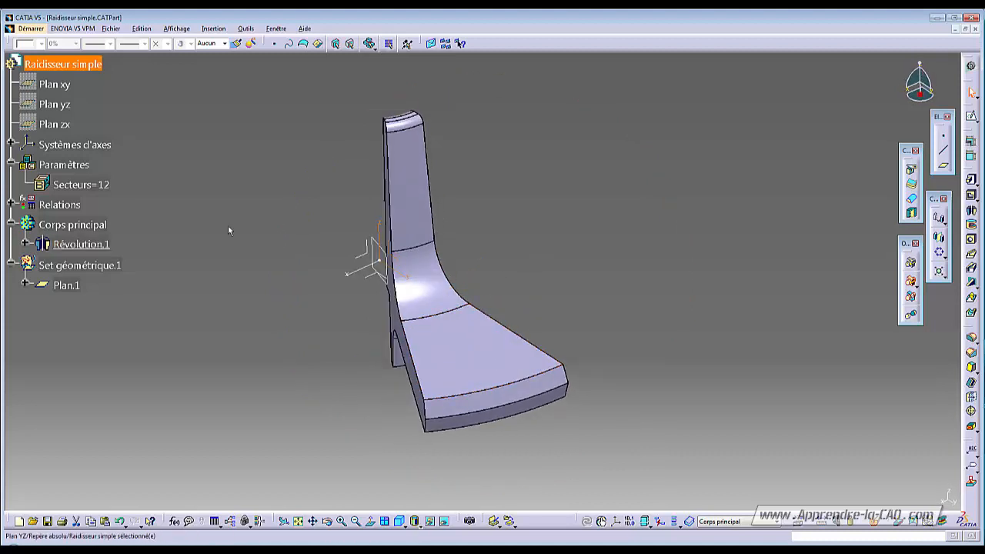
# Set the Secteurs parameter to 3 and look over the updated part.
pyautogui.doubleClick(77, 185)
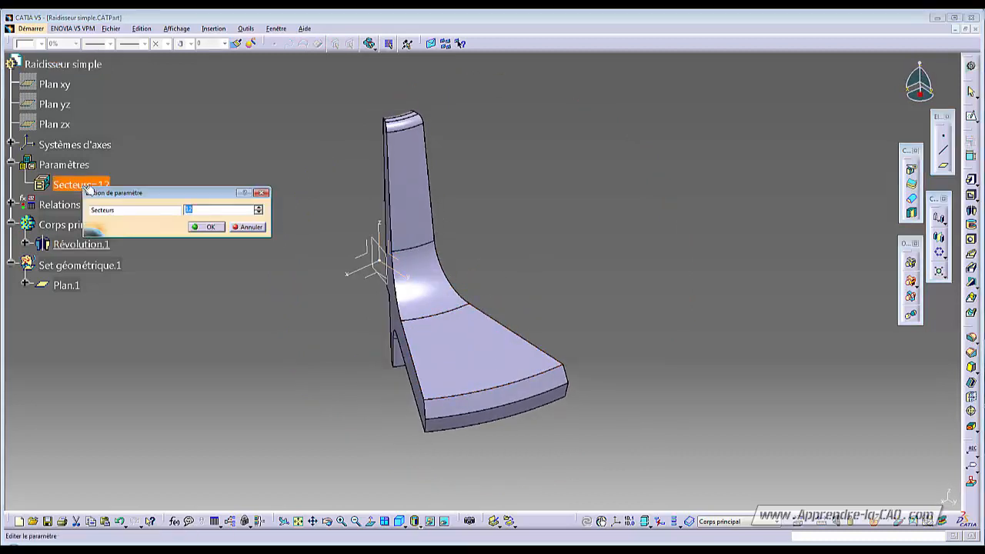
pyautogui.write('3')
pyautogui.click(210, 226)
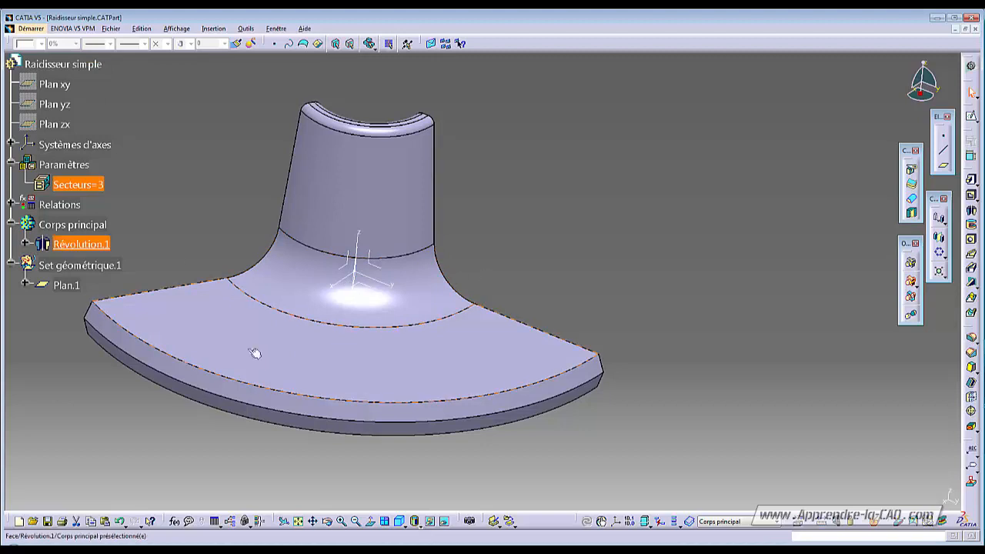
pyautogui.moveTo(292, 345); pyautogui.dragTo(362, 287, button='middle')
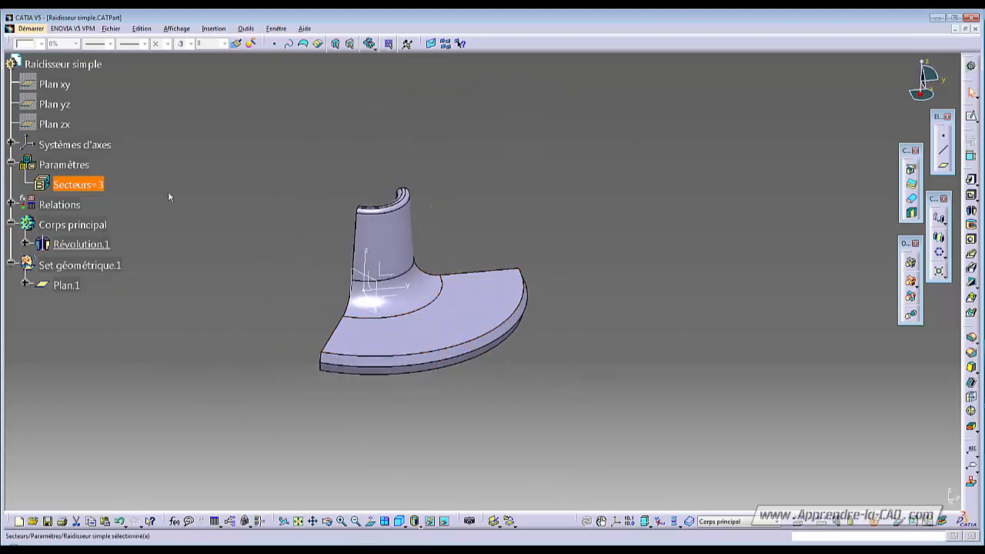
# Set the Secteurs parameter to 5.
pyautogui.doubleClick(77, 184)
pyautogui.write('5')
pyautogui.press('Return')
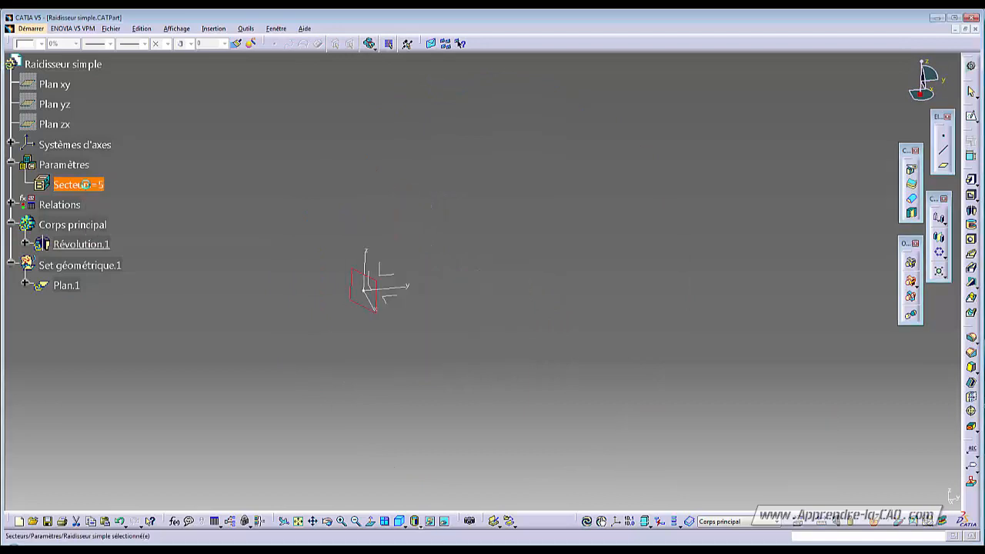
# Start a sketch on Plan.1 and draw a single oblique line in the inner corner, clear of the upright wall and the flange.
pyautogui.moveTo(366, 327); pyautogui.dragTo(367, 305, button='middle')
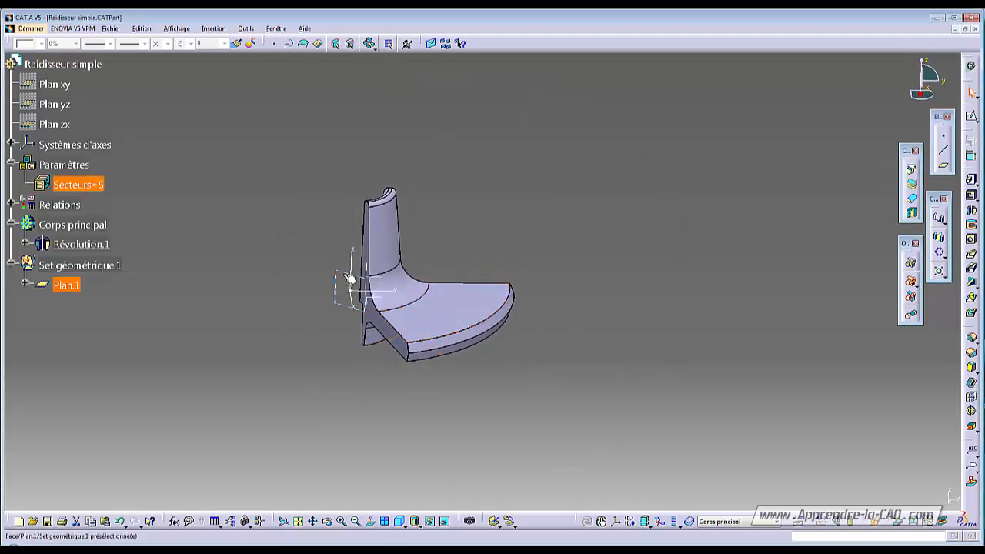
pyautogui.click(355, 283)
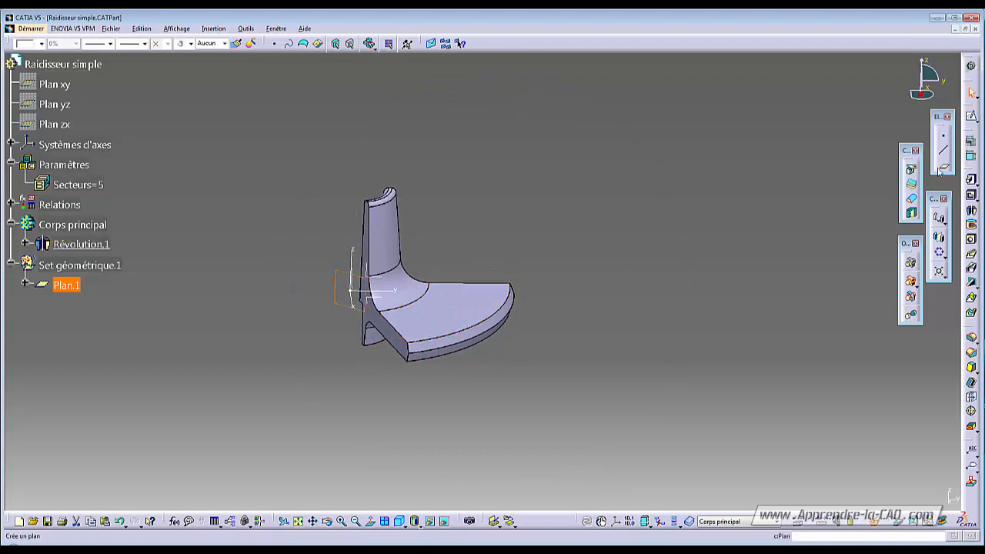
pyautogui.click(972, 116)
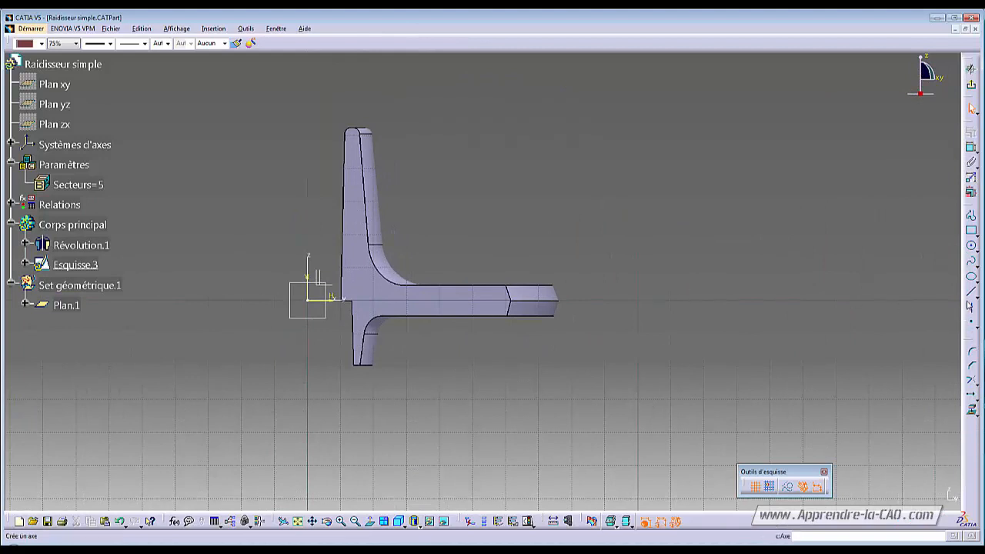
pyautogui.click(971, 292)
pyautogui.click(402, 193)
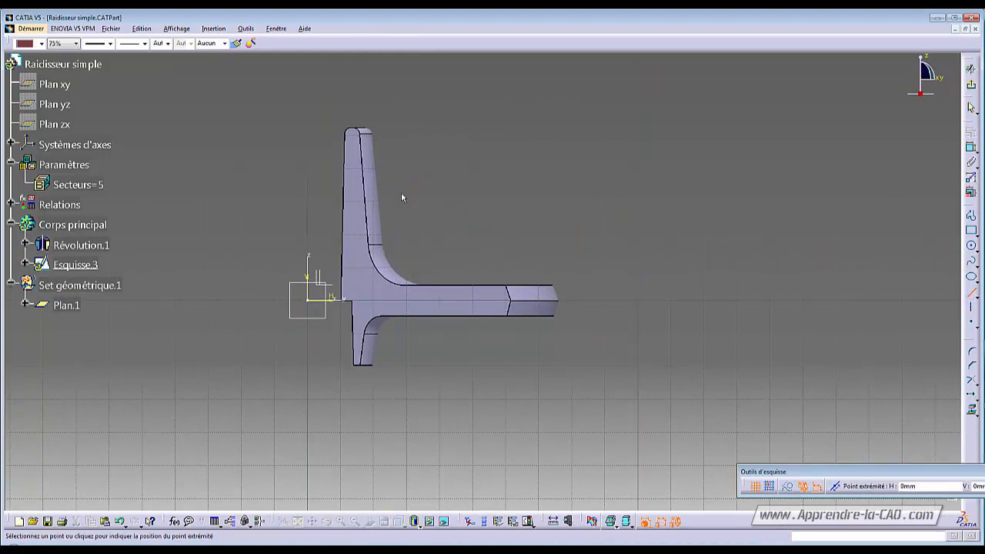
pyautogui.click(448, 252)
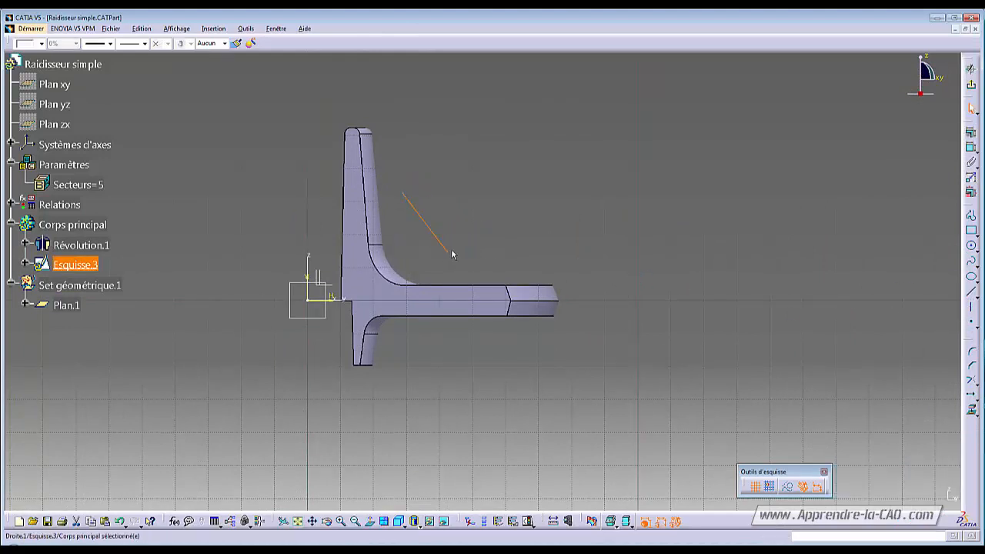
# Reposition the oblique line and its upper endpoint nearer the upright wall without touching the part, and exit the sketch.
pyautogui.moveTo(483, 247); pyautogui.dragTo(512, 242, button='middle')
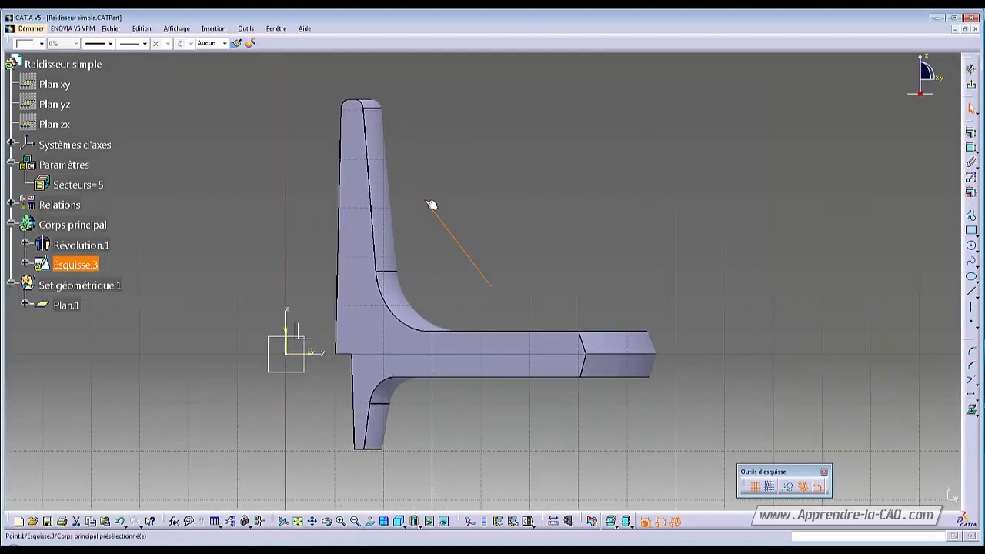
pyautogui.click(427, 209)
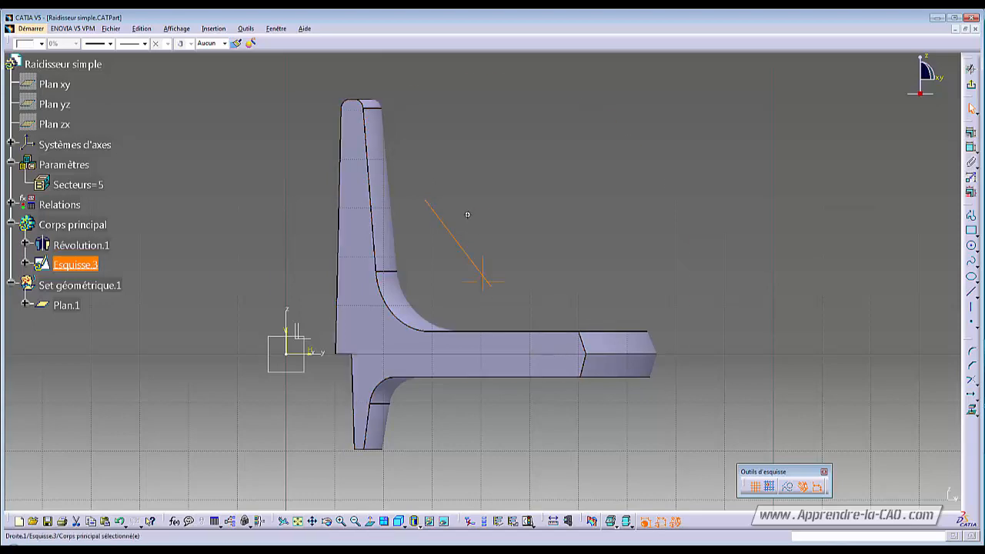
pyautogui.moveTo(467, 215); pyautogui.dragTo(524, 221, button='middle')
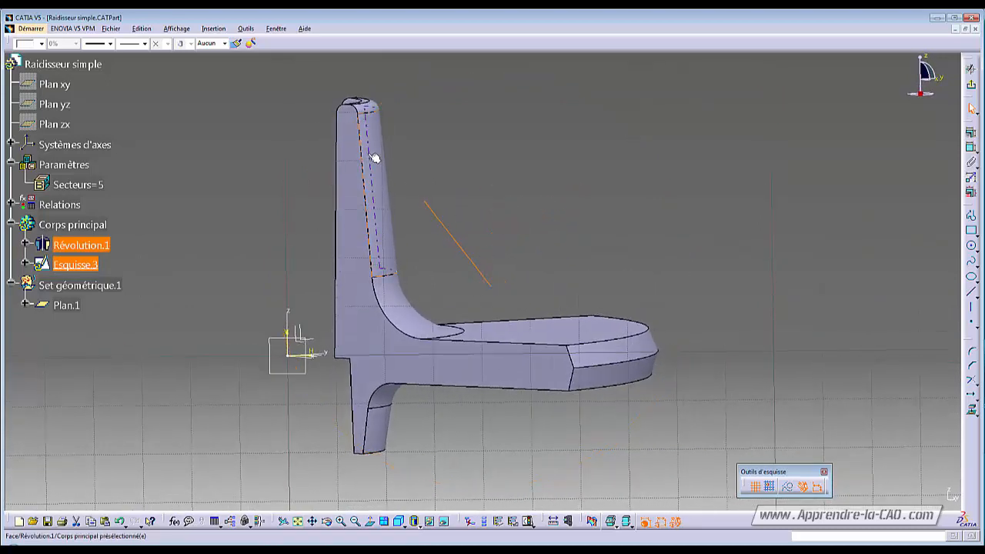
pyautogui.moveTo(552, 277); pyautogui.dragTo(478, 236, button='middle')
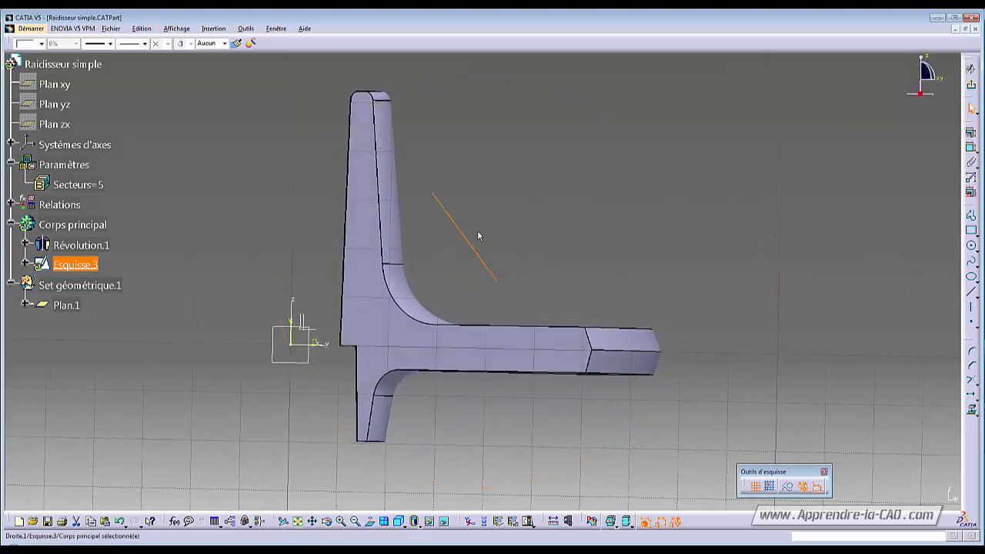
pyautogui.click(434, 194)
pyautogui.moveTo(433, 194); pyautogui.dragTo(445, 140)
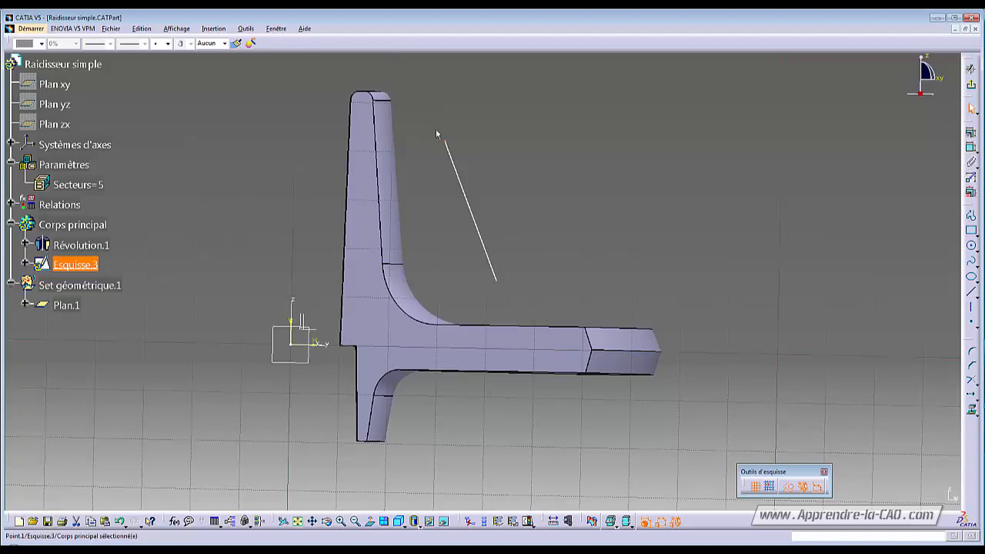
pyautogui.moveTo(445, 142); pyautogui.dragTo(428, 172)
pyautogui.moveTo(435, 244); pyautogui.dragTo(488, 279, button='middle')
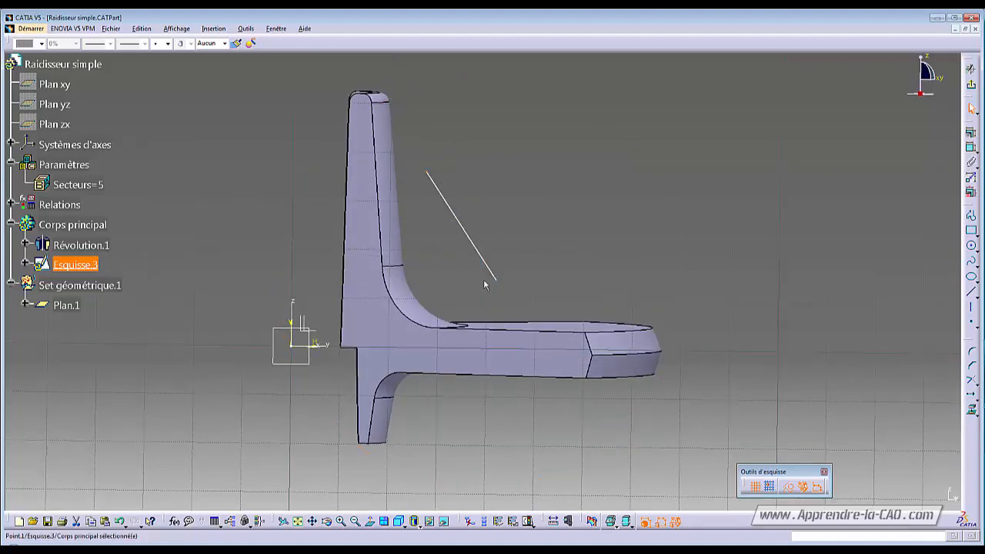
pyautogui.click(494, 228)
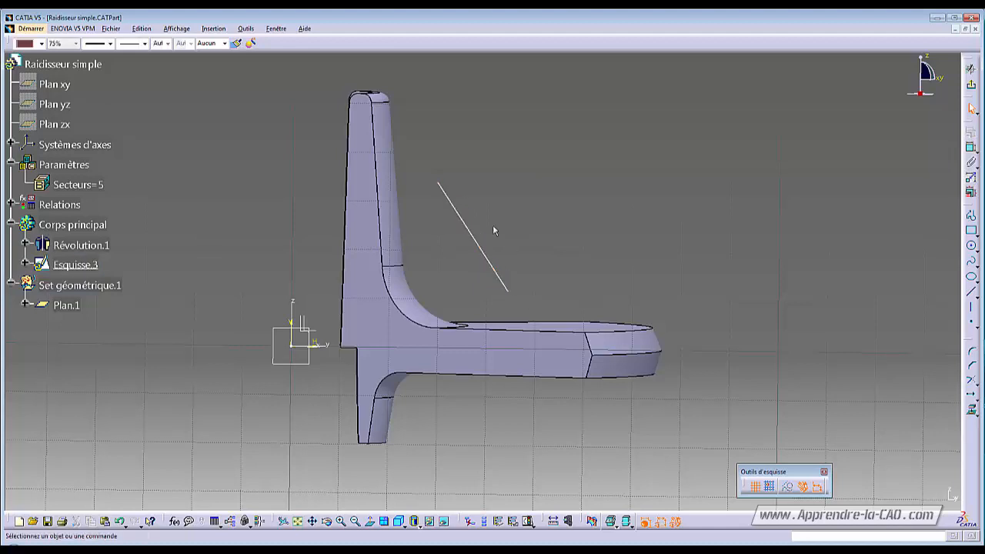
pyautogui.moveTo(444, 187); pyautogui.dragTo(428, 180)
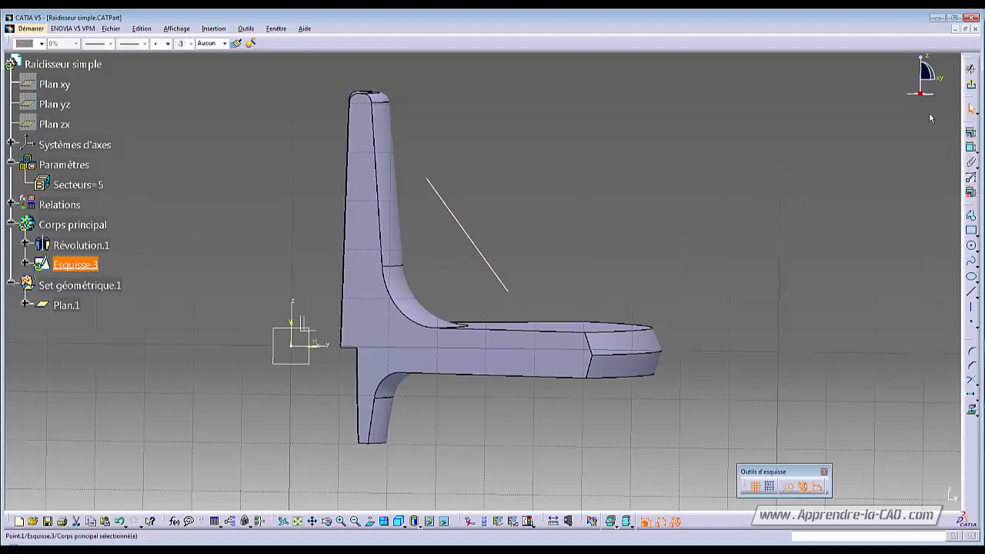
pyautogui.click(971, 85)
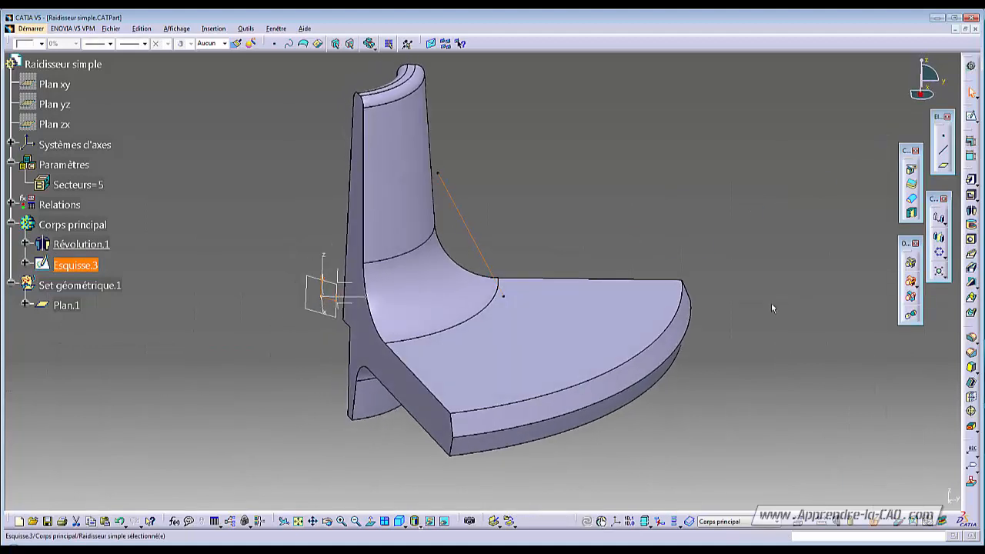
# Start a Simple-mode stiffener from the oblique line sketch Esquisse.3 and examine its preview in the inner corner.
pyautogui.click(971, 284)
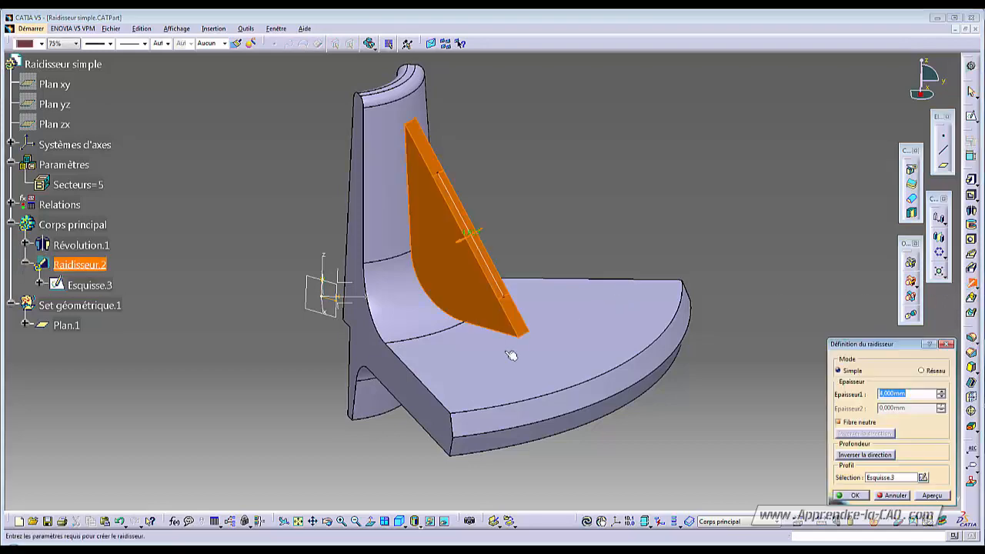
pyautogui.moveTo(500, 349); pyautogui.dragTo(484, 335, button='middle')
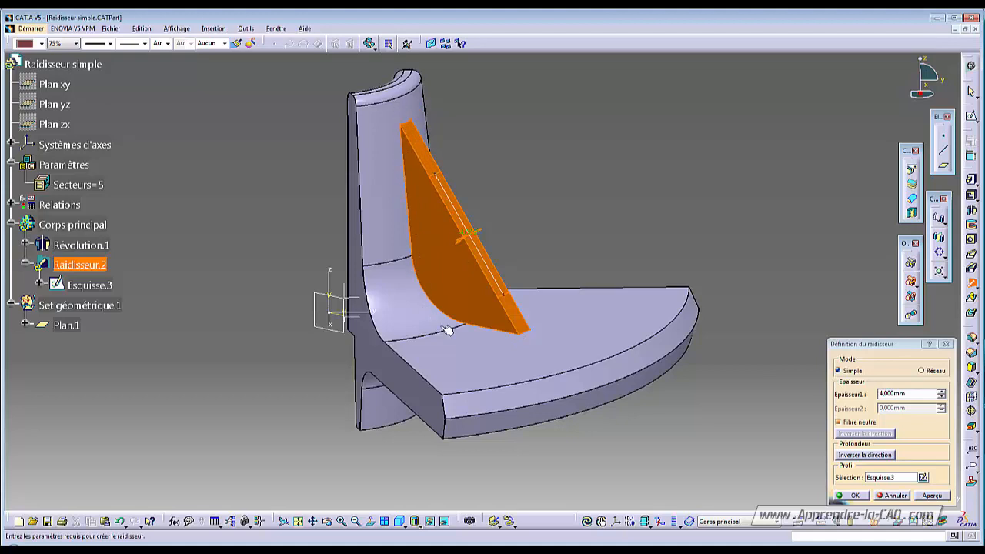
pyautogui.moveTo(469, 305); pyautogui.dragTo(431, 183, button='middle')
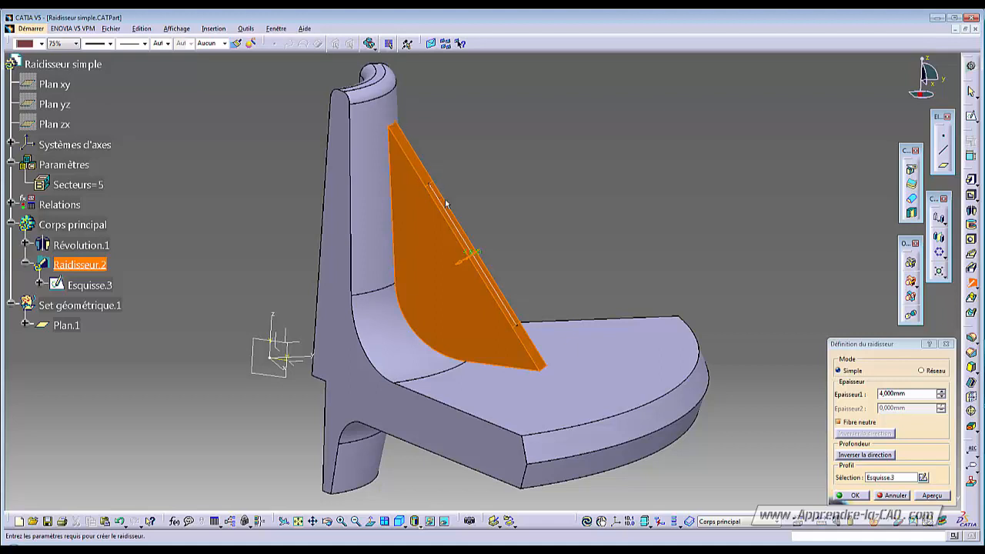
pyautogui.moveTo(551, 366); pyautogui.dragTo(457, 318, button='middle')
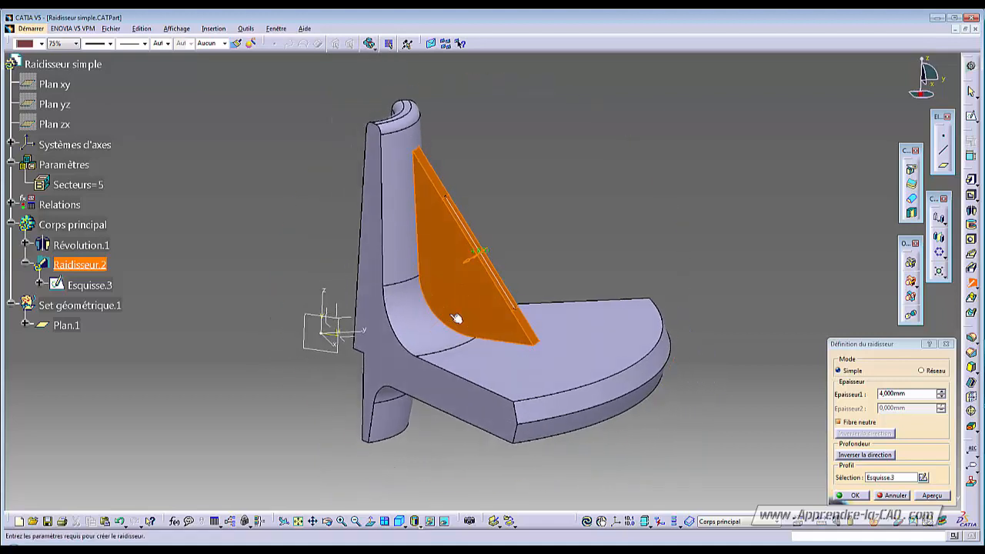
pyautogui.moveTo(554, 356); pyautogui.dragTo(576, 376, button='middle')
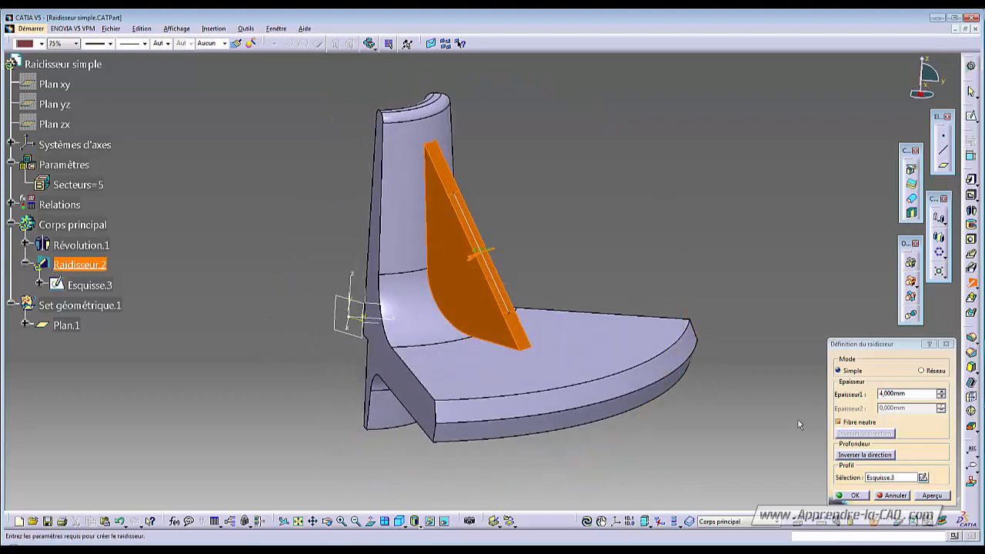
pyautogui.click(882, 350)
pyautogui.moveTo(882, 348); pyautogui.dragTo(813, 294)
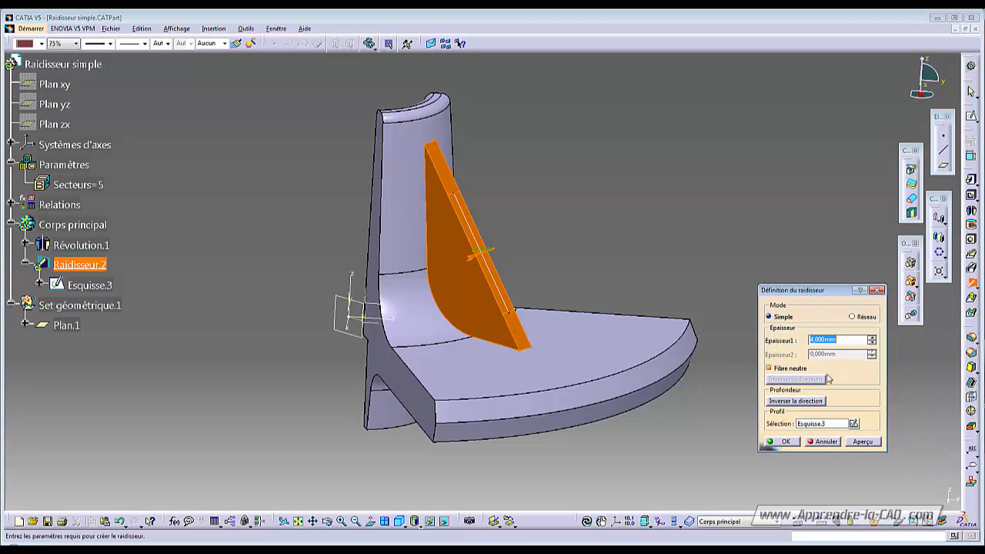
# Try larger thicknesses for the stiffener, including 8 mm and 7 mm, ending at 5 mm.
pyautogui.click(872, 337)
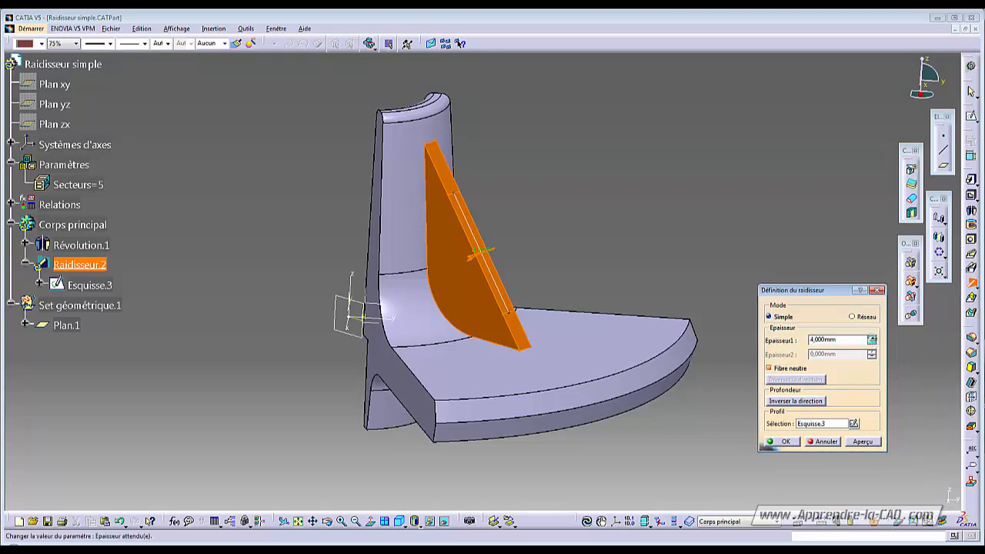
pyautogui.click(872, 338)
pyautogui.click(872, 338)
pyautogui.click(872, 338)
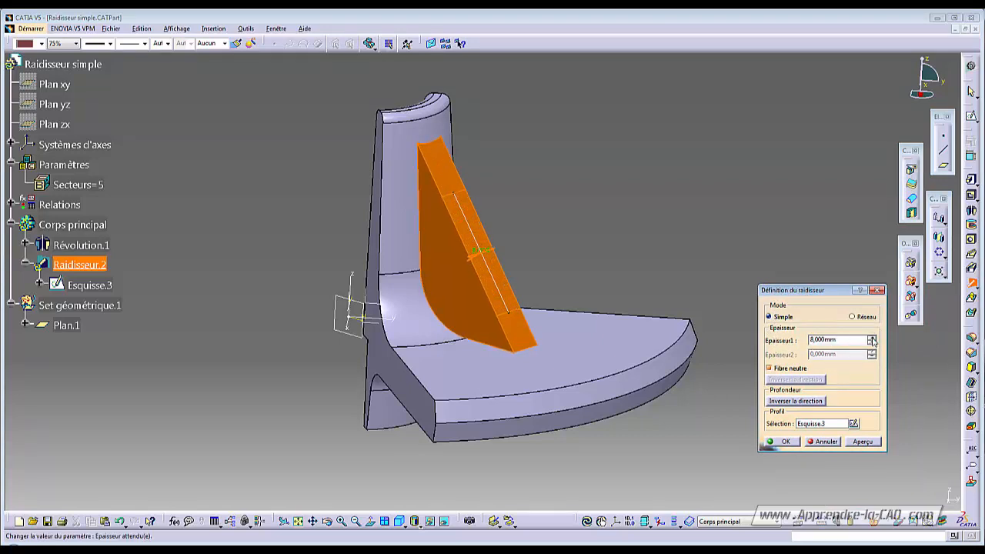
pyautogui.click(872, 338)
pyautogui.click(872, 343)
pyautogui.click(872, 343)
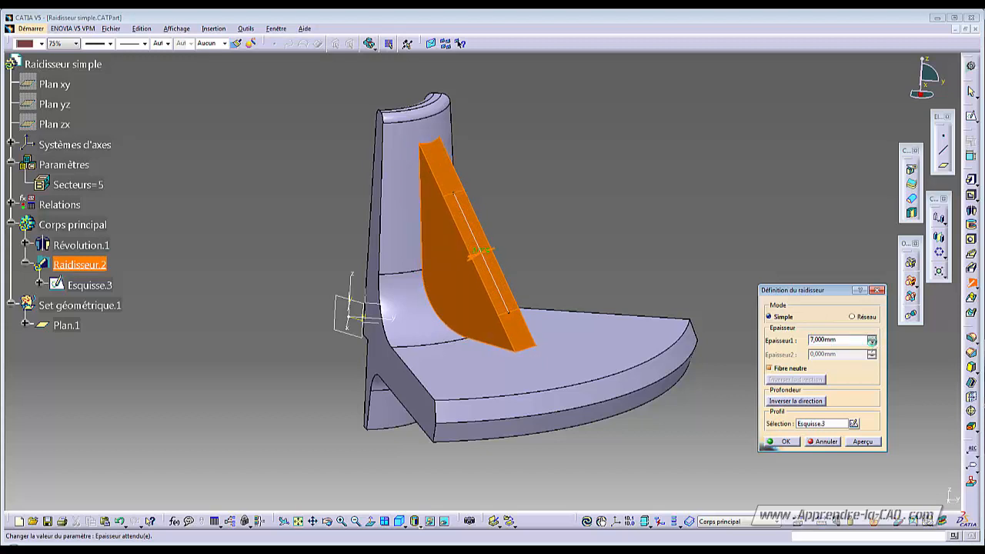
pyautogui.click(872, 344)
pyautogui.click(872, 343)
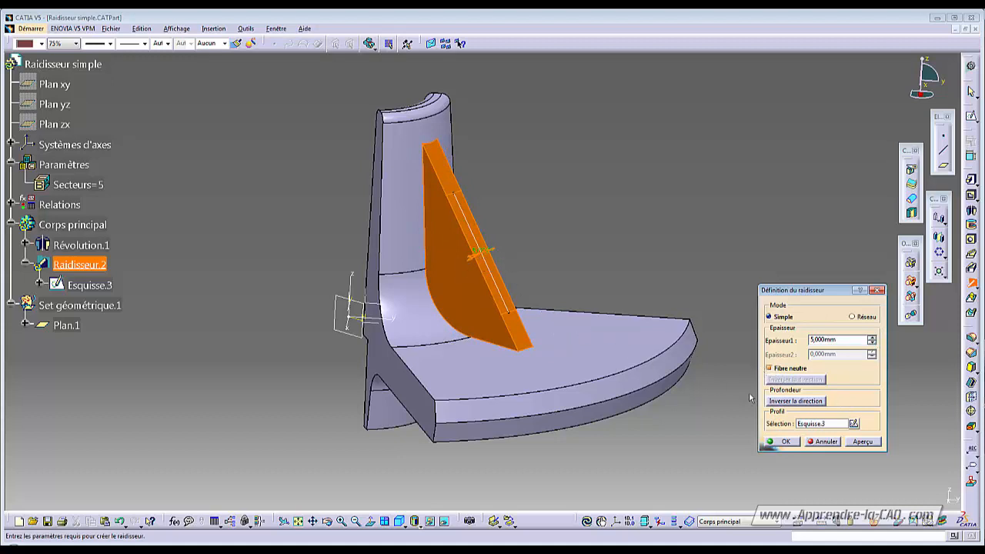
# Compare the stiffener with Fibre neutre disabled, set its thickness to 4 mm, re-enable Fibre neutre and create it.
pyautogui.click(769, 370)
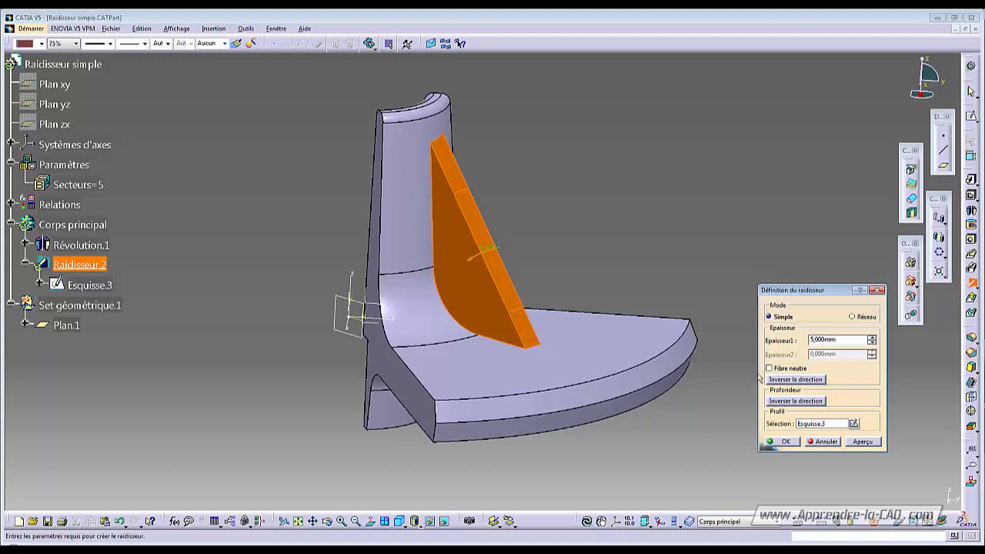
pyautogui.moveTo(560, 274); pyautogui.dragTo(501, 269, button='middle')
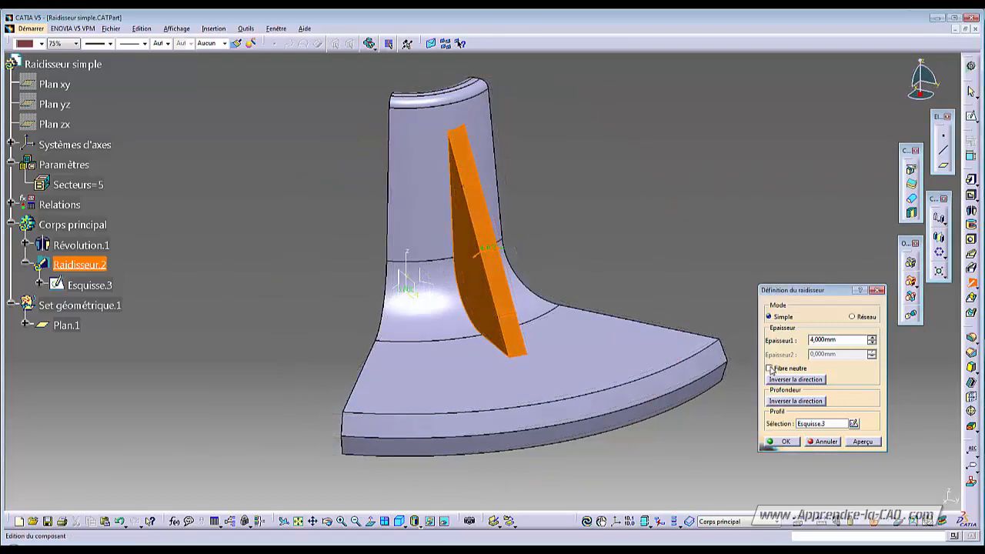
pyautogui.click(770, 369)
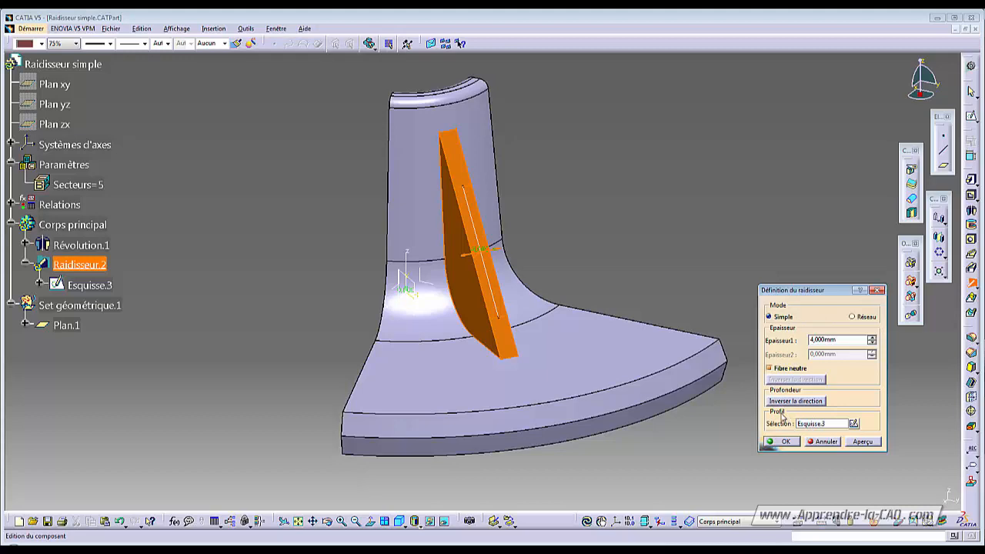
pyautogui.click(788, 440)
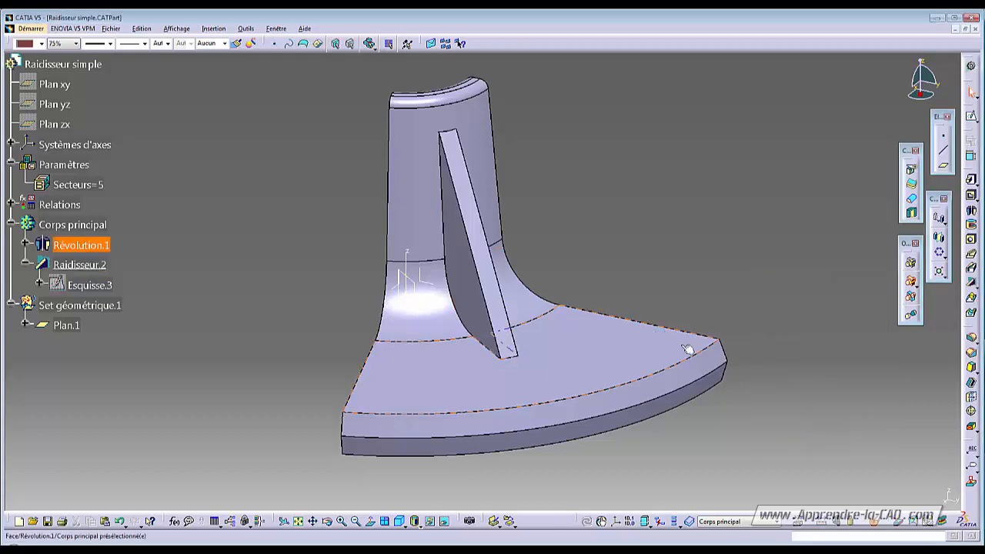
pyautogui.moveTo(591, 321); pyautogui.dragTo(521, 305, button='middle')
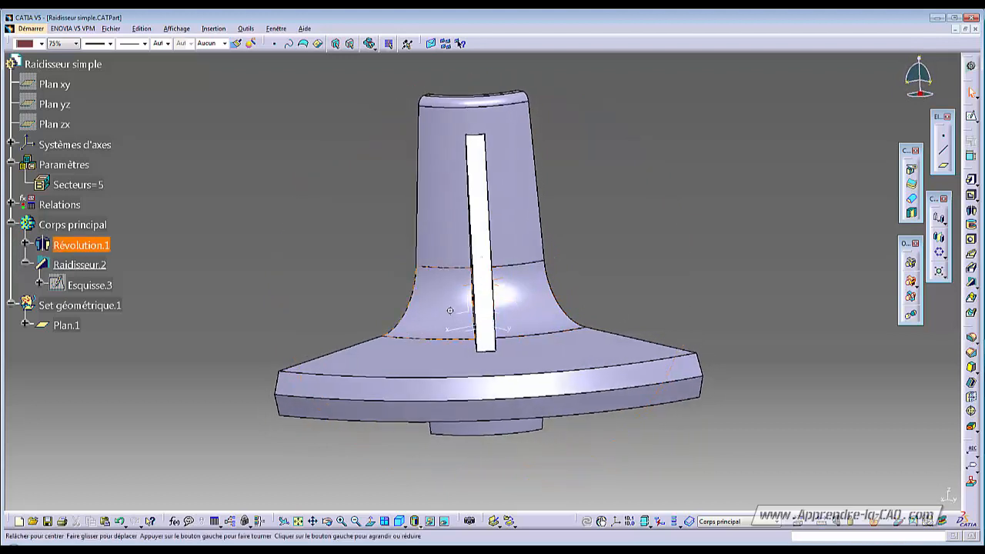
pyautogui.moveTo(451, 310); pyautogui.dragTo(534, 314, button='middle')
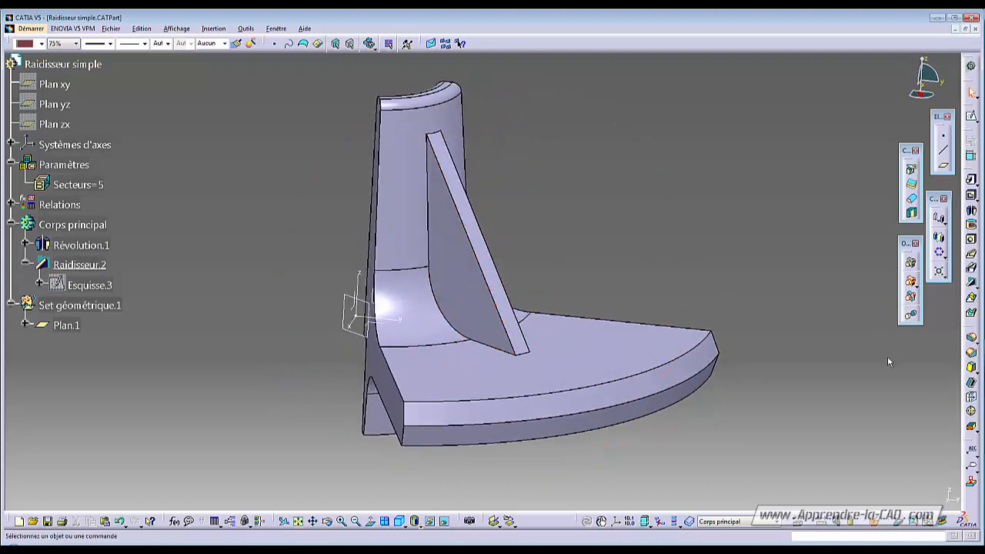
# Draft the stiffener's two side faces by 1.5 deg, using the flange's upper face as the neutral element.
pyautogui.click(971, 368)
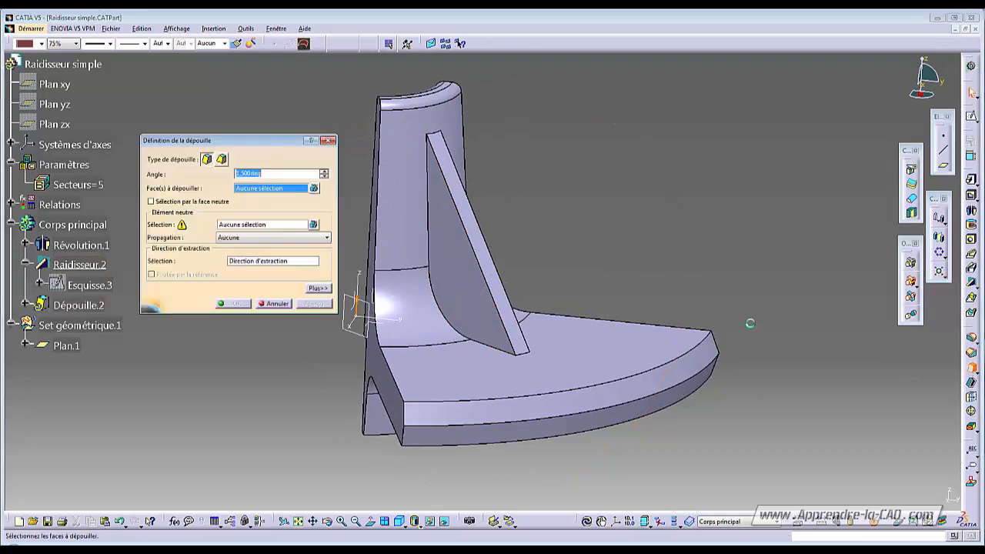
pyautogui.click(468, 278)
pyautogui.moveTo(460, 273); pyautogui.dragTo(409, 341, button='middle')
pyautogui.click(500, 279)
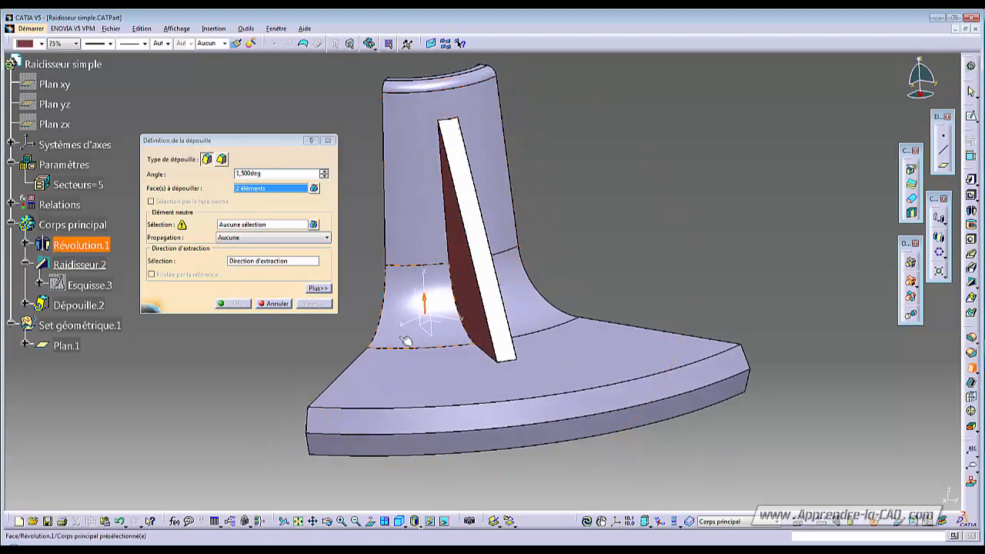
pyautogui.click(246, 225)
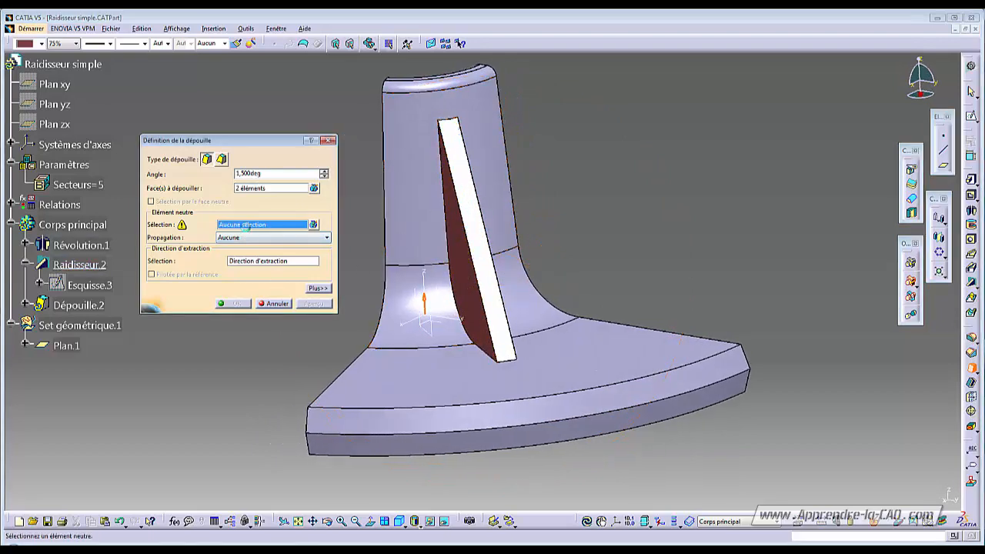
pyautogui.click(425, 372)
pyautogui.moveTo(426, 372); pyautogui.dragTo(424, 394, button='middle')
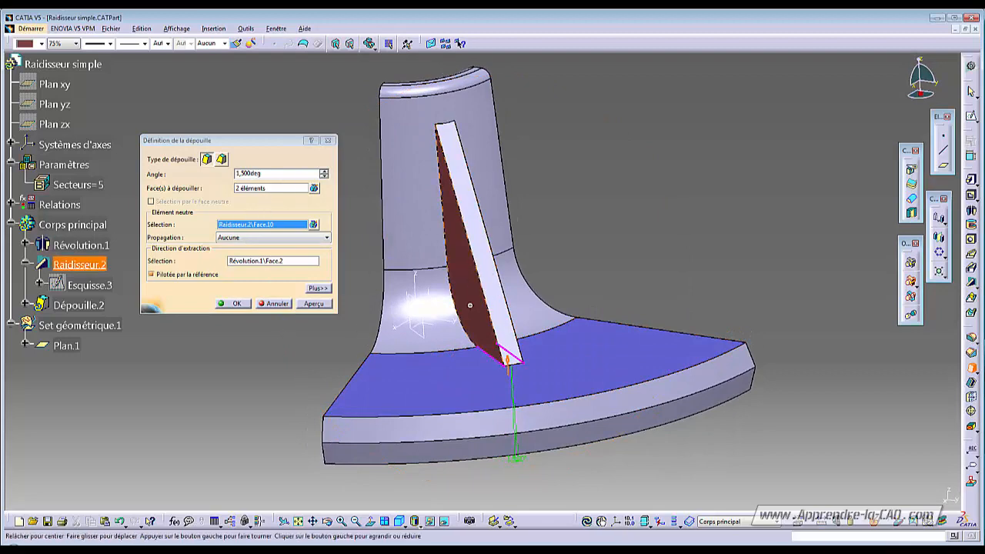
pyautogui.moveTo(469, 304)
pyautogui.mouseDown(button='middle')
pyautogui.moveTo(393, 298)
pyautogui.moveTo(475, 297)
pyautogui.mouseUp(button='middle')
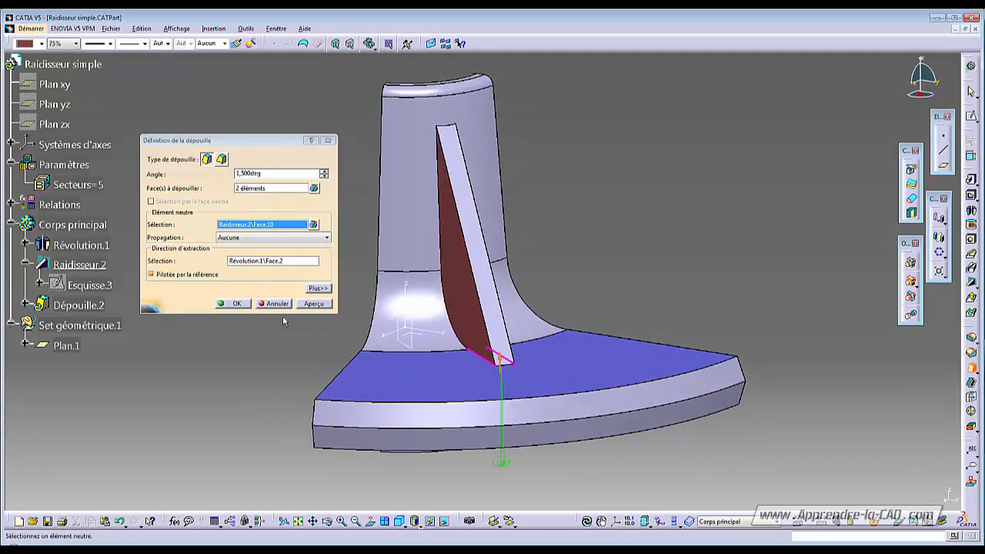
pyautogui.click(238, 304)
pyautogui.moveTo(622, 266); pyautogui.dragTo(477, 352, button='middle')
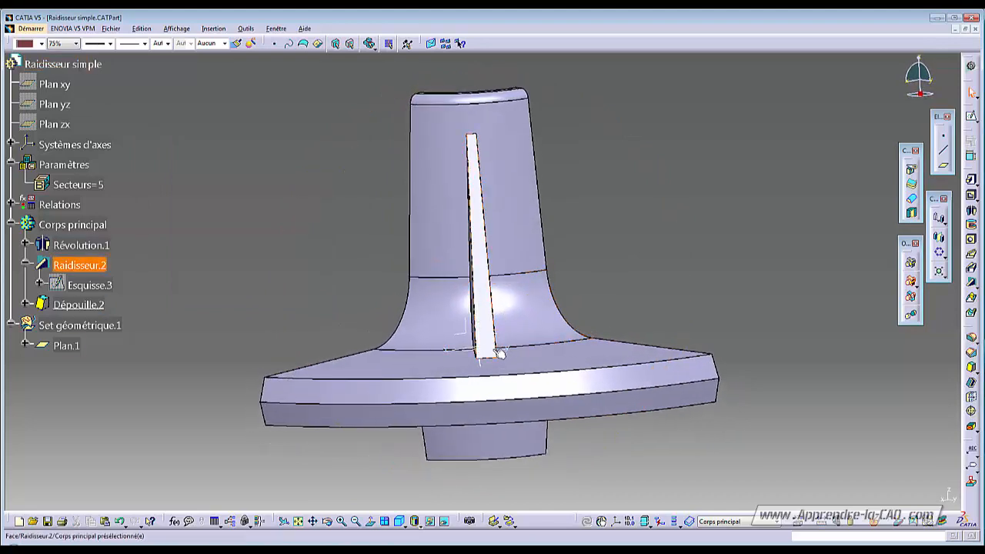
pyautogui.moveTo(501, 254); pyautogui.dragTo(459, 152, button='middle')
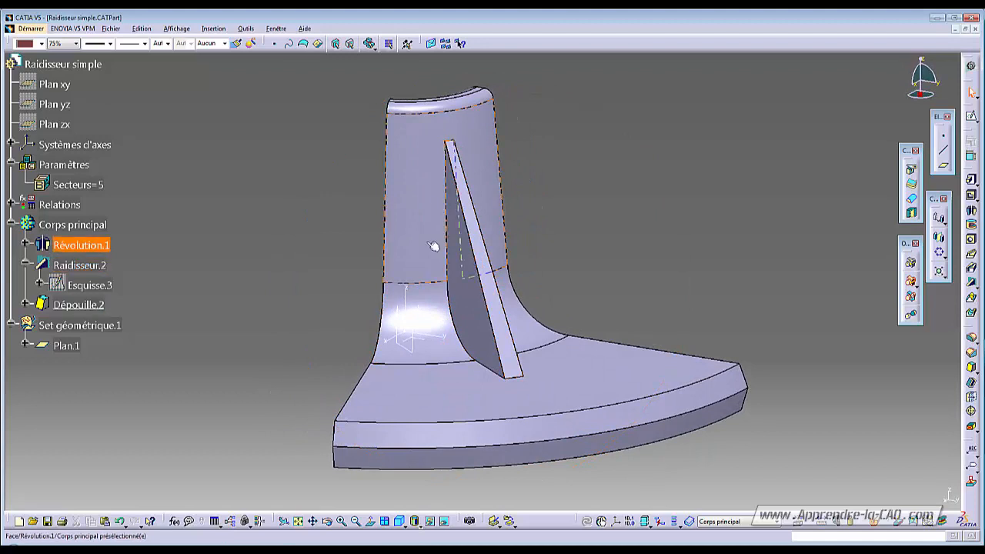
# Edit the definition of stiffener Raidisseur.2 and increase its thickness by two increments.
pyautogui.moveTo(434, 248); pyautogui.dragTo(506, 330, button='middle')
pyautogui.doubleClick(79, 265)
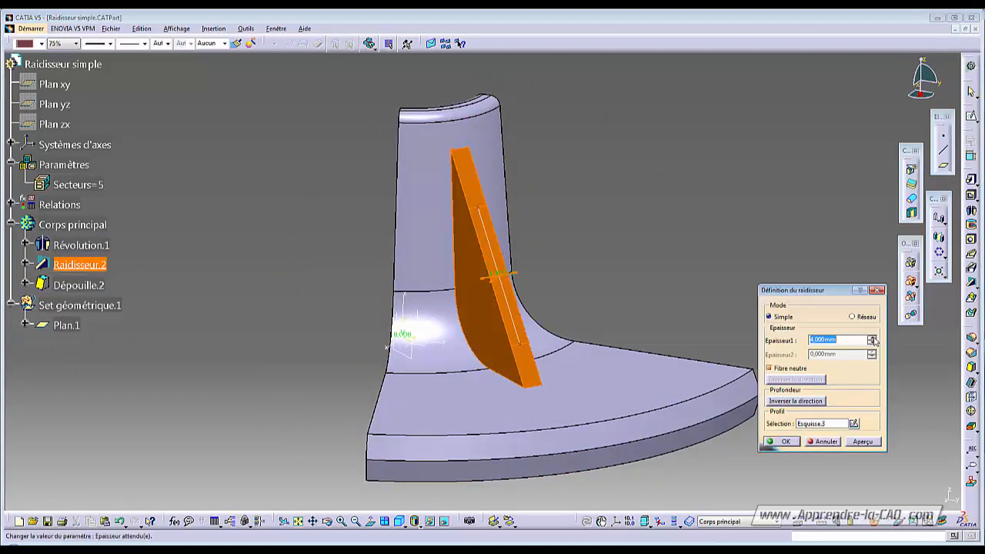
pyautogui.click(874, 341)
pyautogui.click(874, 341)
pyautogui.click(787, 442)
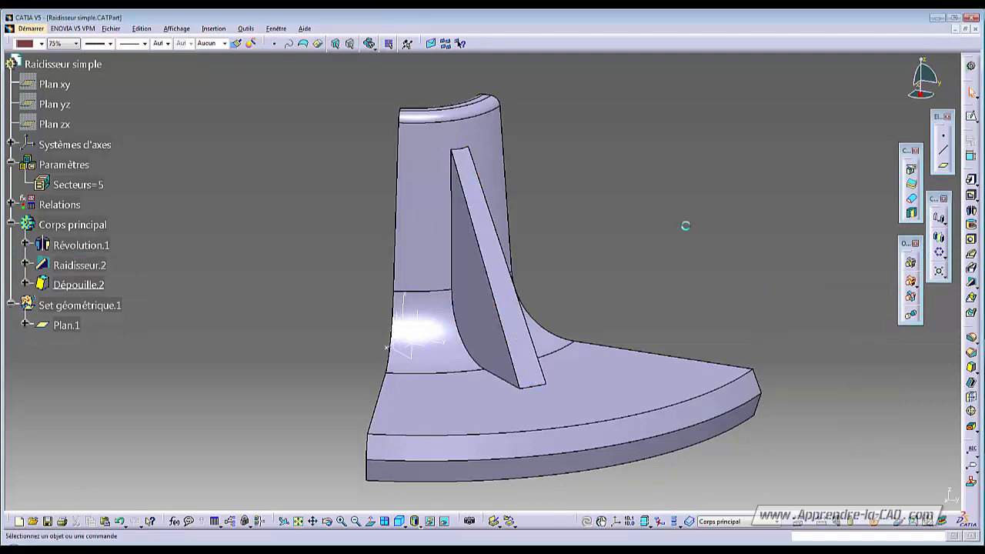
pyautogui.moveTo(573, 340); pyautogui.dragTo(554, 324, button='middle')
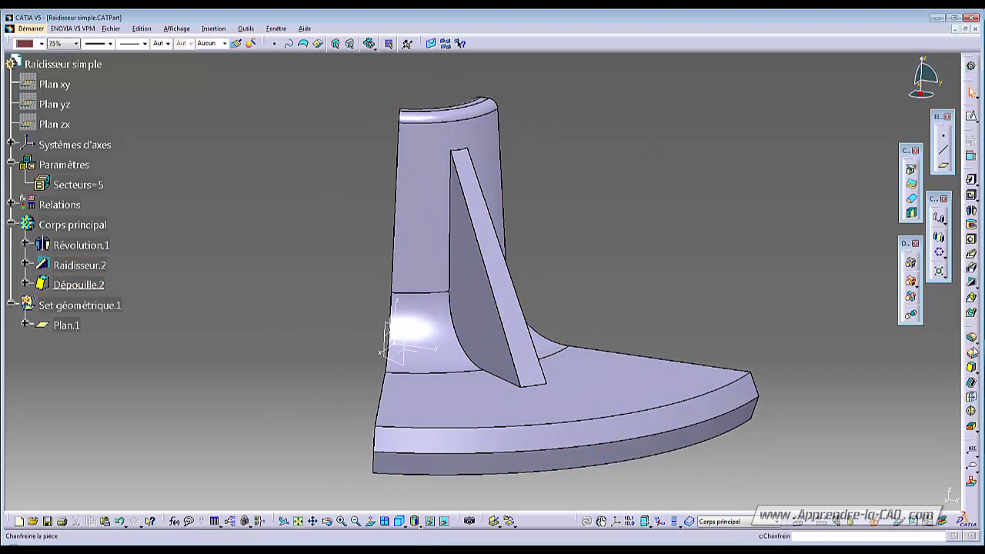
# Apply a tritangent fillet between the stiffener's two side faces, removing the narrow oblique face between them.
pyautogui.click(973, 340)
pyautogui.click(975, 350)
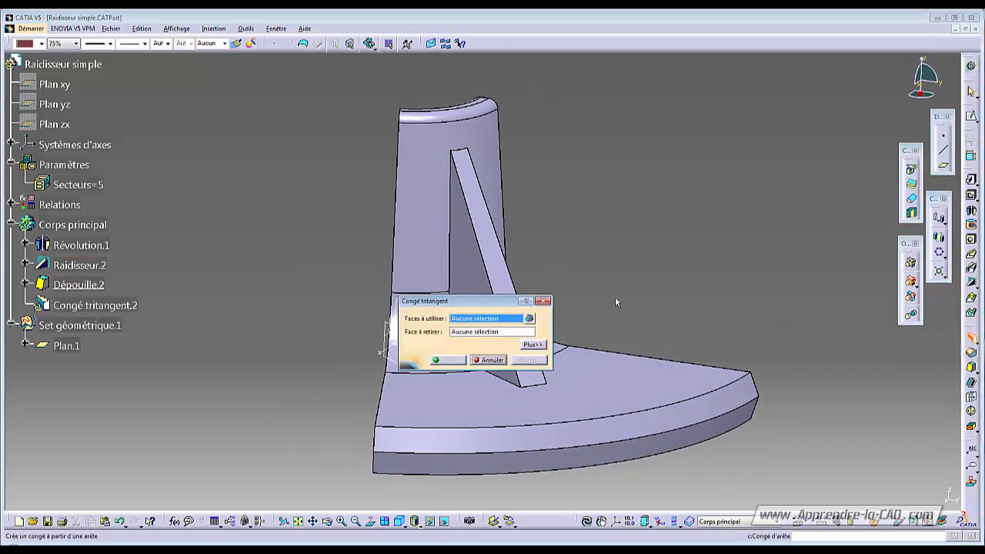
pyautogui.moveTo(579, 271); pyautogui.dragTo(679, 247, button='middle')
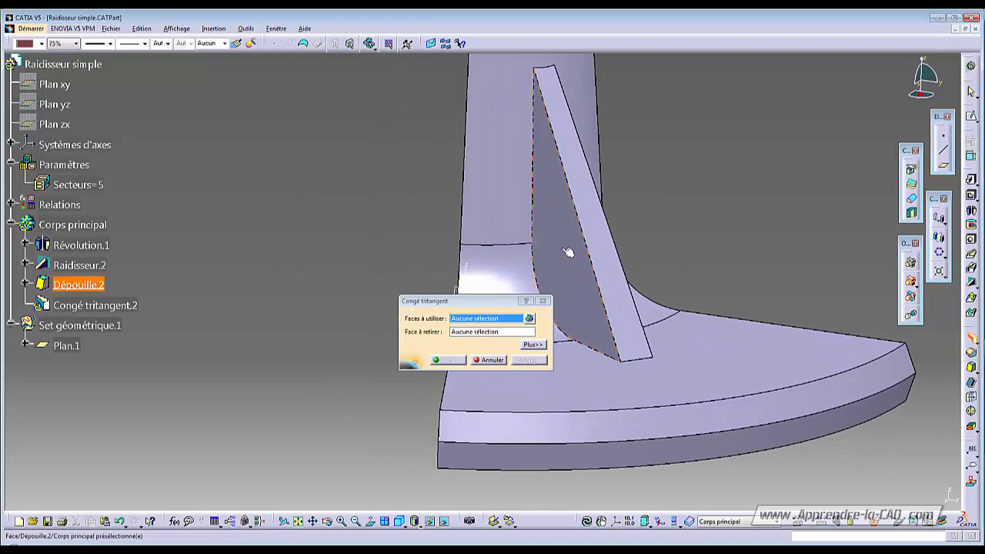
pyautogui.click(568, 251)
pyautogui.moveTo(596, 249); pyautogui.dragTo(580, 236, button='middle')
pyautogui.click(589, 243)
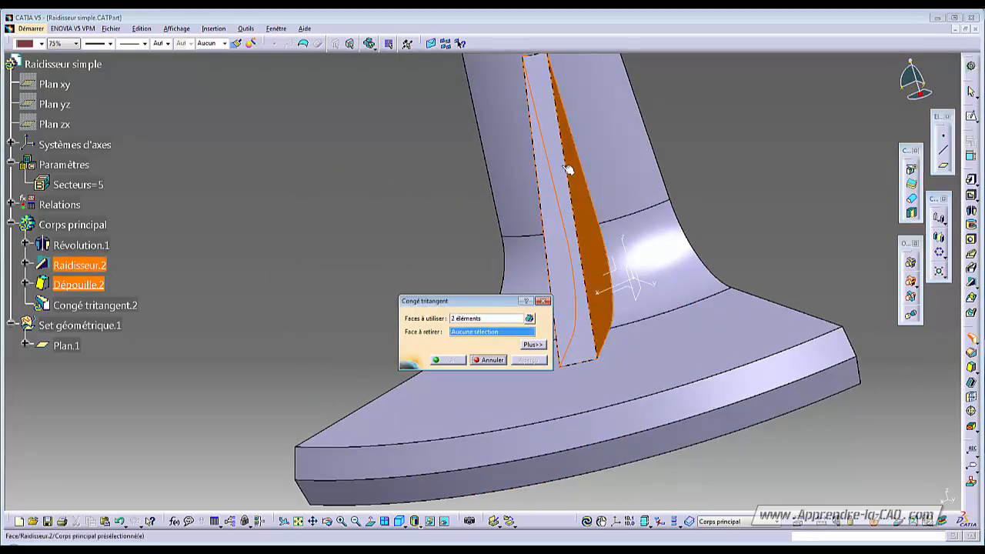
pyautogui.click(554, 169)
pyautogui.click(452, 359)
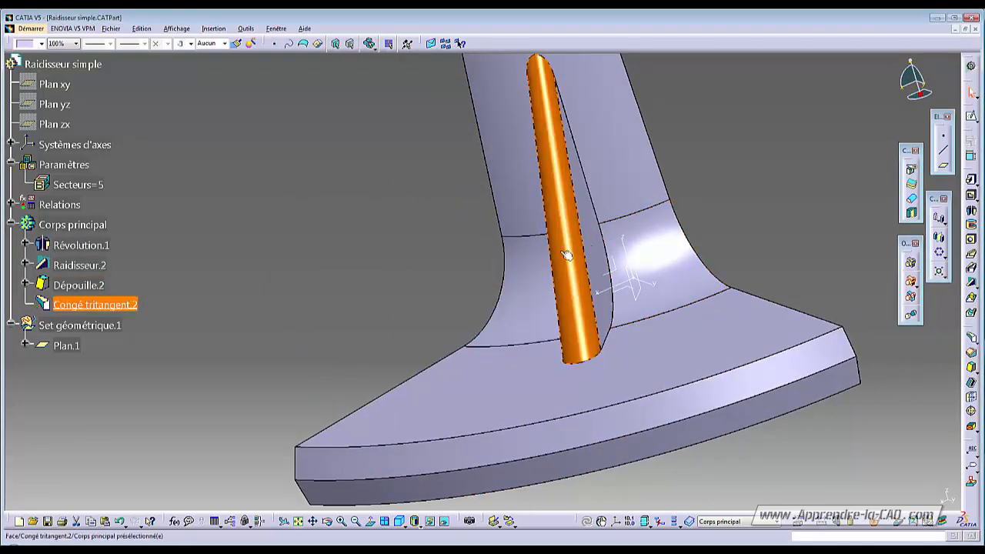
pyautogui.moveTo(539, 254); pyautogui.dragTo(622, 300, button='middle')
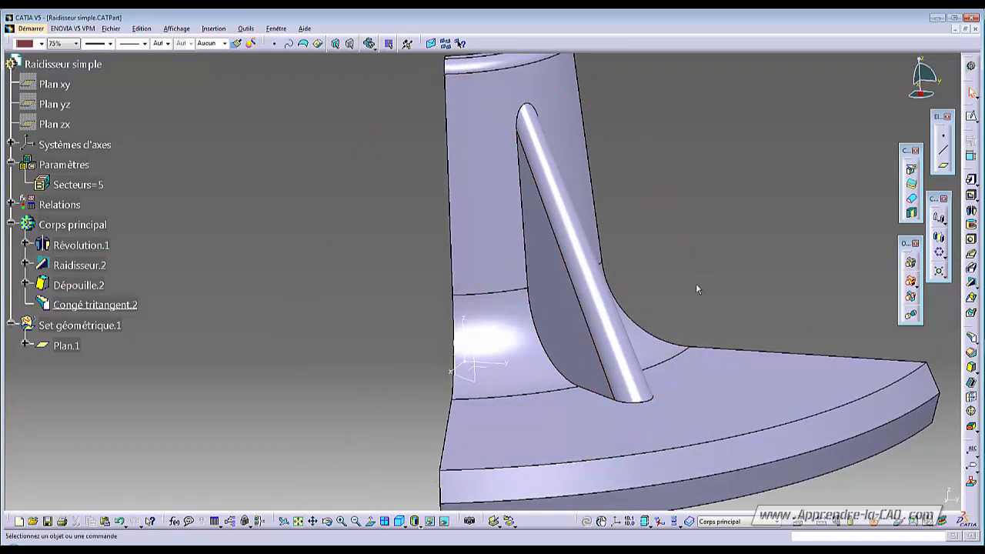
# Add a 2 mm edge fillet with tangent propagation around the stiffener's junction with the wall and flange.
pyautogui.click(977, 347)
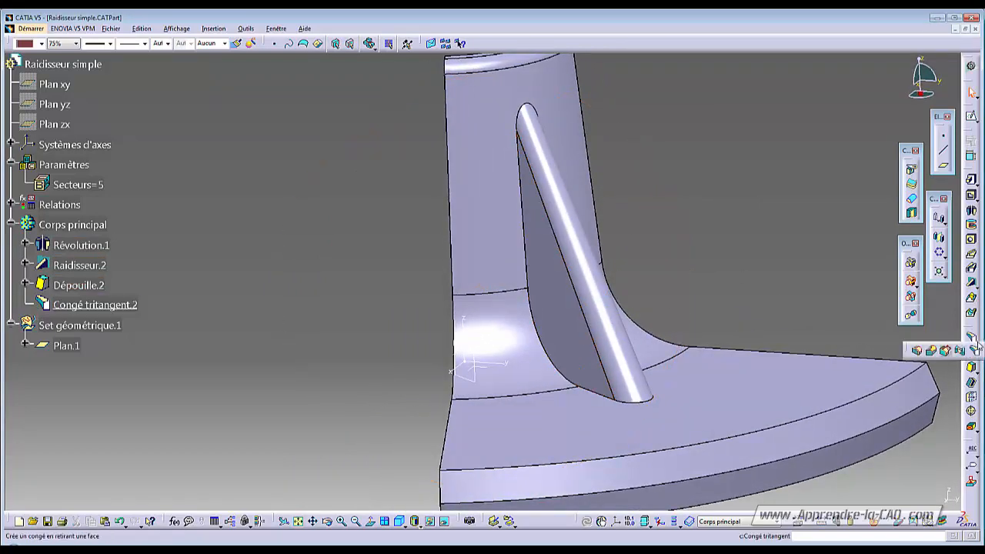
pyautogui.click(918, 352)
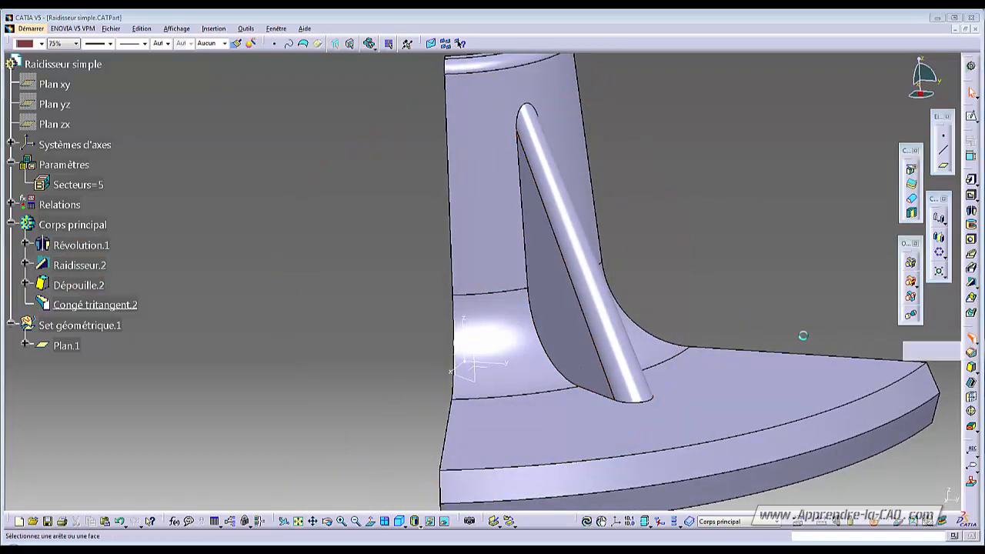
pyautogui.moveTo(531, 239); pyautogui.dragTo(488, 308, button='middle')
pyautogui.click(465, 219)
pyautogui.click(688, 309)
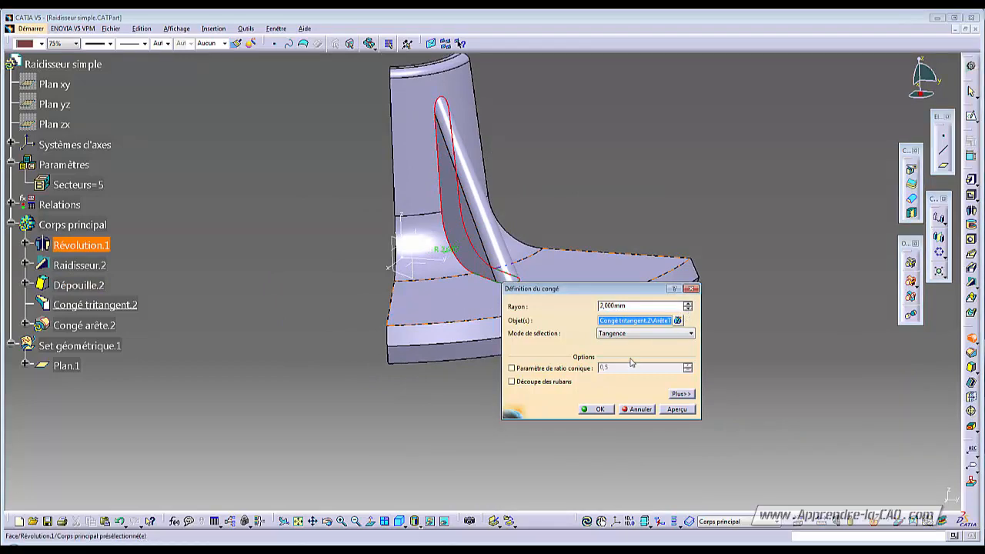
pyautogui.click(601, 409)
pyautogui.moveTo(574, 216); pyautogui.dragTo(593, 262, button='middle')
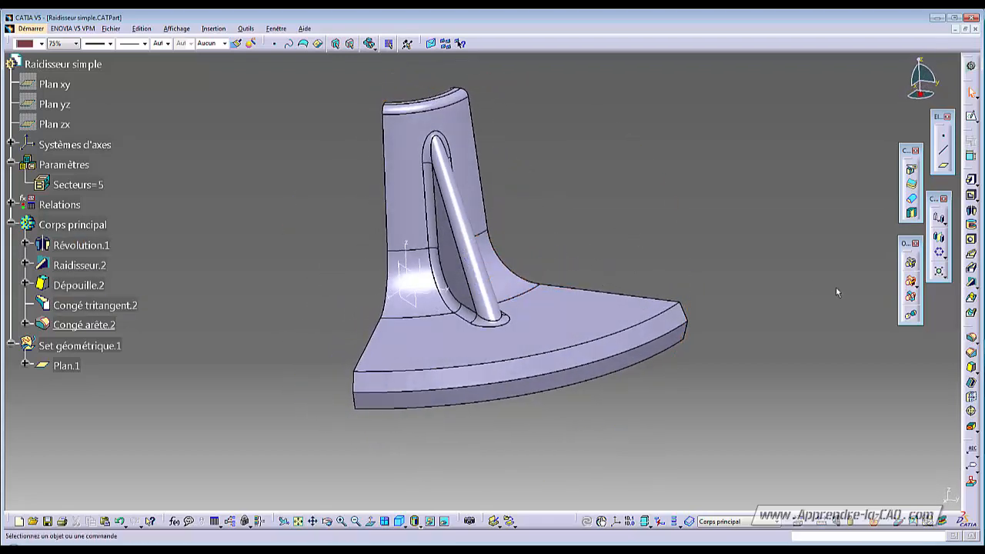
# Start a circular pattern of the current solid as a complete crown, with its instance count driven by the Secteurs parameter through a formula.
pyautogui.click(941, 256)
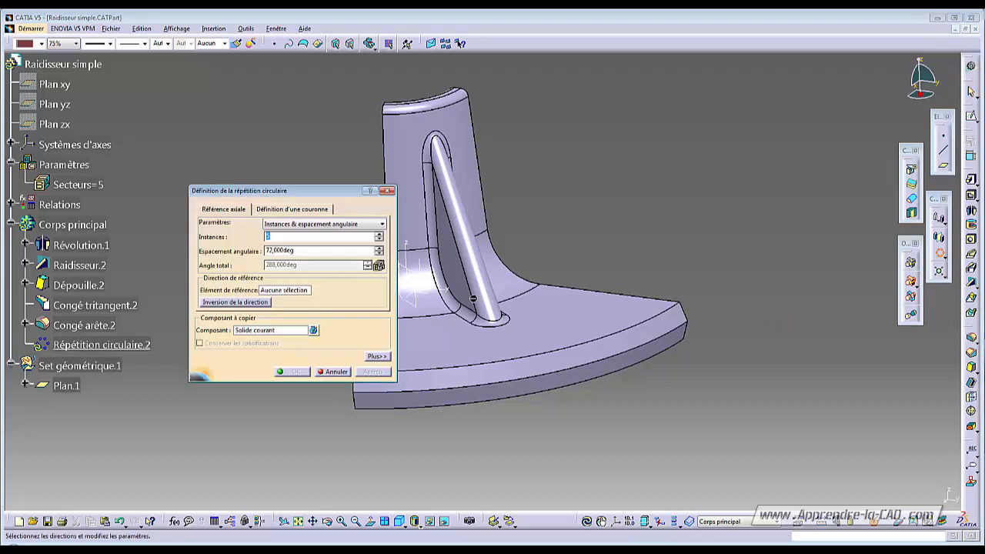
pyautogui.click(324, 224)
pyautogui.click(324, 259)
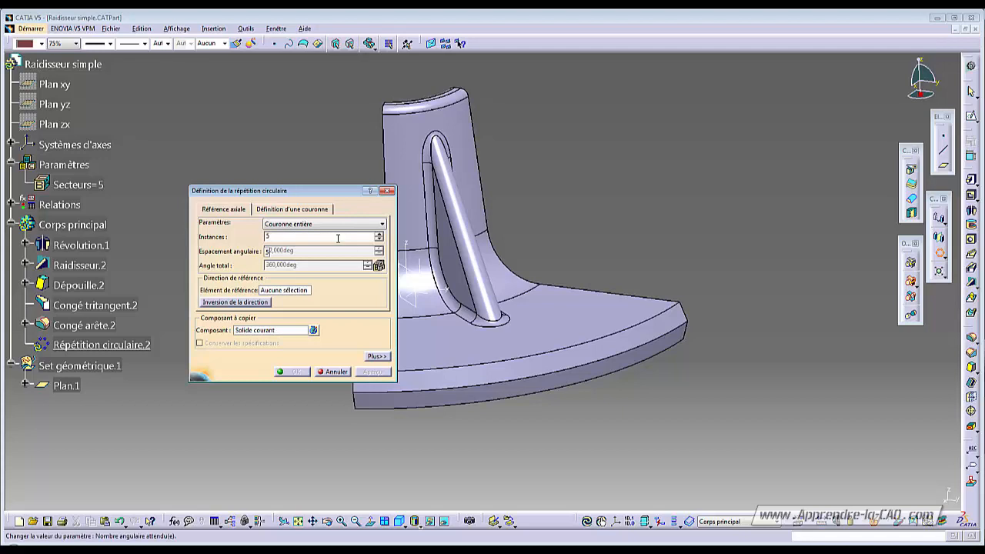
pyautogui.rightClick(338, 239)
pyautogui.click(403, 246)
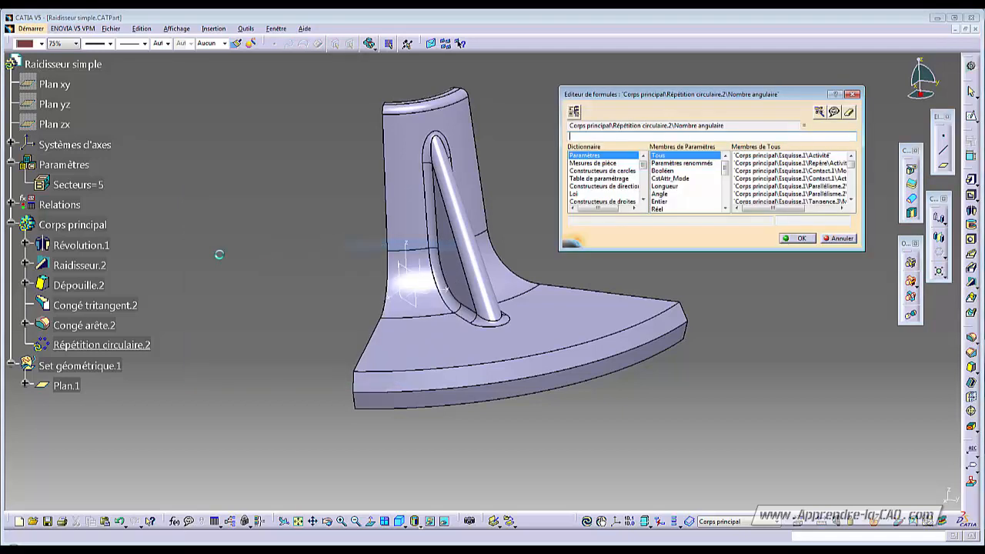
pyautogui.click(77, 185)
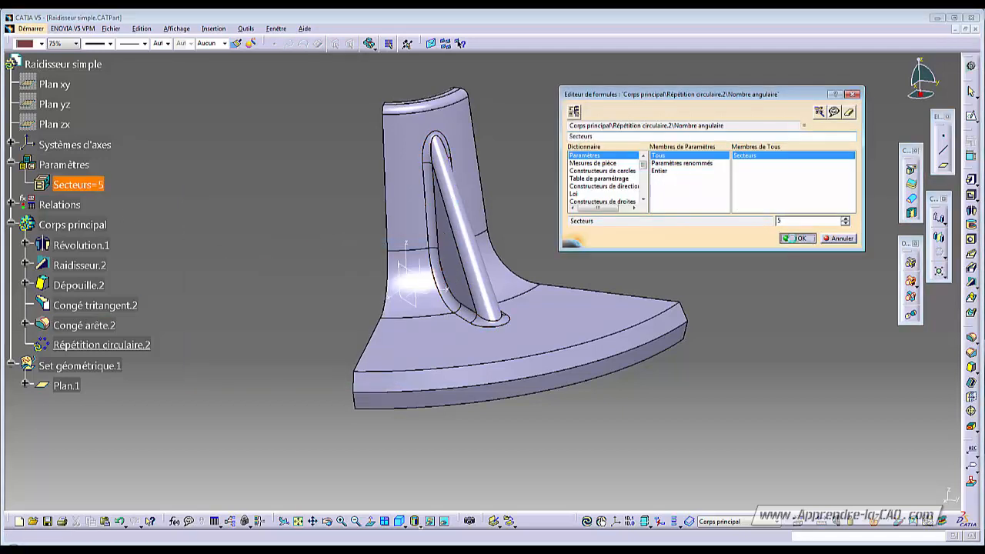
pyautogui.click(798, 238)
pyautogui.click(537, 316)
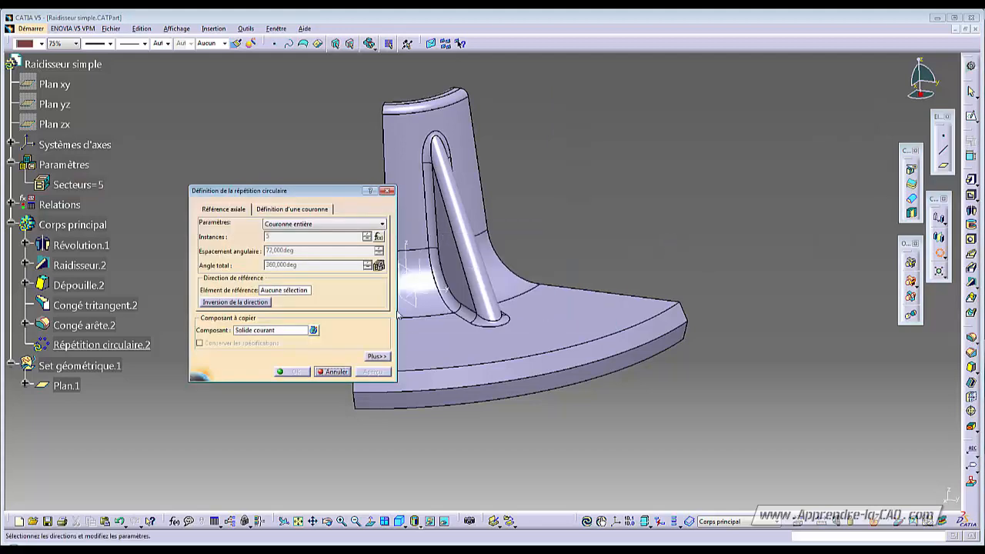
# Use the wall's revolved face as the pattern's reference element and create the circular pattern.
pyautogui.click(285, 293)
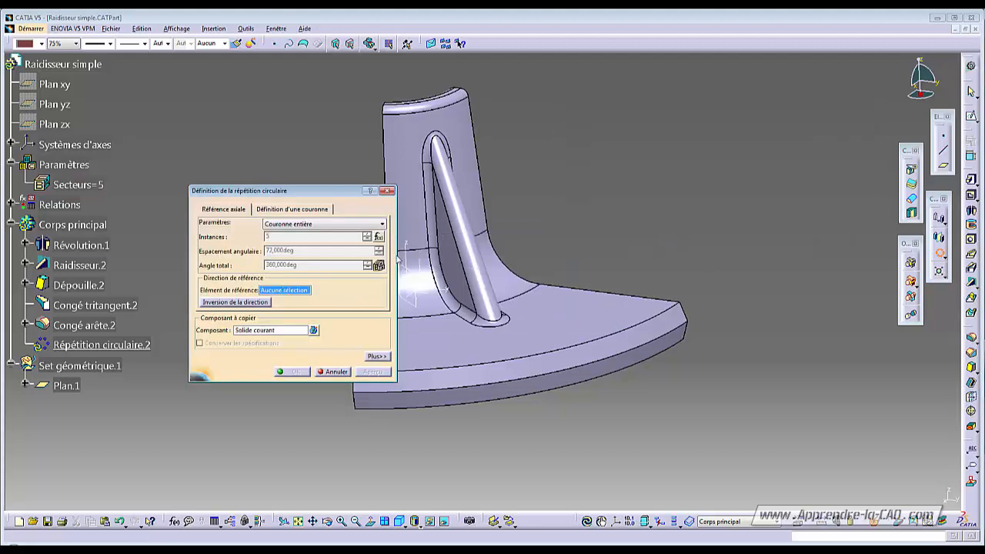
pyautogui.click(412, 255)
pyautogui.moveTo(518, 301); pyautogui.dragTo(569, 339, button='middle')
pyautogui.click(297, 372)
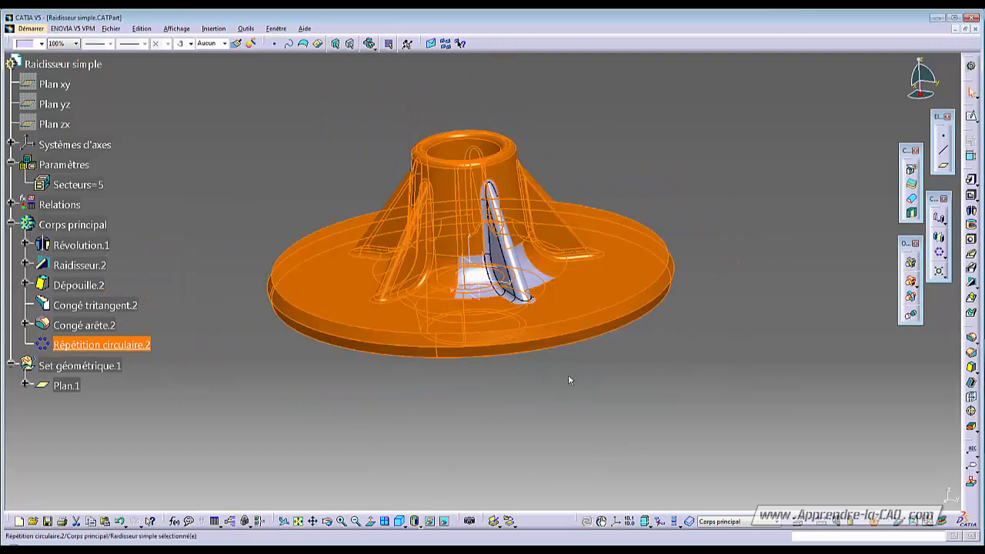
pyautogui.moveTo(538, 400); pyautogui.dragTo(439, 231, button='middle')
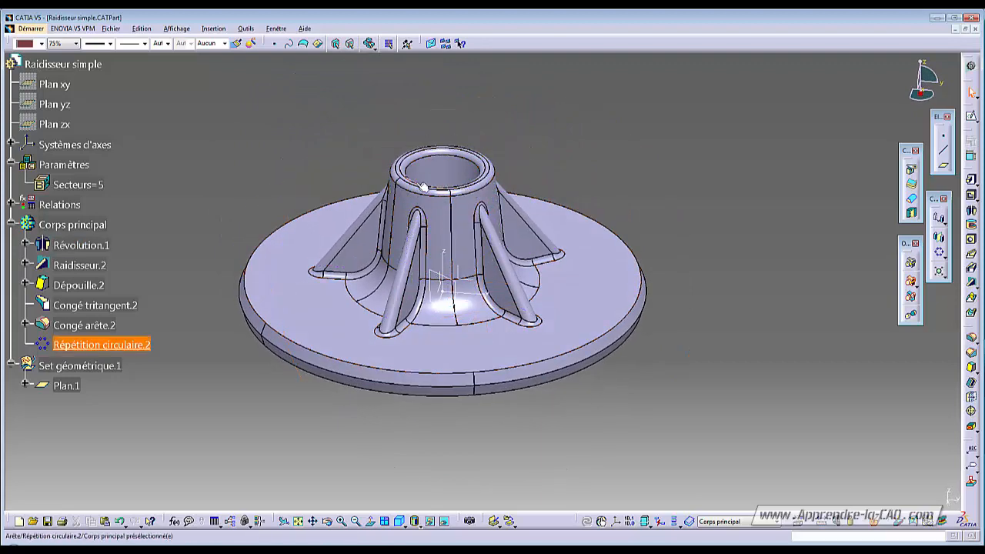
pyautogui.moveTo(399, 325); pyautogui.dragTo(446, 340, button='middle')
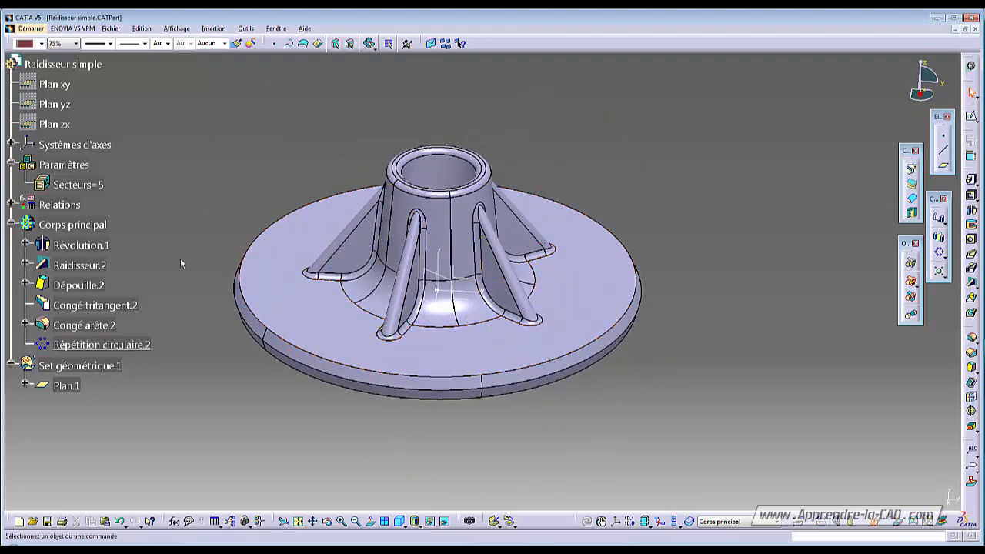
# Set the Secteurs parameter to 10 to test the patterned part.
pyautogui.doubleClick(79, 187)
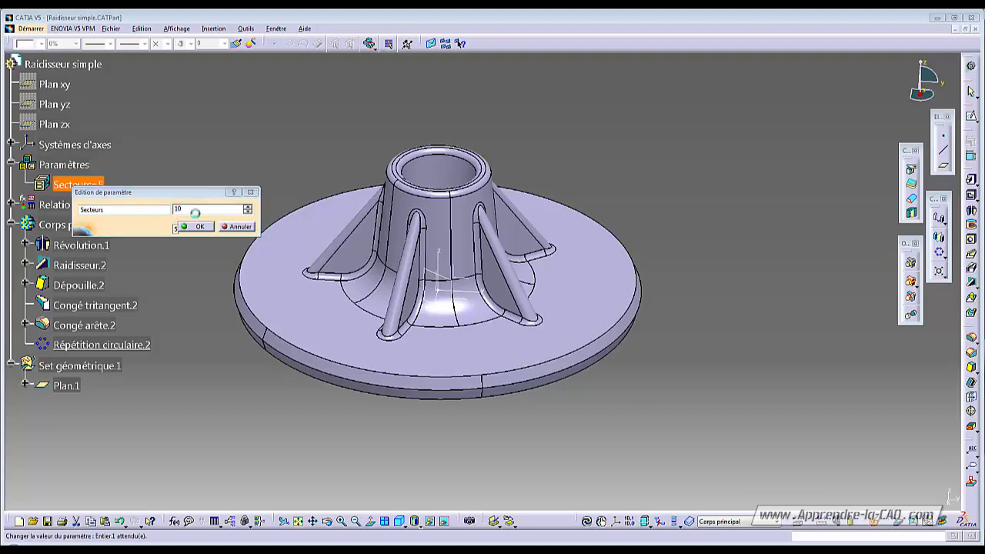
pyautogui.press('Return')
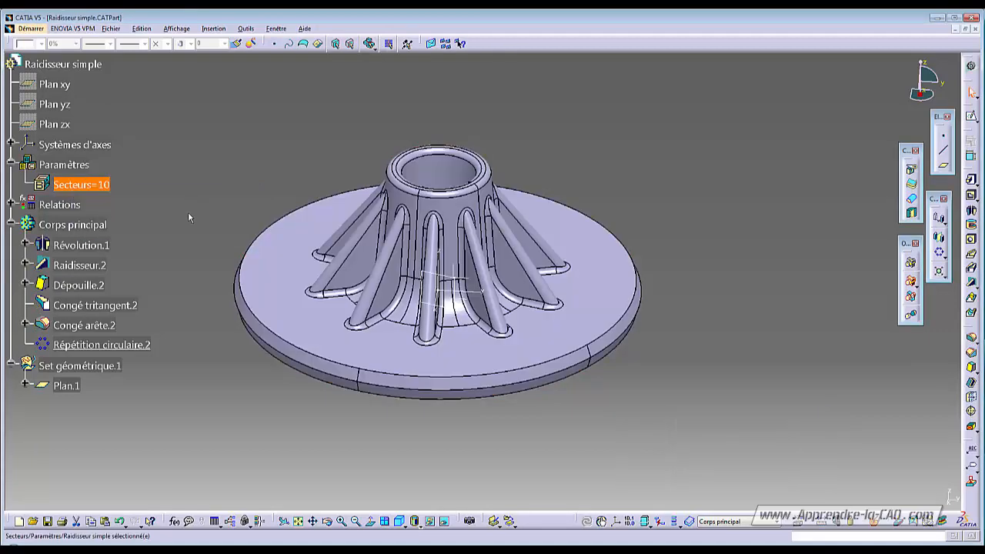
pyautogui.moveTo(439, 265); pyautogui.dragTo(457, 346, button='middle')
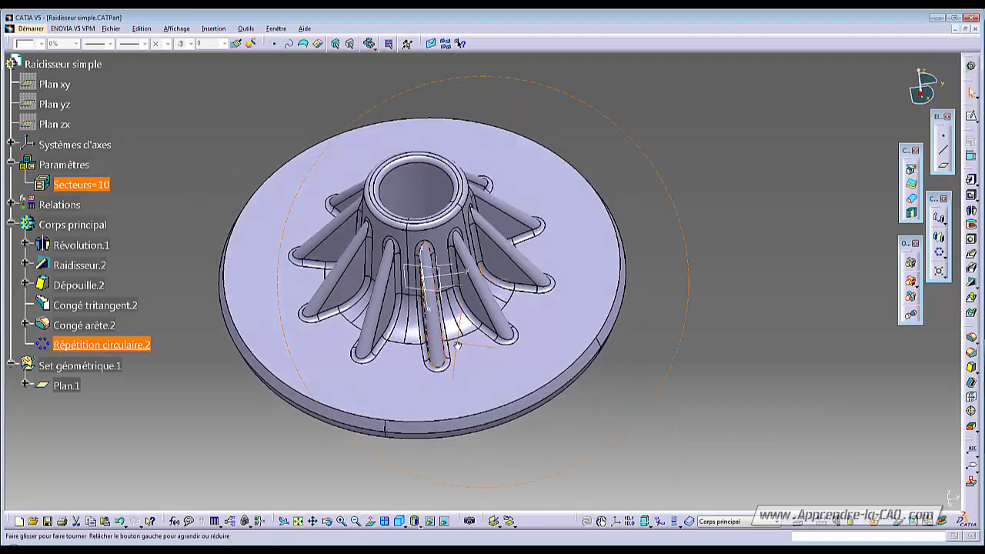
# Set the Secteurs parameter to 3 and examine the resulting stiffeners around the hub.
pyautogui.doubleClick(92, 187)
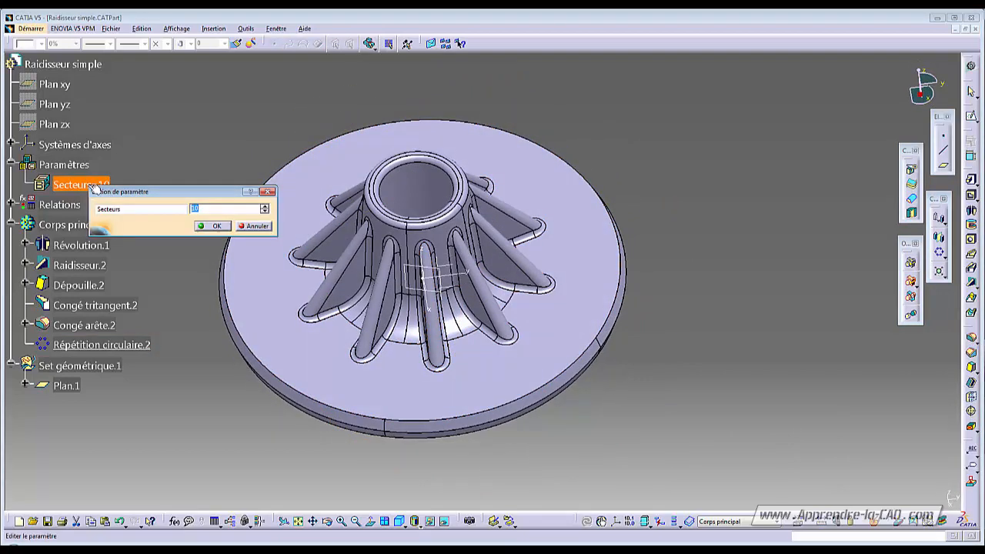
pyautogui.press('Return')
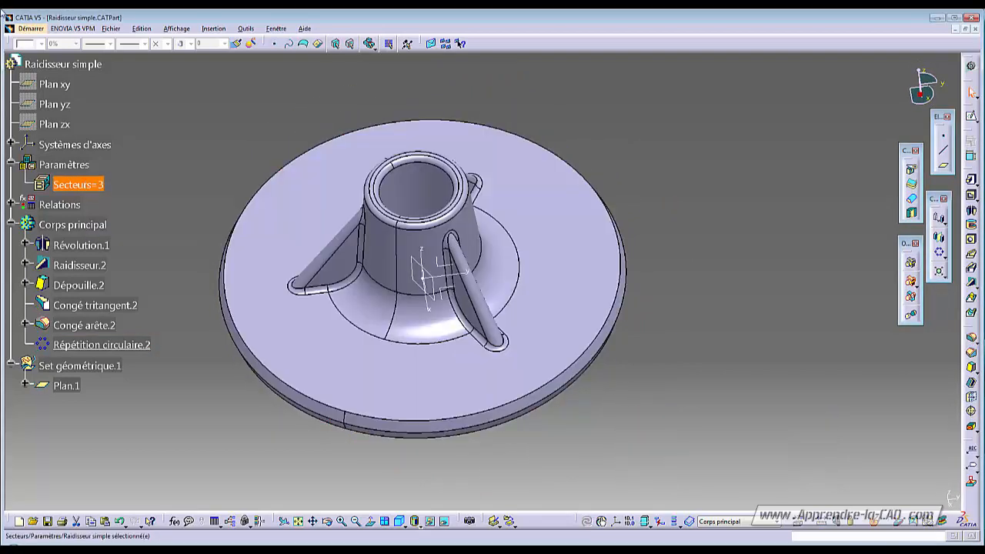
pyautogui.moveTo(412, 223); pyautogui.dragTo(499, 330, button='middle')
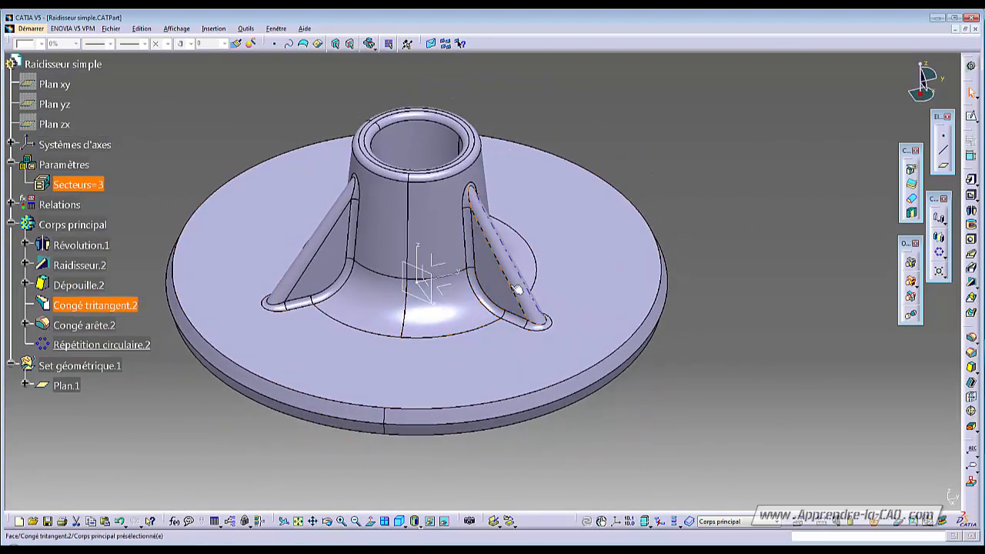
pyautogui.moveTo(516, 288); pyautogui.dragTo(544, 244, button='middle')
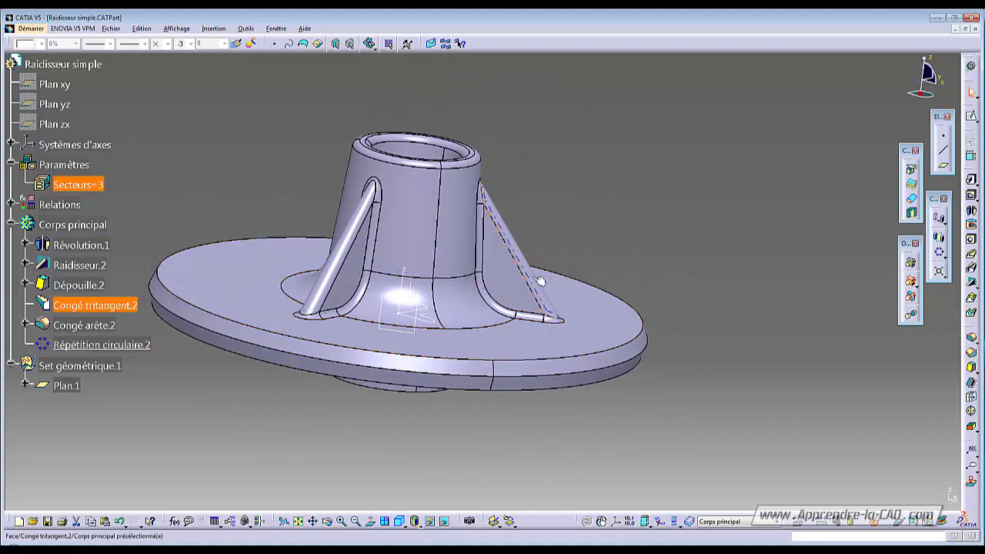
pyautogui.moveTo(538, 282); pyautogui.dragTo(508, 286, button='middle')
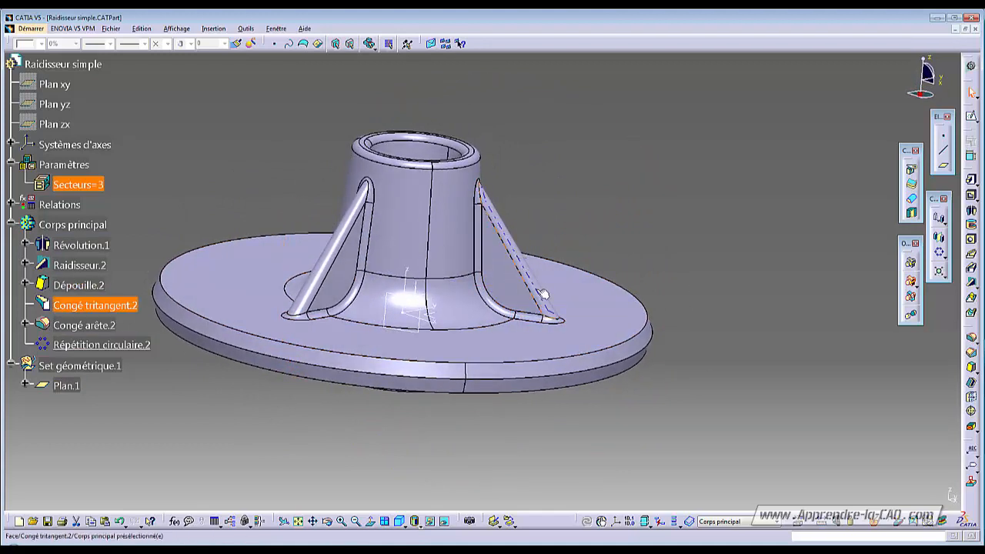
# Open sketch Esquisse.3 under stiffener Raidisseur.2 for editing and delete its straight line.
pyautogui.click(25, 265)
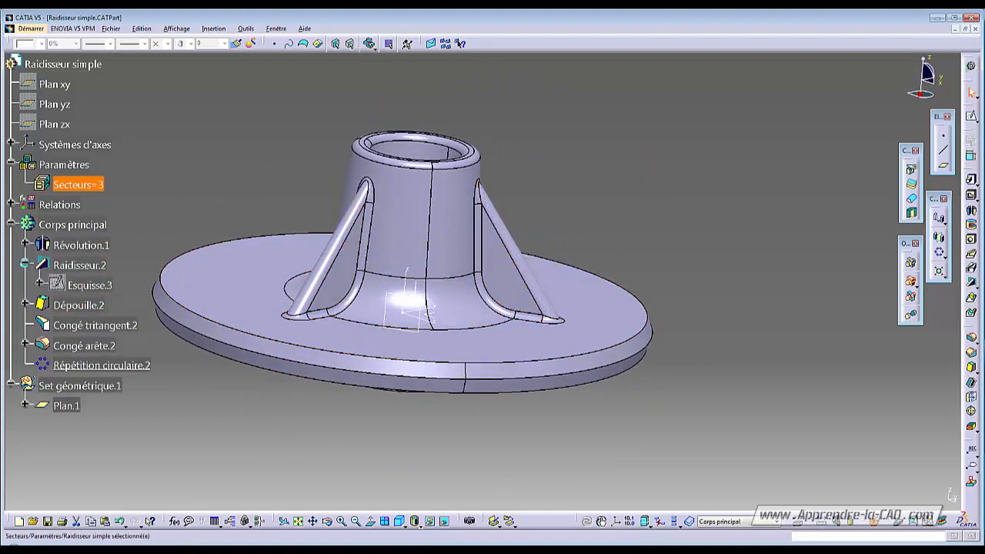
pyautogui.doubleClick(100, 287)
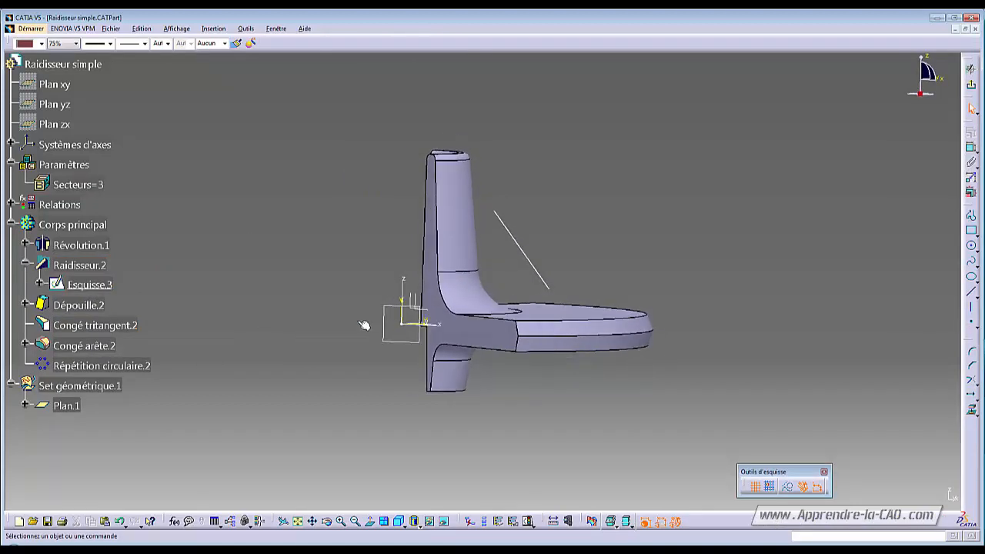
pyautogui.moveTo(429, 341); pyautogui.dragTo(435, 325, button='middle')
pyautogui.moveTo(443, 346)
pyautogui.mouseDown(button='middle')
pyautogui.moveTo(470, 301)
pyautogui.moveTo(500, 308)
pyautogui.mouseUp(button='middle')
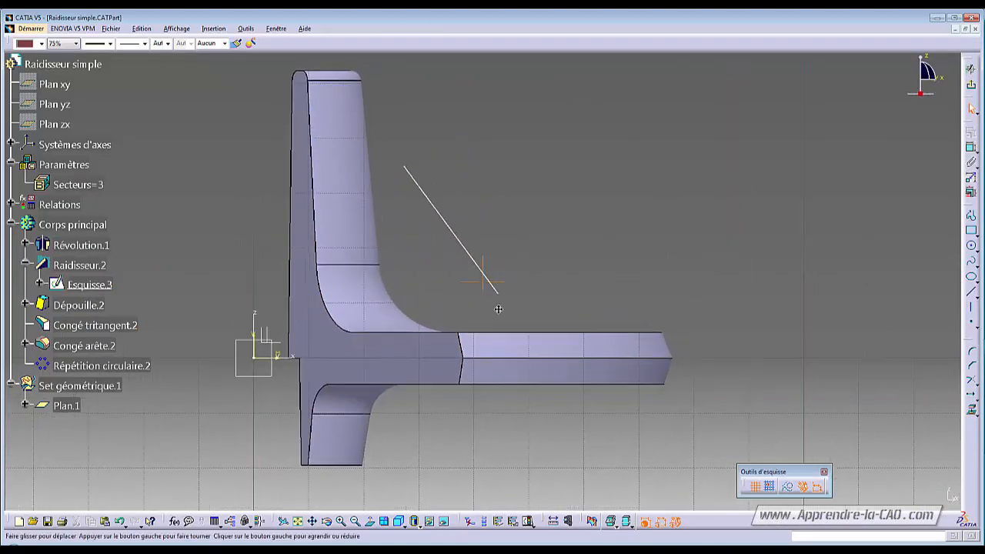
pyautogui.click(458, 236)
pyautogui.press('Delete')
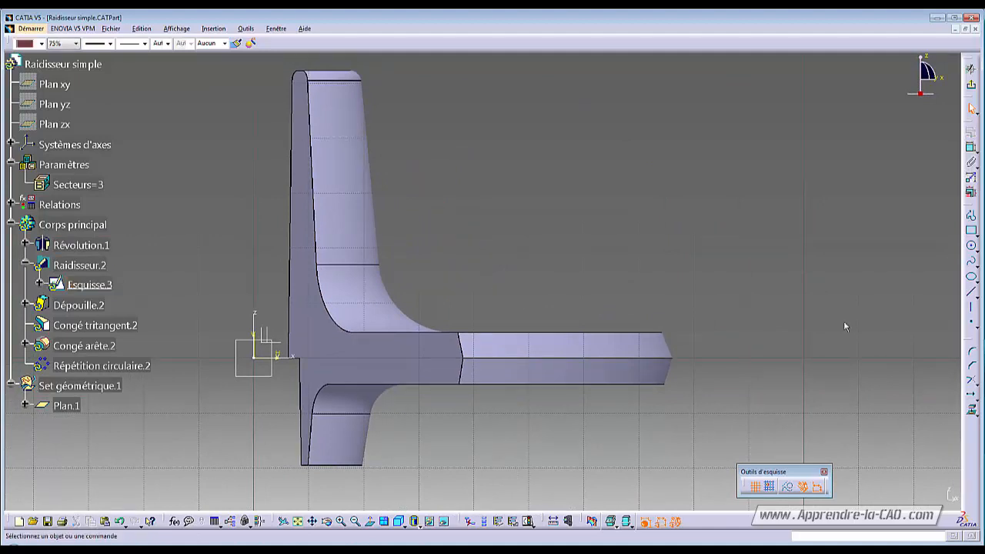
# Sketch a convex three-point spline ending at about H 43.8 mm, V 7.4 mm, shift its upper end towards the wall and exit the sketch.
pyautogui.click(971, 266)
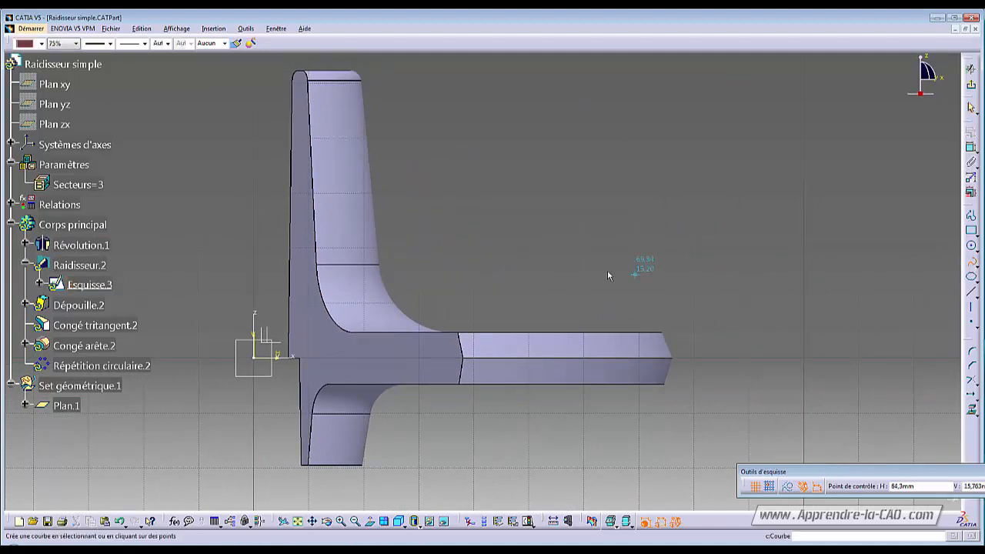
pyautogui.click(380, 141)
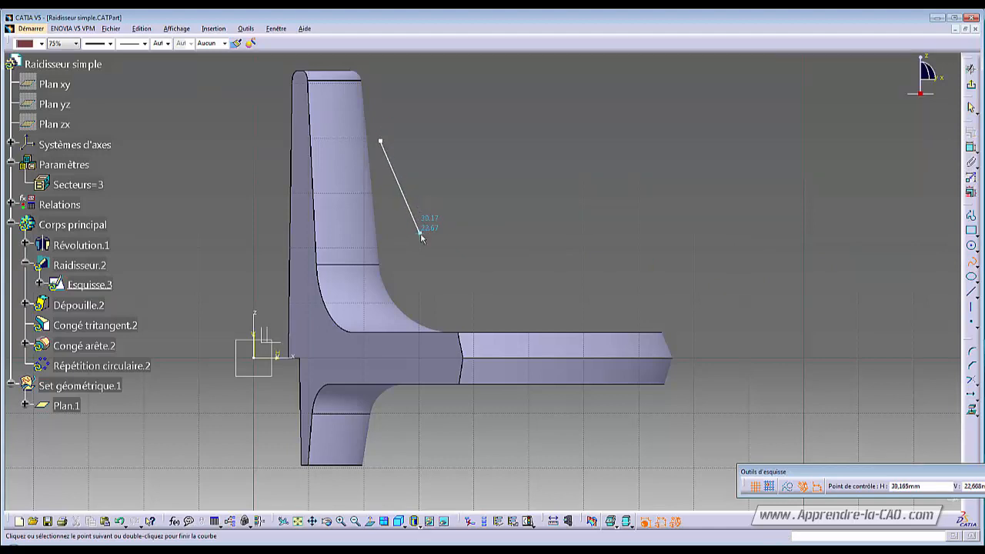
pyautogui.doubleClick(496, 316)
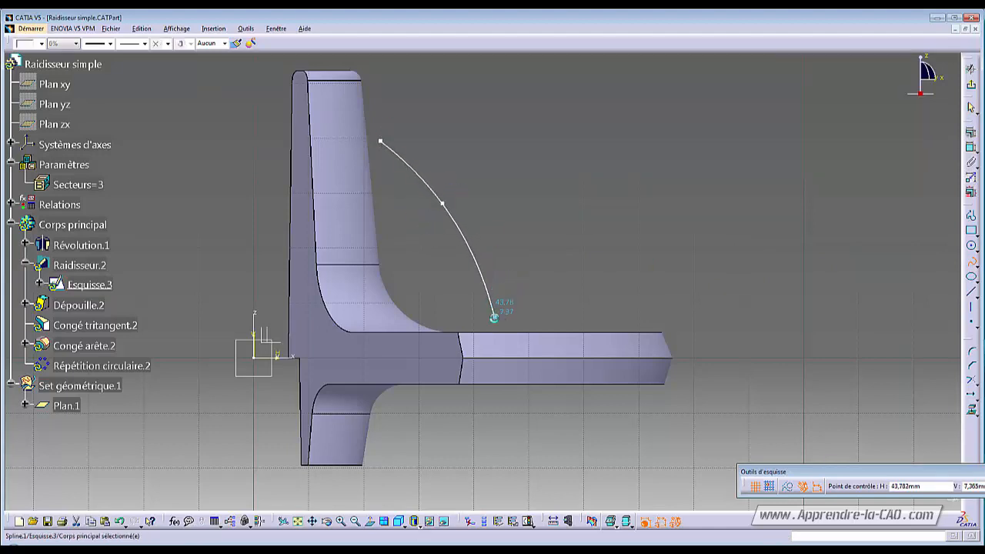
pyautogui.click(379, 142)
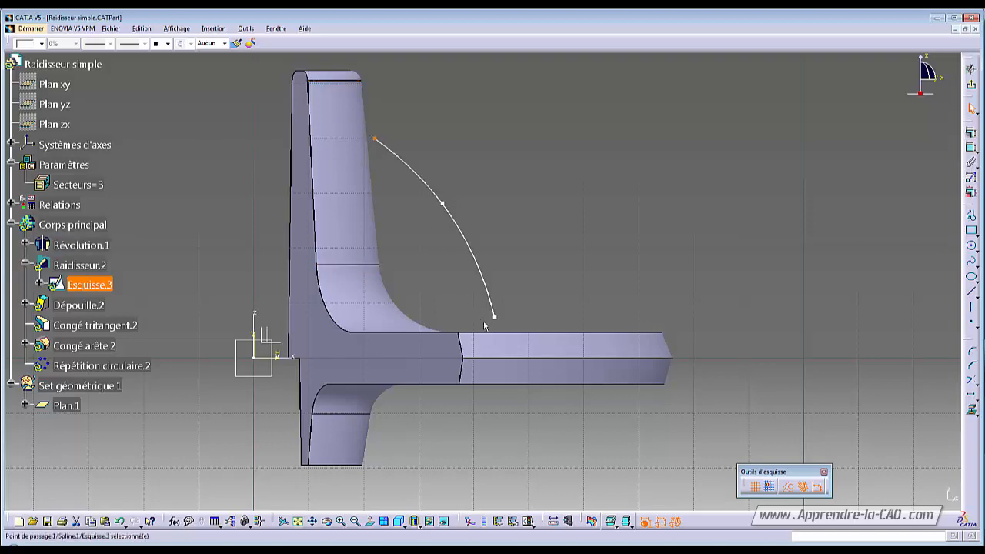
pyautogui.click(971, 85)
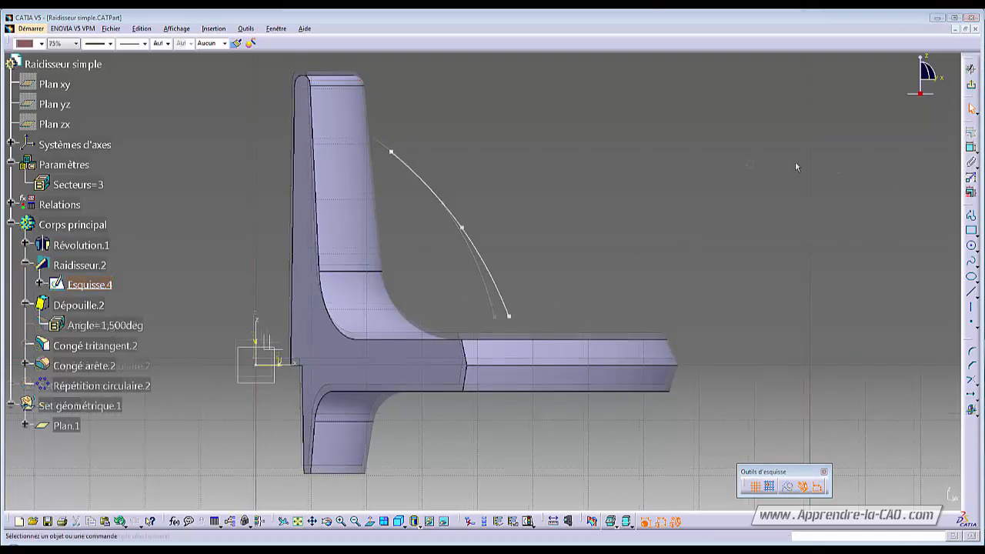
pyautogui.click(971, 85)
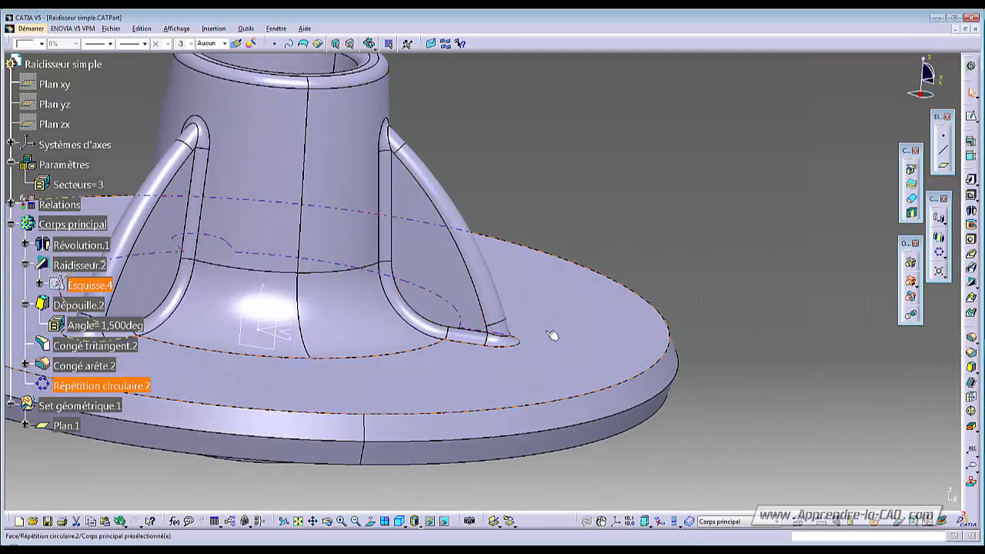
# Define stiffener Raidisseur.2 as the in-work object and examine how its curved outer face meets the wall and flange.
pyautogui.moveTo(436, 194); pyautogui.dragTo(402, 204, button='middle')
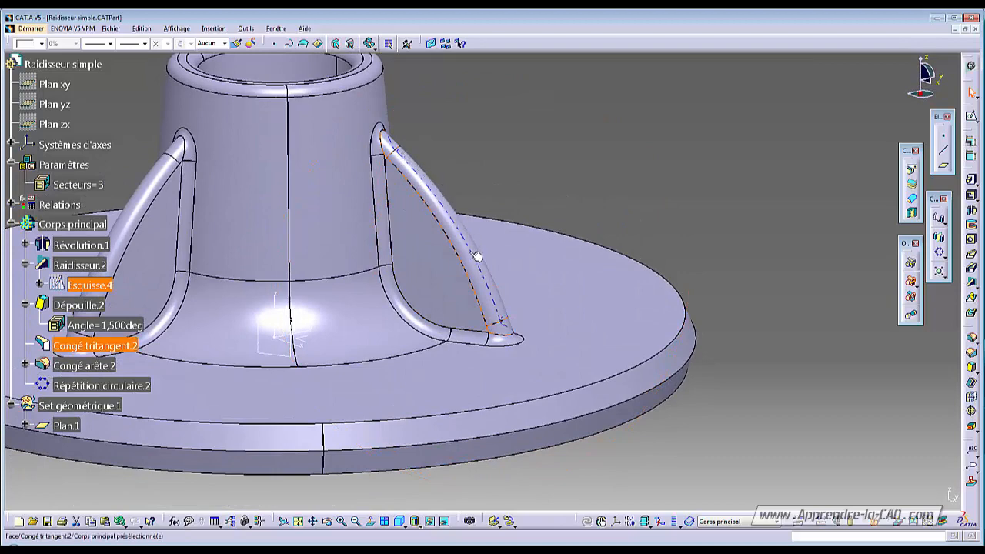
pyautogui.click(494, 301)
pyautogui.click(589, 197)
pyautogui.moveTo(493, 243); pyautogui.dragTo(462, 173, button='middle')
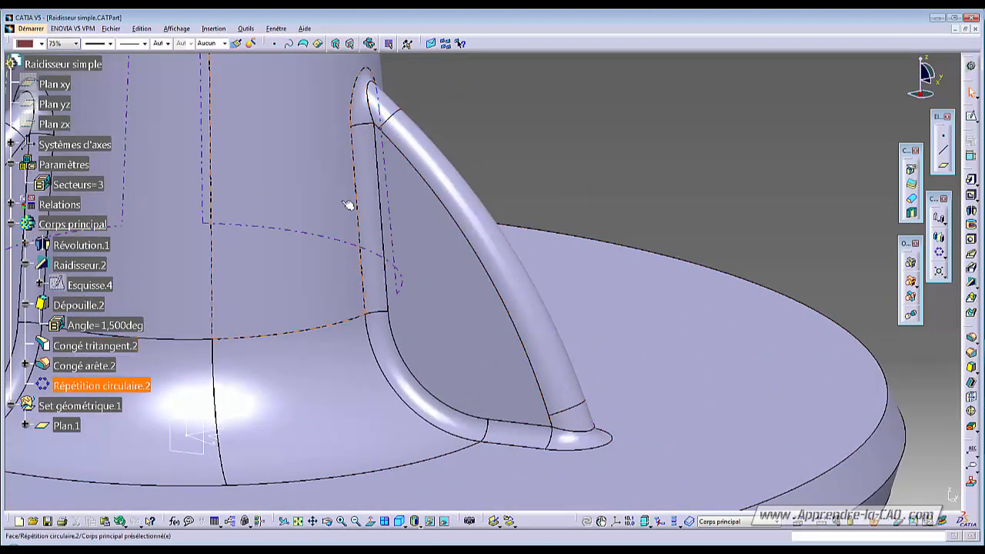
pyautogui.rightClick(81, 265)
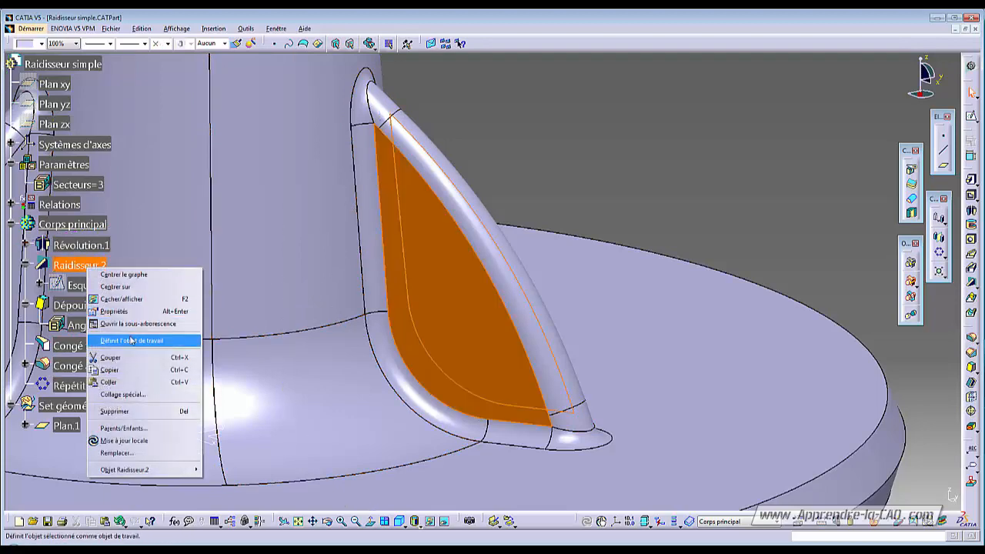
pyautogui.click(133, 341)
pyautogui.moveTo(479, 222); pyautogui.dragTo(487, 274, button='middle')
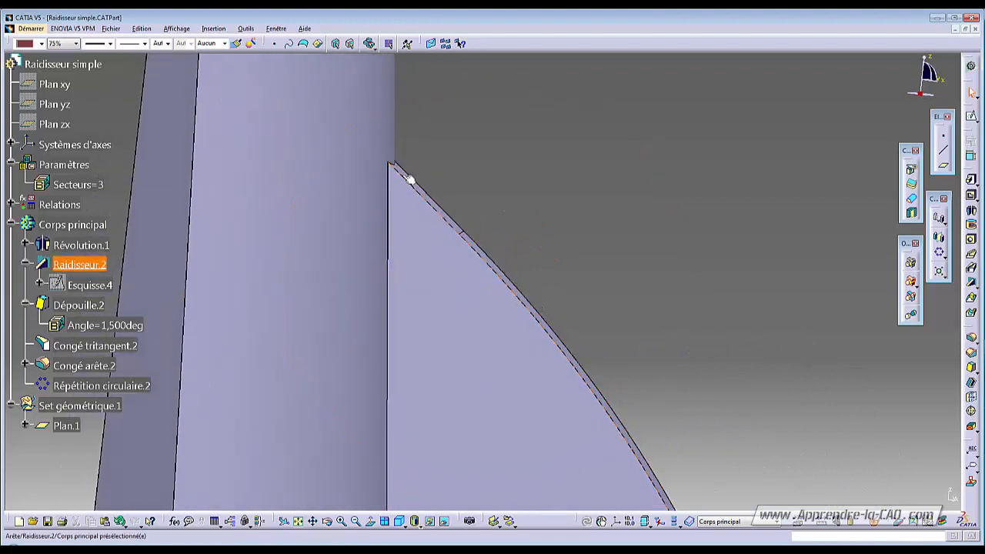
pyautogui.moveTo(531, 245); pyautogui.dragTo(602, 286, button='middle')
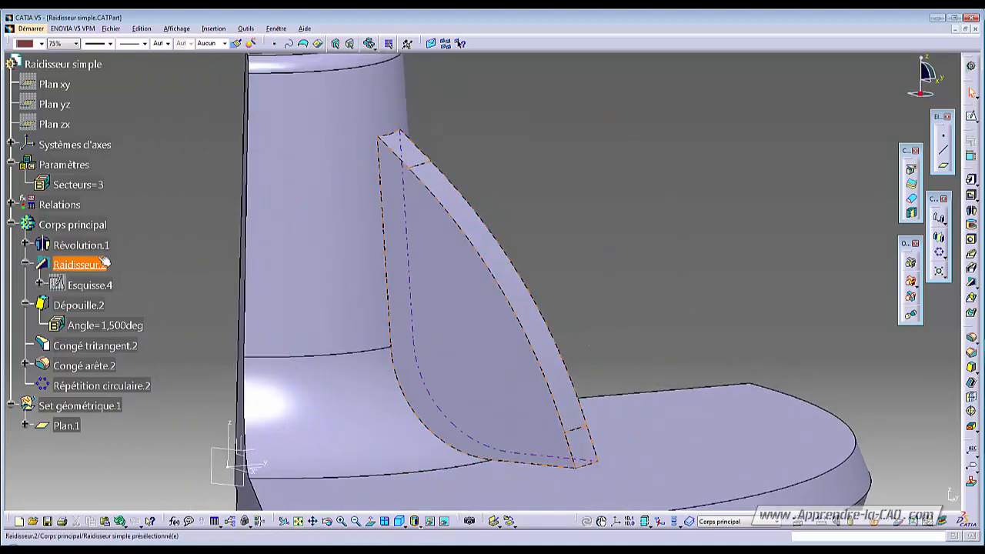
# Edit sketch Esquisse.4 to extend the spline's end points towards the wall and flange, and exit the sketch.
pyautogui.doubleClick(89, 284)
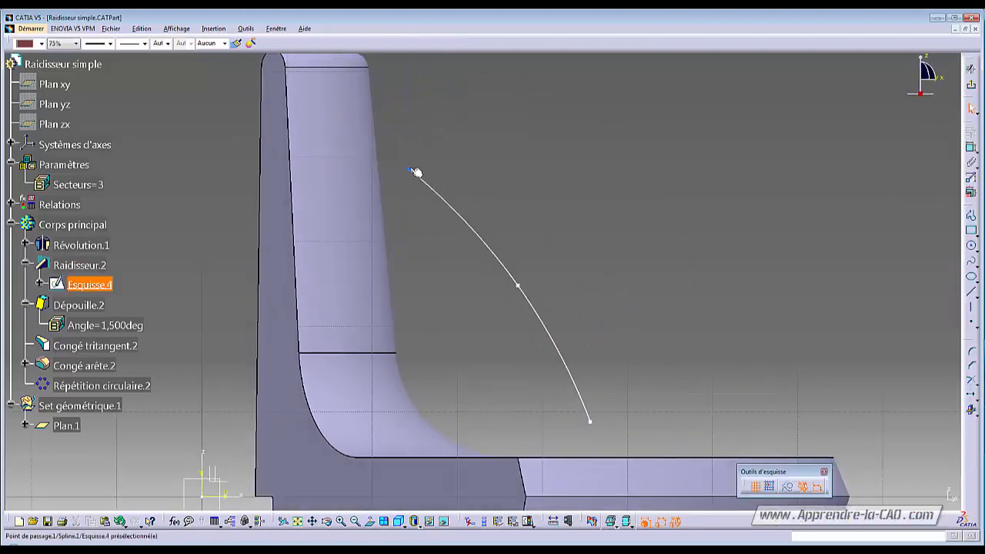
pyautogui.moveTo(571, 408); pyautogui.dragTo(513, 294, button='middle')
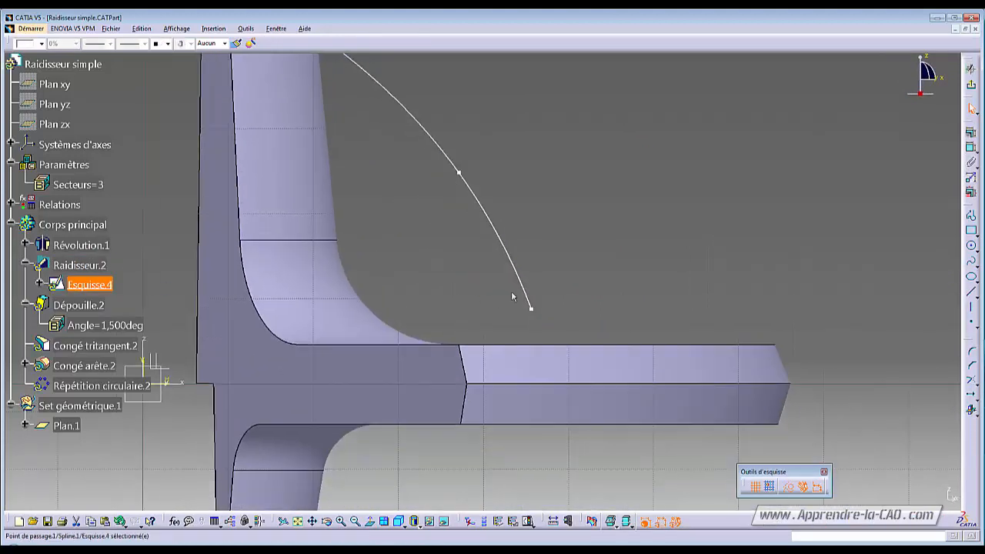
pyautogui.keyDown('ctrl'); pyautogui.moveTo(575, 258); pyautogui.dragTo(582, 319, button='middle'); pyautogui.keyUp('ctrl')
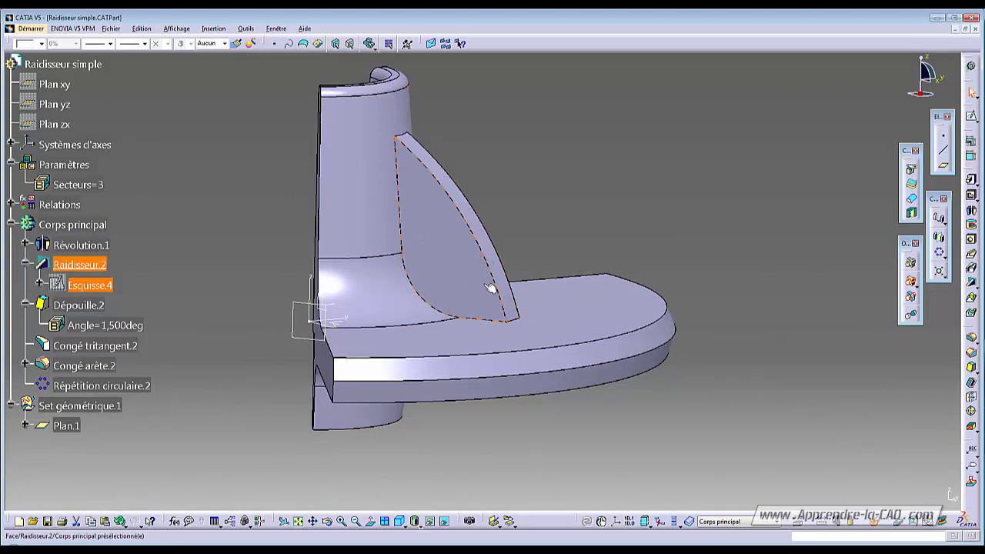
# Define Corps principal as the in-work object and inspect the patterned stiffeners on the complete part.
pyautogui.rightClick(71, 225)
pyautogui.click(121, 298)
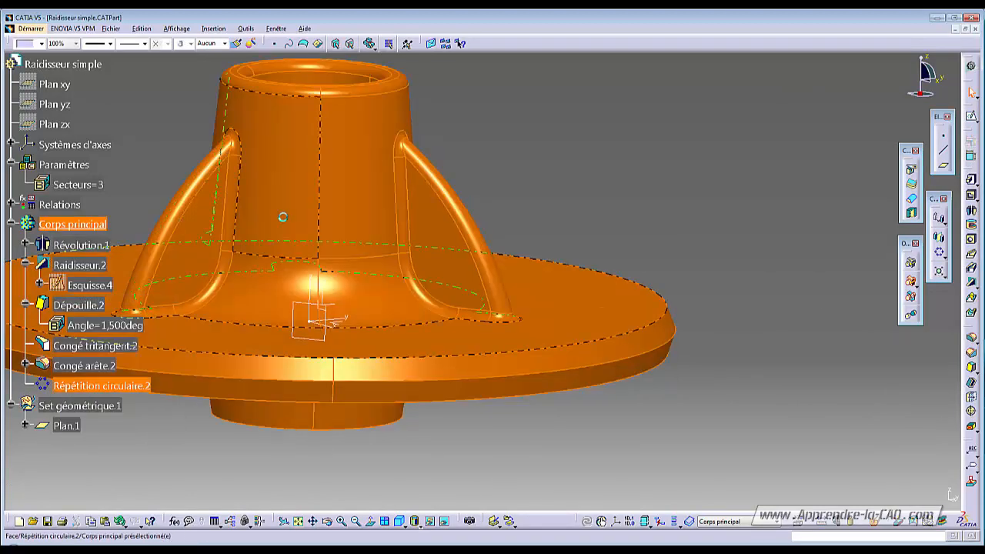
pyautogui.click(555, 220)
pyautogui.moveTo(454, 198); pyautogui.dragTo(434, 178, button='middle')
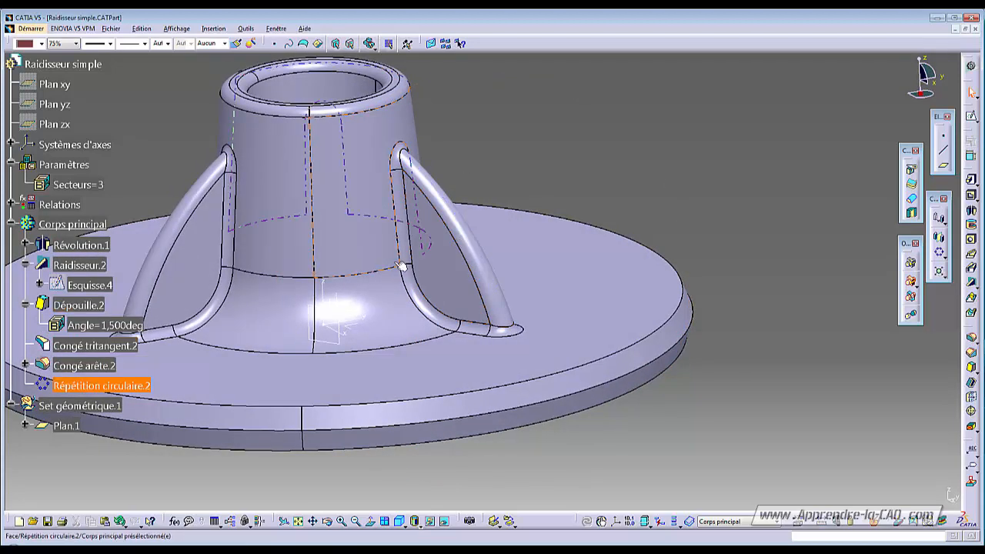
pyautogui.moveTo(422, 280); pyautogui.dragTo(431, 316, button='middle')
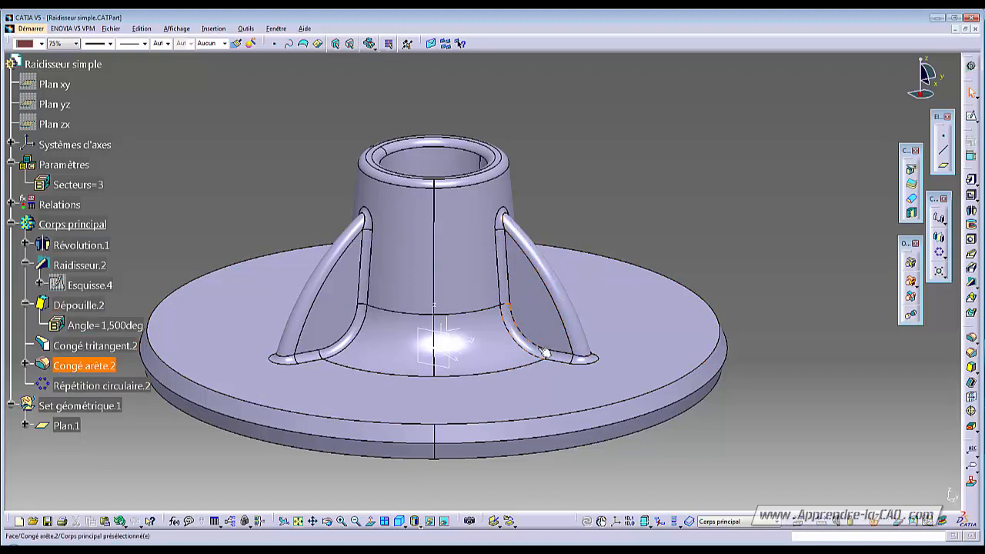
pyautogui.moveTo(454, 353); pyautogui.dragTo(462, 367, button='middle')
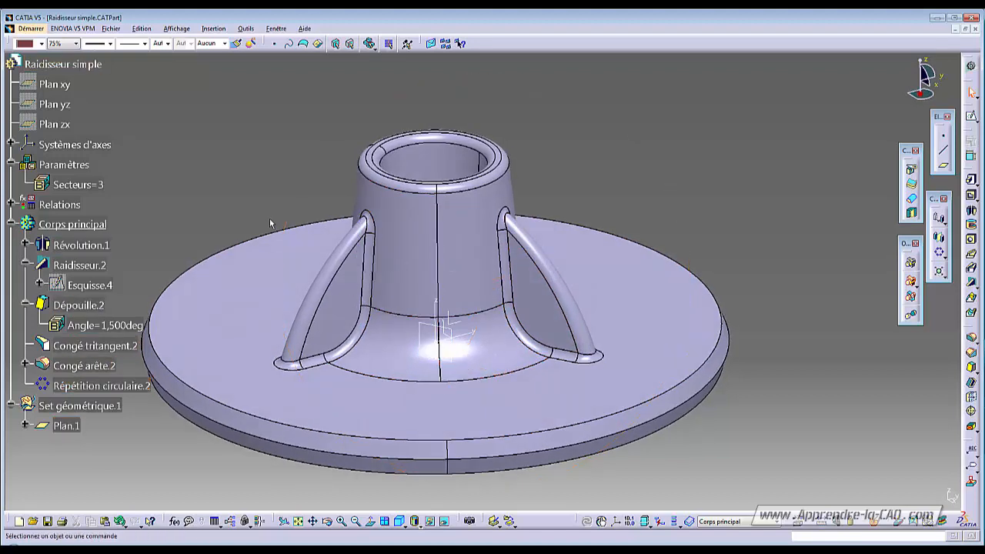
# Review the mode options in the definition of stiffener Raidisseur.2 and close it without changes.
pyautogui.moveTo(256, 187); pyautogui.dragTo(286, 169, button='middle')
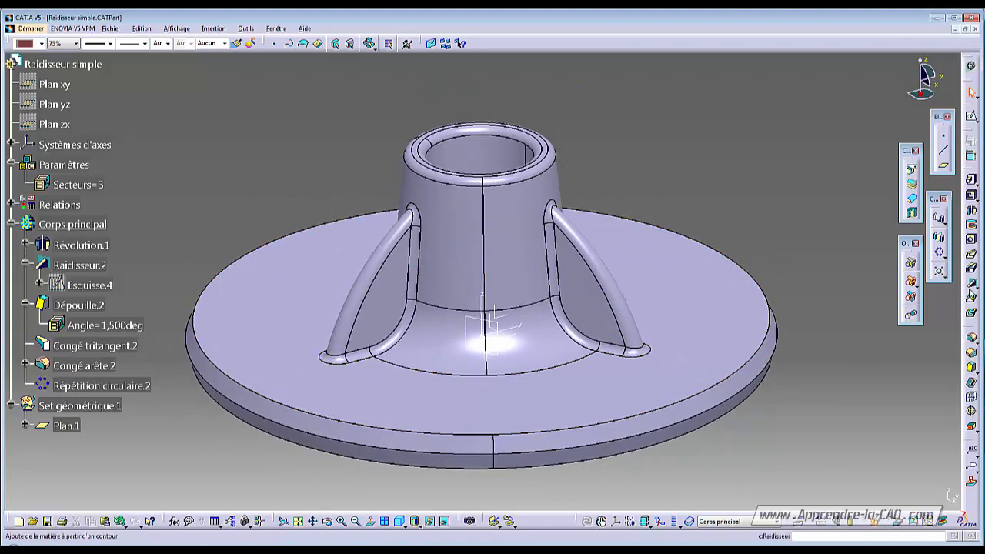
pyautogui.doubleClick(80, 265)
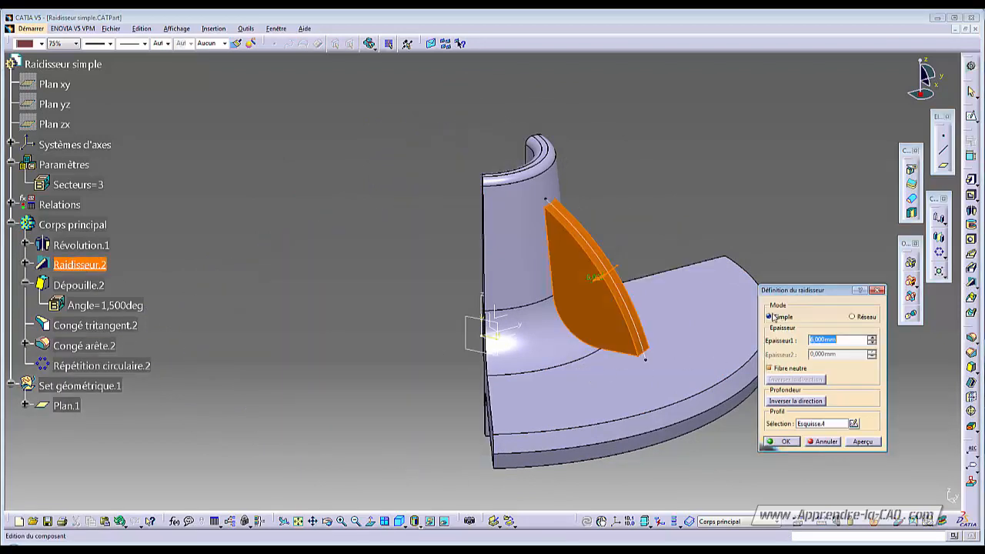
pyautogui.click(825, 442)
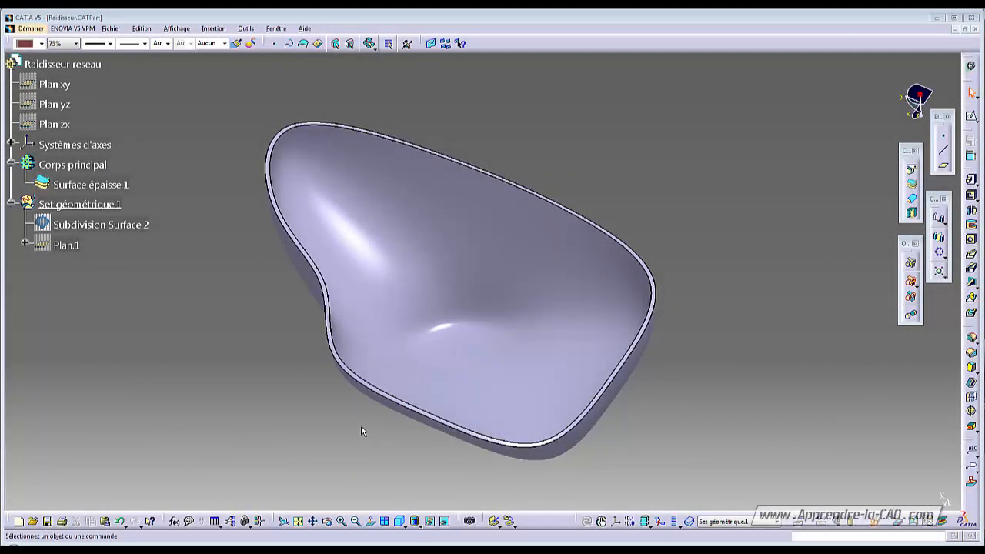
# In the thickened shell part Raidisseur.CATPart, show the hidden plane Plan.1.
pyautogui.moveTo(368, 444); pyautogui.dragTo(392, 204, button='middle')
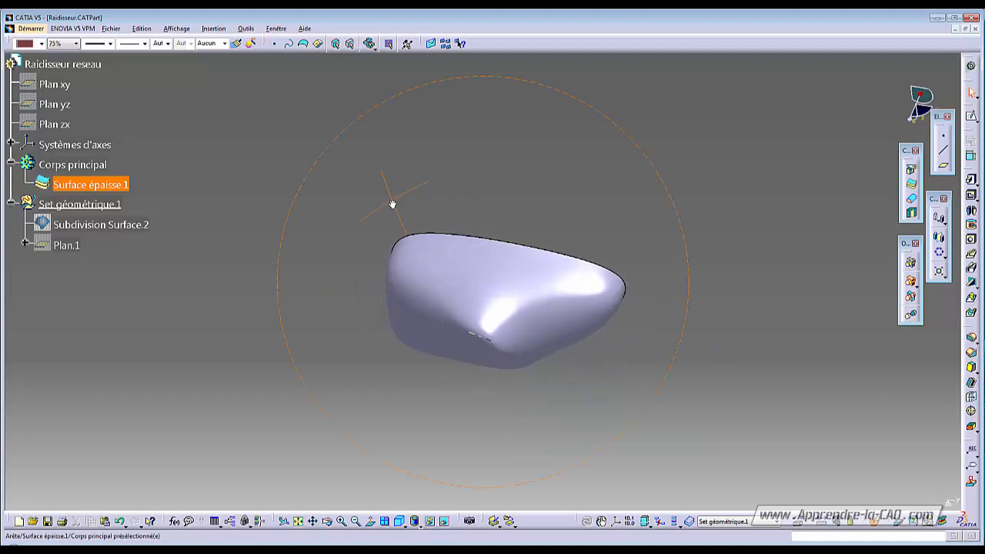
pyautogui.moveTo(559, 370); pyautogui.dragTo(508, 395, button='middle')
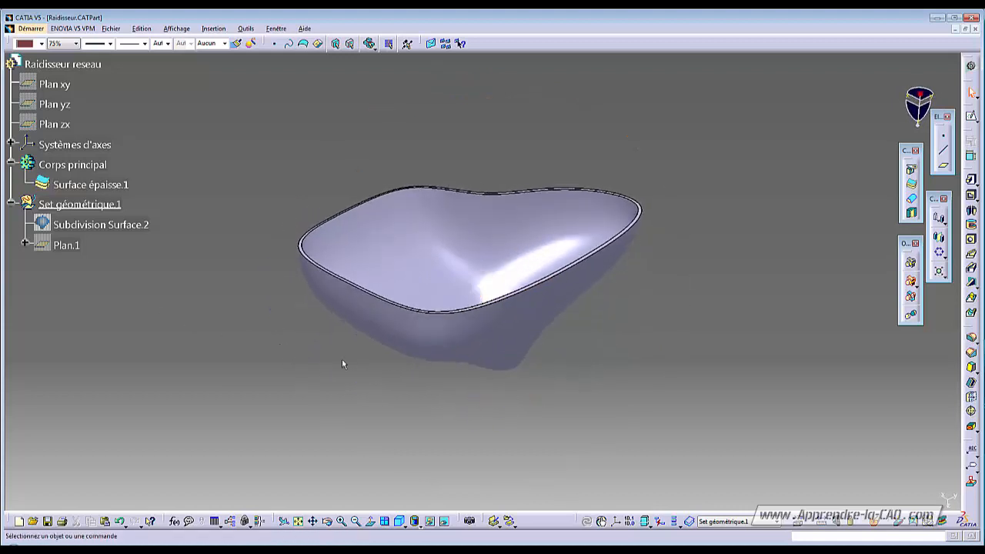
pyautogui.moveTo(485, 348)
pyautogui.mouseDown(button='middle')
pyautogui.moveTo(468, 430)
pyautogui.moveTo(479, 365)
pyautogui.mouseUp(button='middle')
pyautogui.rightClick(64, 245)
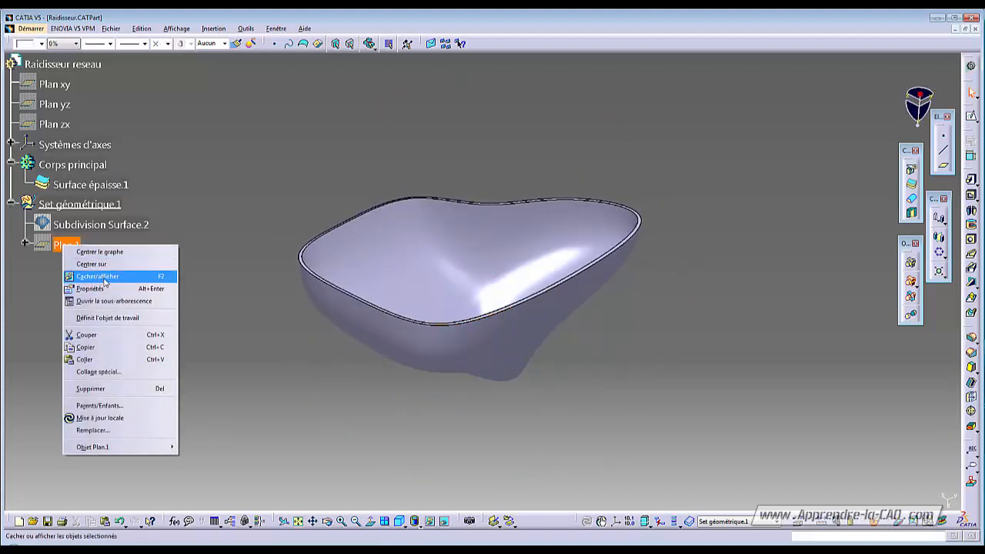
pyautogui.click(97, 276)
# Examine the height of Plan.1 relative to the shell's rim from the side and from above.
pyautogui.moveTo(511, 388); pyautogui.dragTo(435, 238, button='middle')
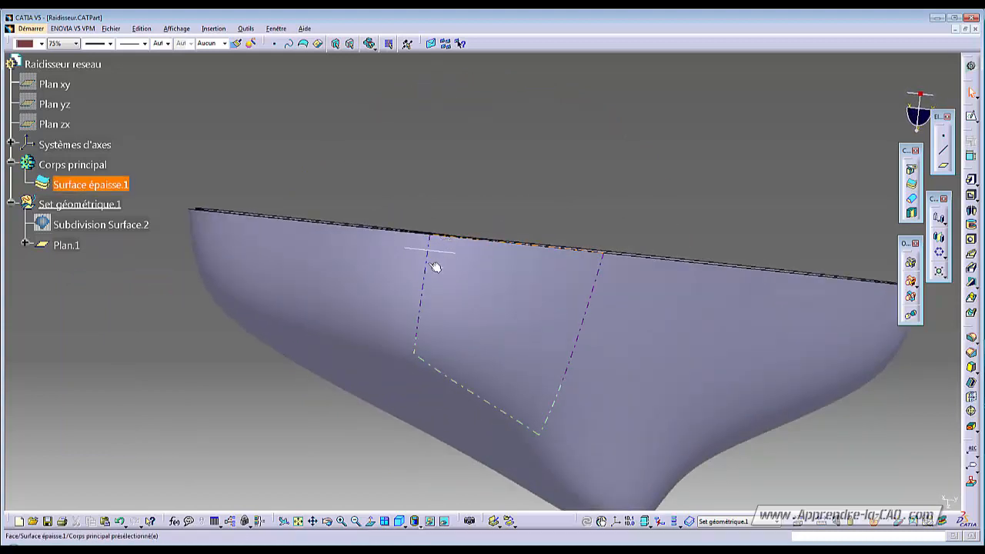
pyautogui.moveTo(460, 271); pyautogui.dragTo(385, 365, button='middle')
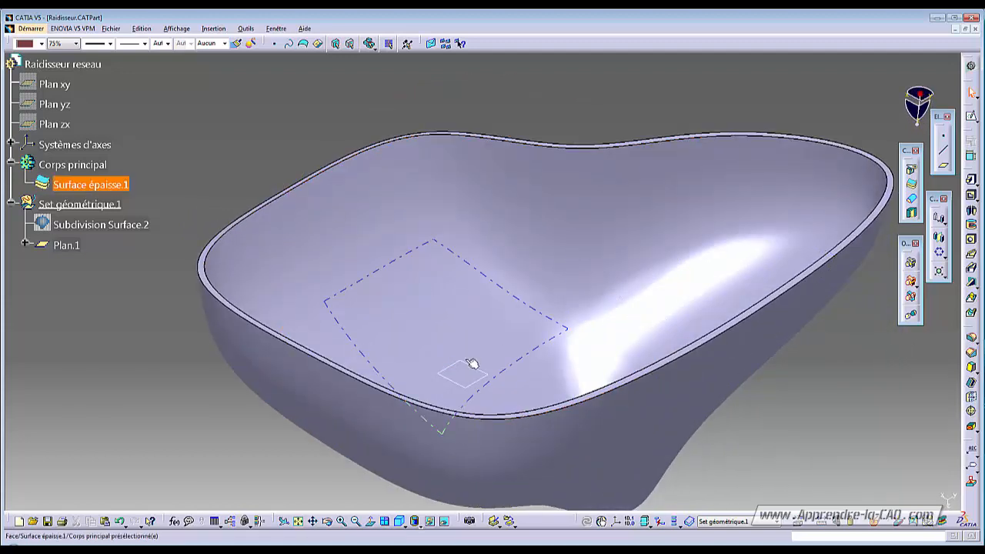
pyautogui.moveTo(472, 367); pyautogui.dragTo(545, 392, button='middle')
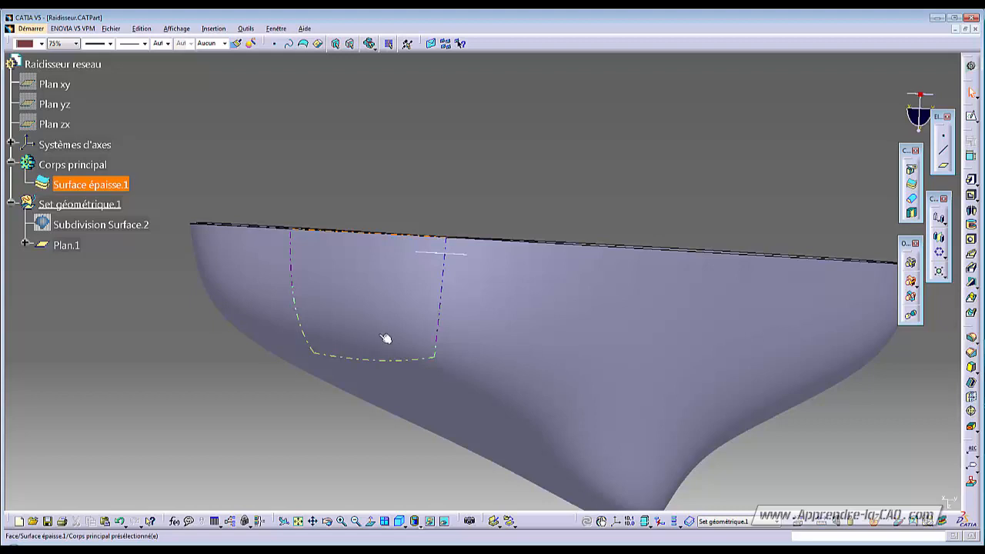
pyautogui.moveTo(468, 325); pyautogui.dragTo(457, 346, button='middle')
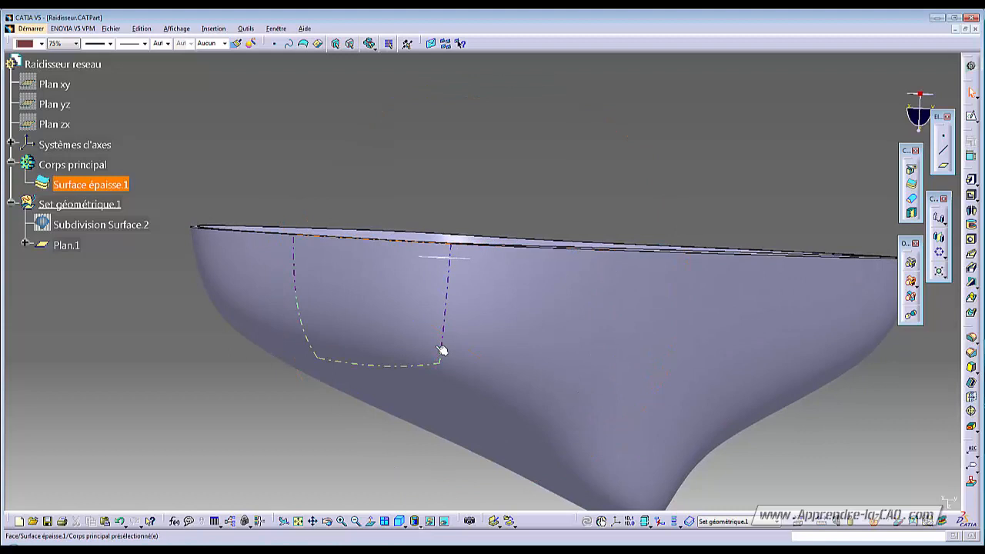
pyautogui.moveTo(329, 329); pyautogui.dragTo(367, 339, button='middle')
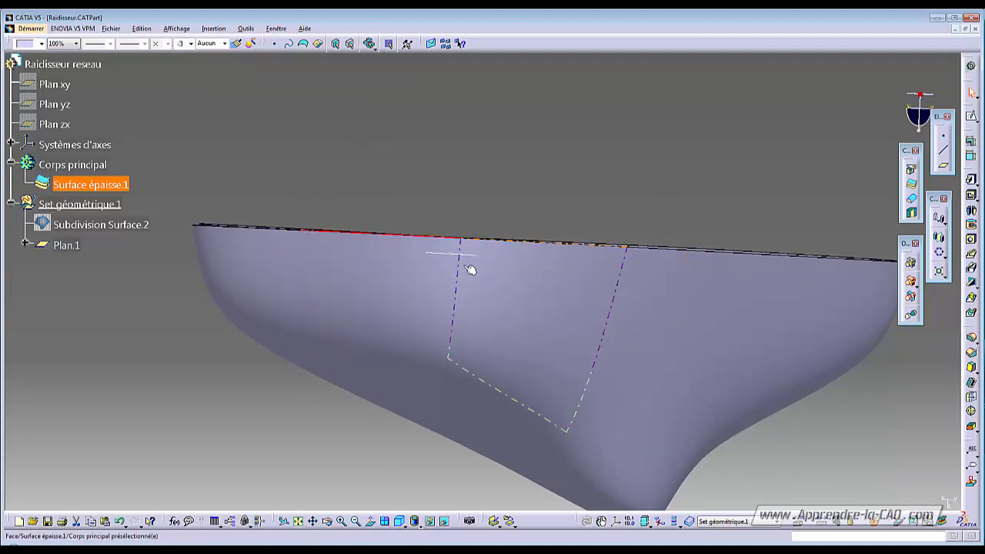
pyautogui.moveTo(446, 377); pyautogui.dragTo(528, 328, button='middle')
pyautogui.moveTo(455, 354); pyautogui.dragTo(532, 365, button='middle')
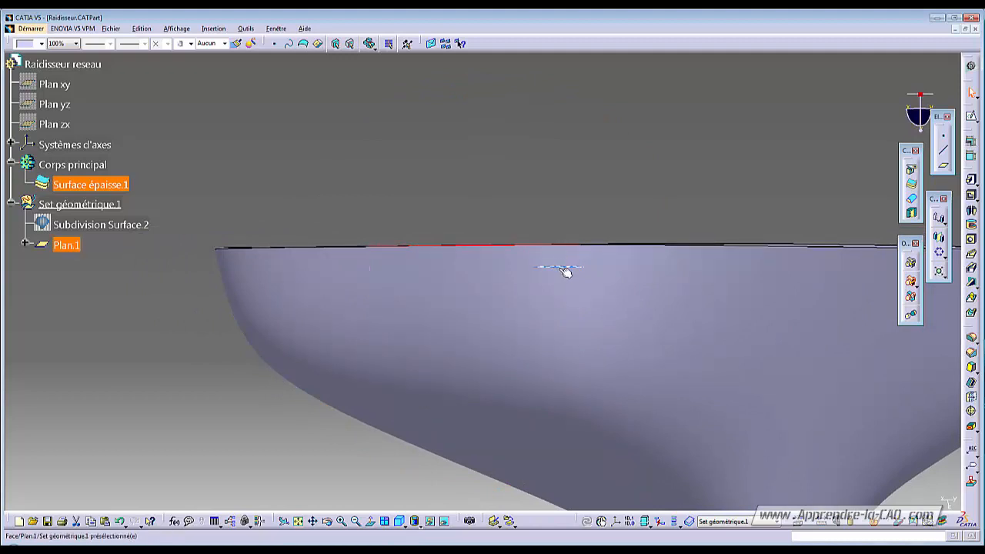
pyautogui.moveTo(553, 283); pyautogui.dragTo(479, 341, button='middle')
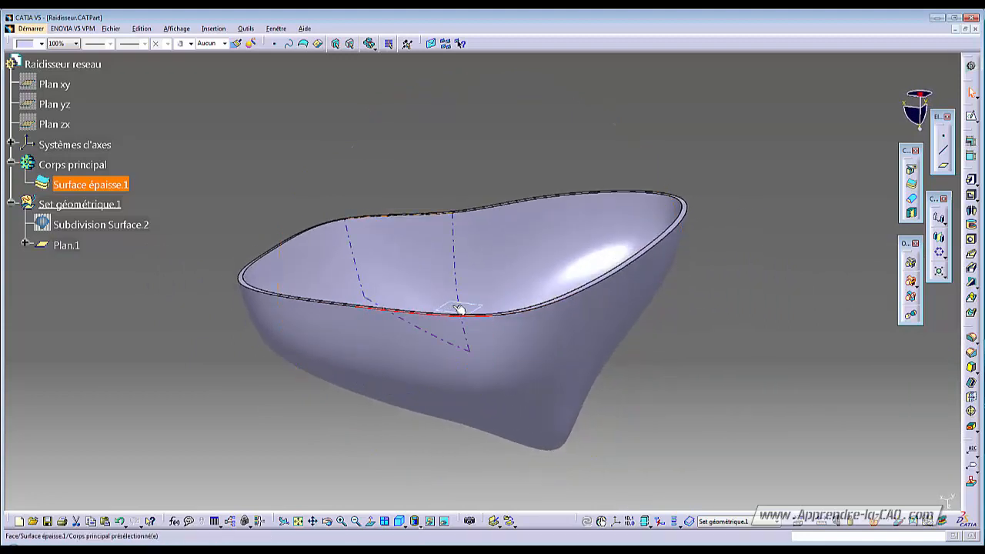
# Define Corps principal as the in-work object and start a sketch on Plan.1, viewed from the shell's open side.
pyautogui.rightClick(58, 164)
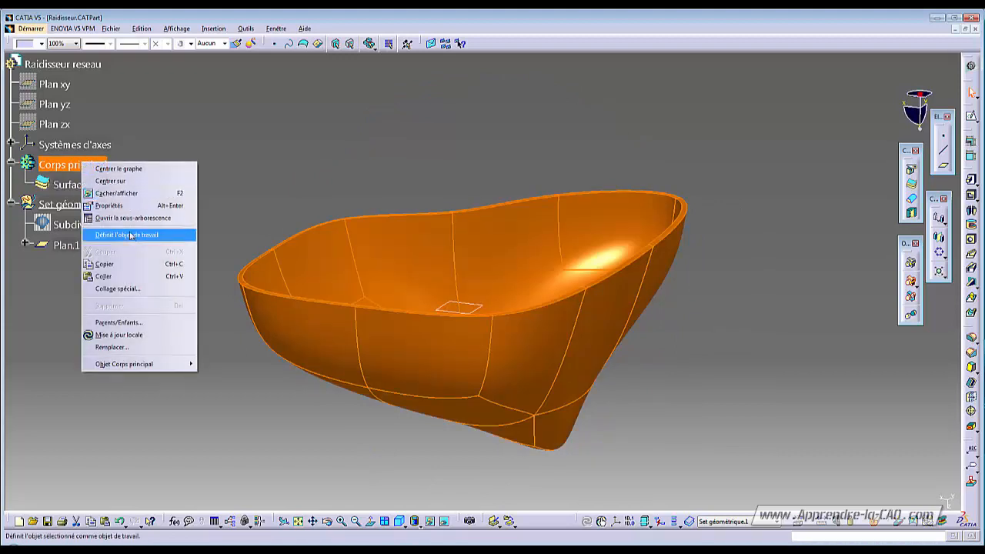
pyautogui.click(131, 235)
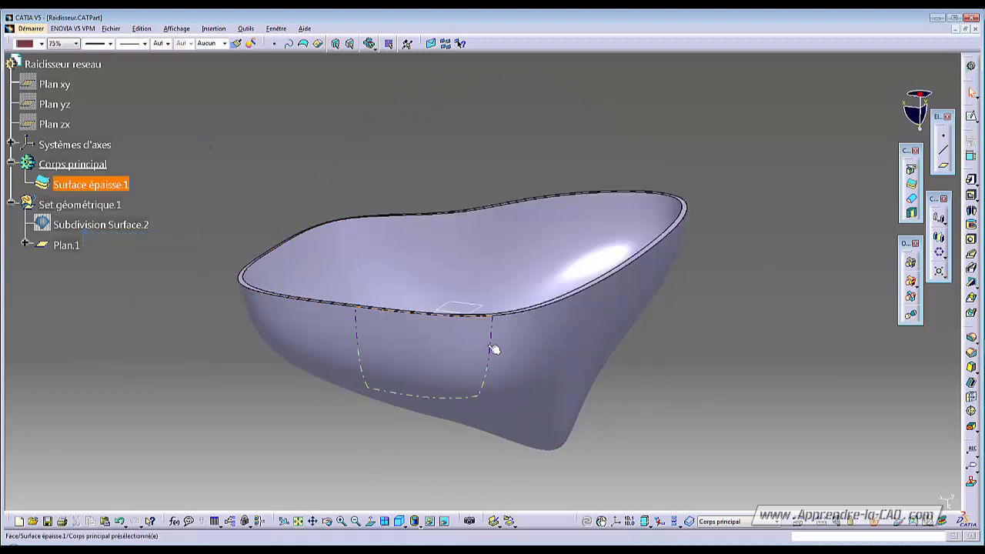
pyautogui.click(464, 306)
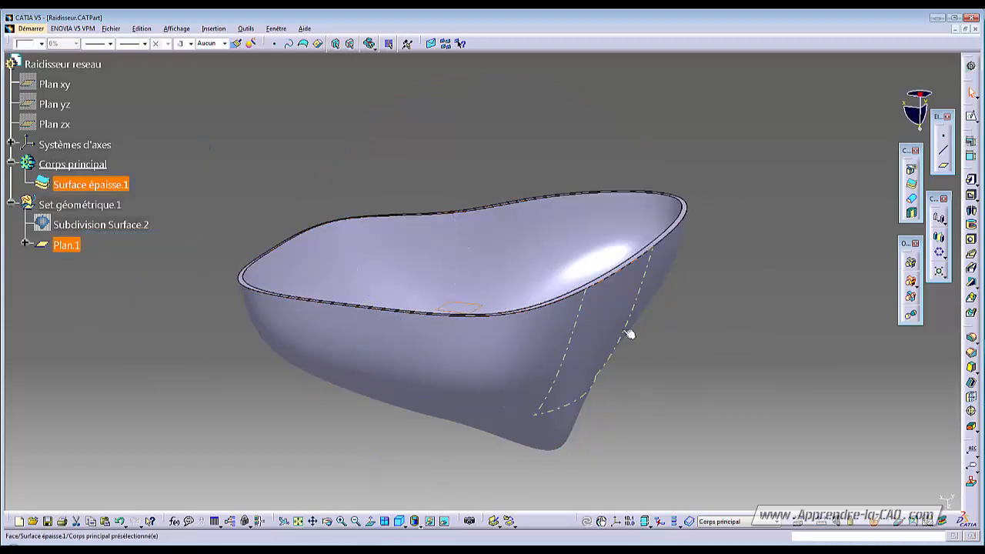
pyautogui.click(971, 115)
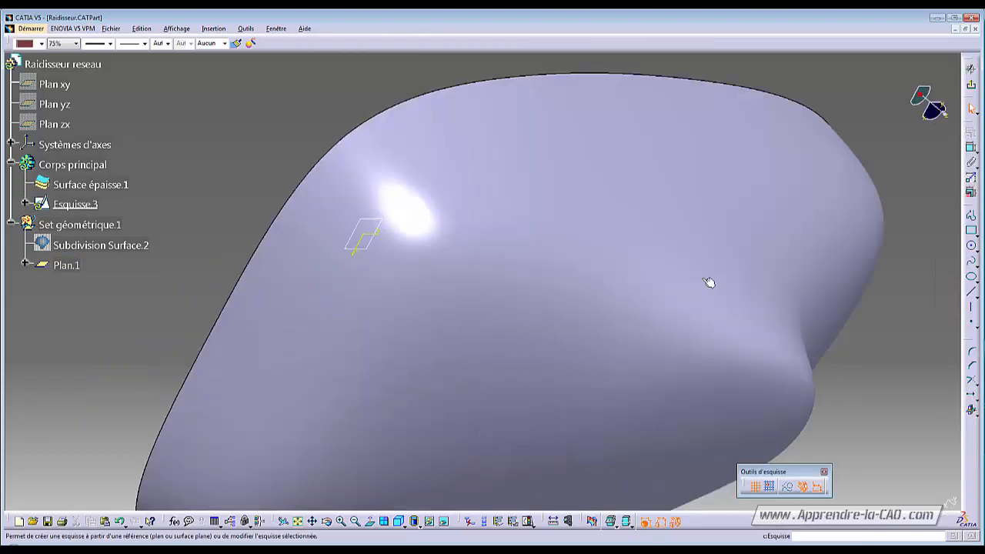
pyautogui.moveTo(730, 290); pyautogui.dragTo(594, 322, button='middle')
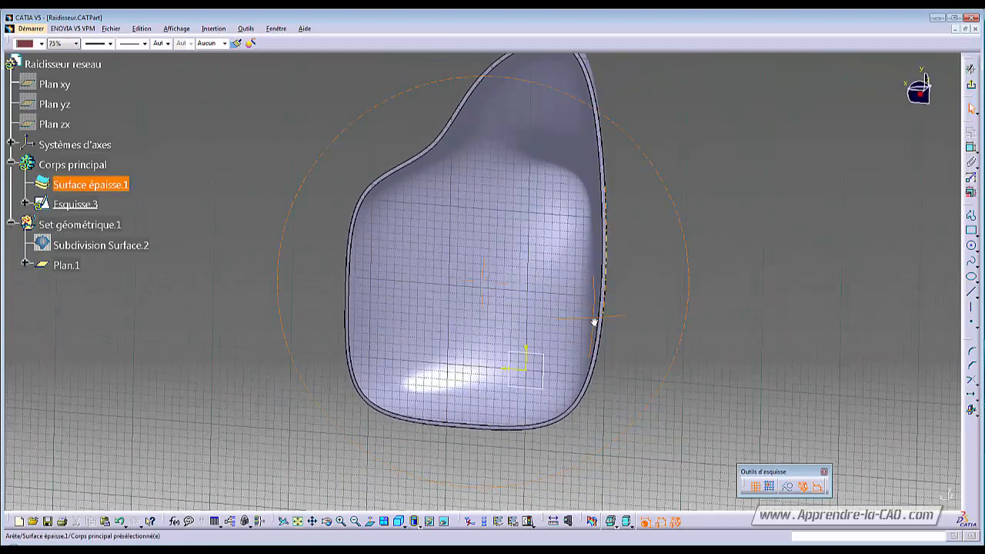
# Sketch one slanted line across the shell's interior with both ends short of the walls, and exit the sketch.
pyautogui.click(972, 294)
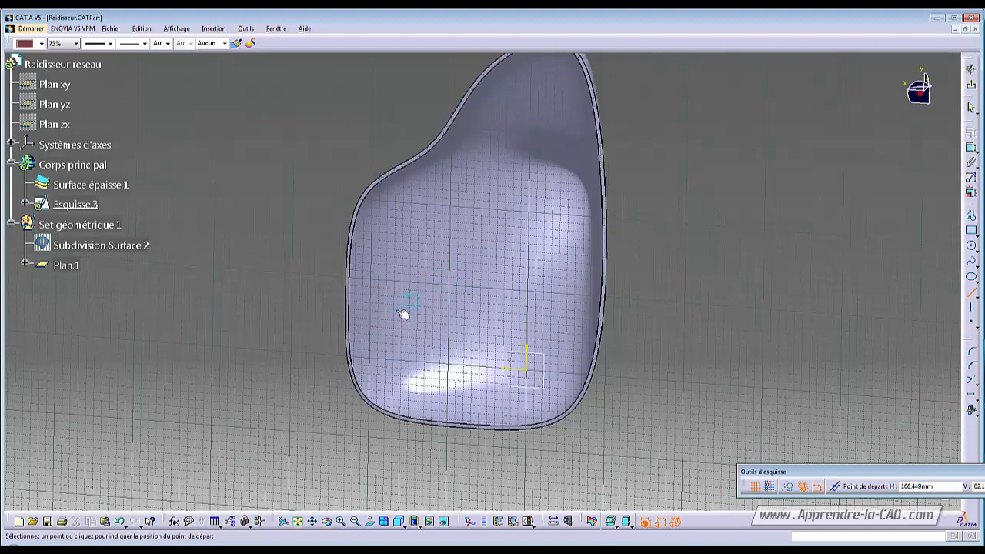
pyautogui.click(382, 325)
pyautogui.click(550, 265)
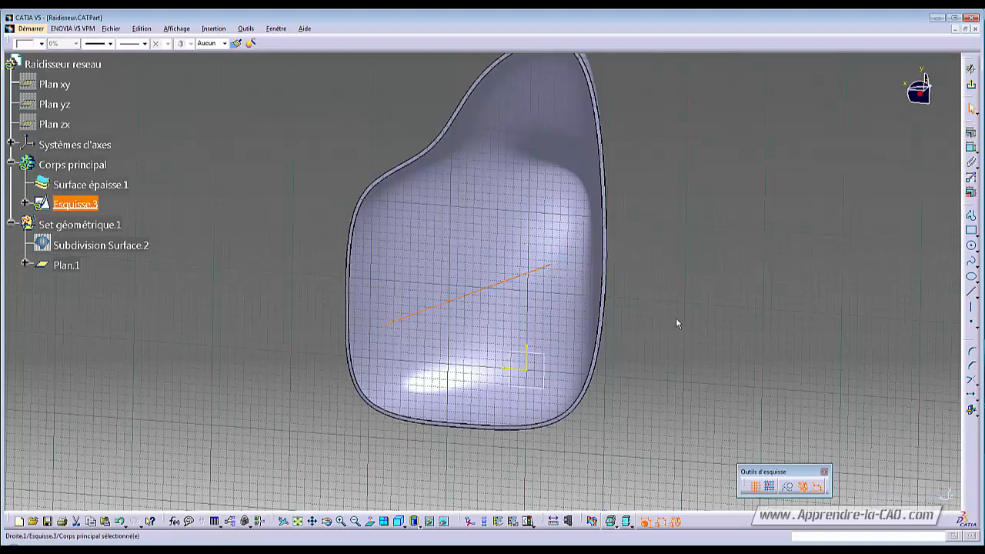
pyautogui.click(656, 351)
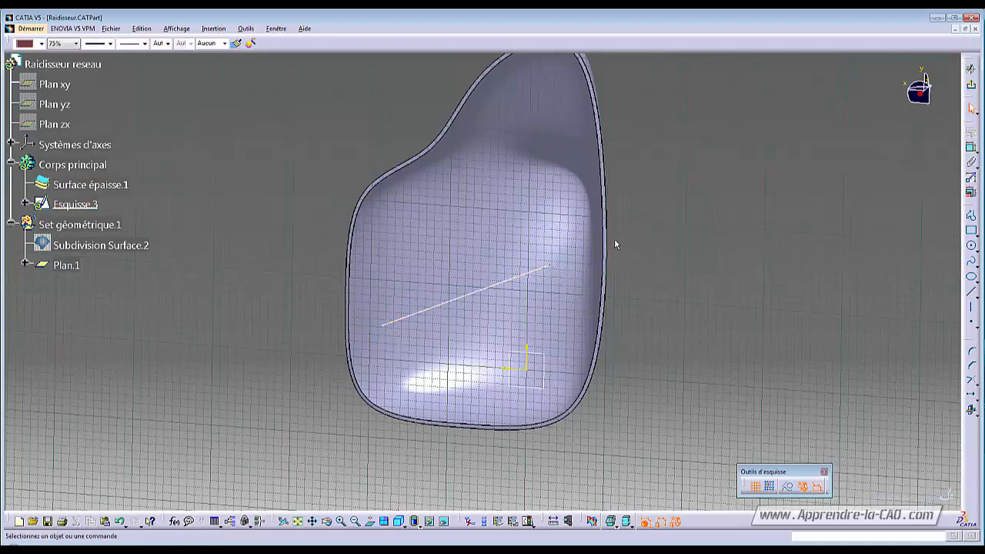
pyautogui.moveTo(521, 418); pyautogui.dragTo(502, 346, button='middle')
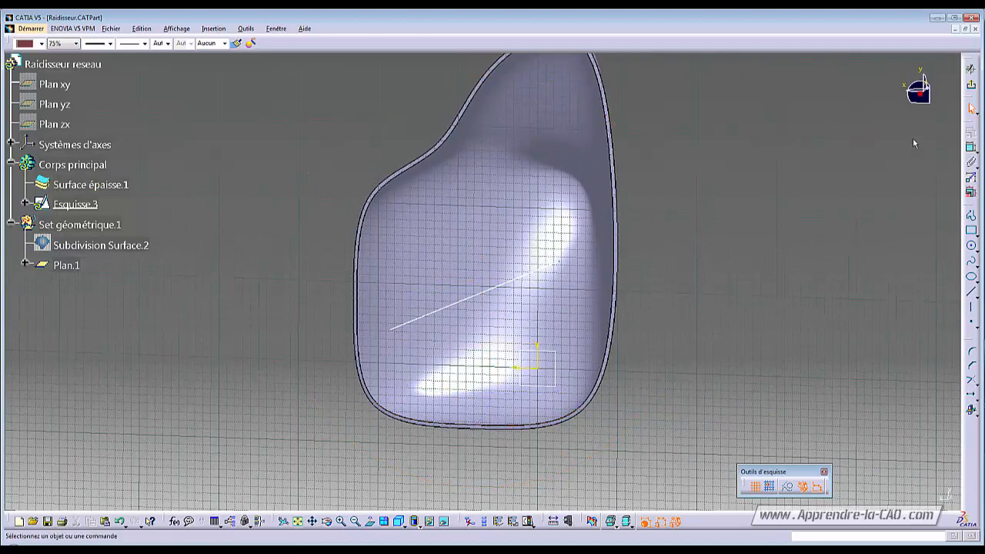
pyautogui.click(970, 68)
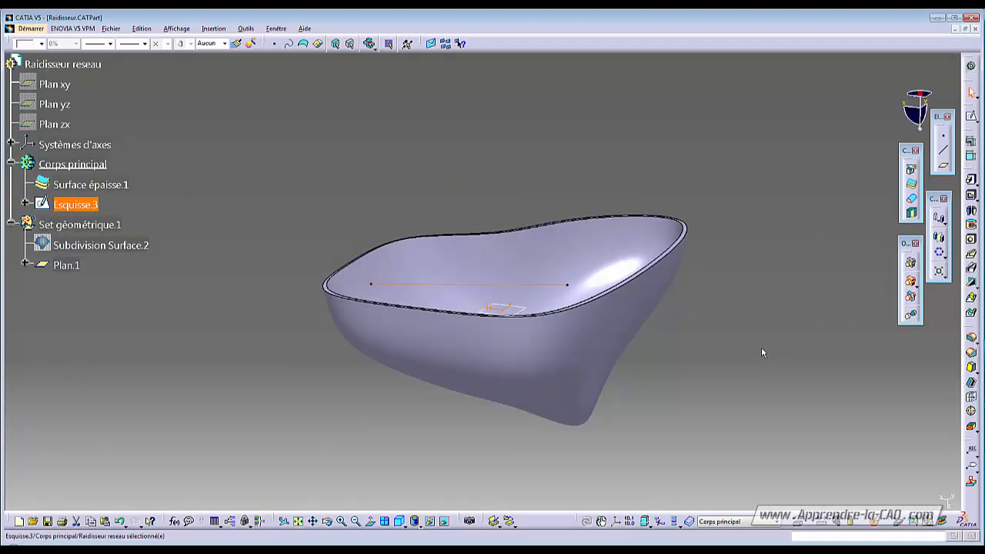
# Start a stiffener on the sketched line, set its mode to Réseau, and examine how the preview meets the shell's inner walls.
pyautogui.click(972, 284)
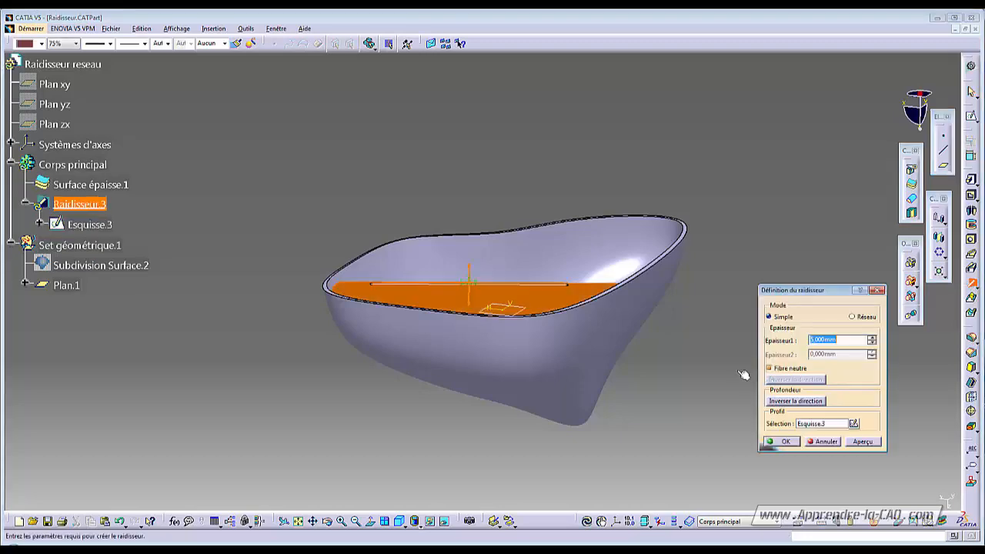
pyautogui.moveTo(556, 340); pyautogui.dragTo(752, 320, button='middle')
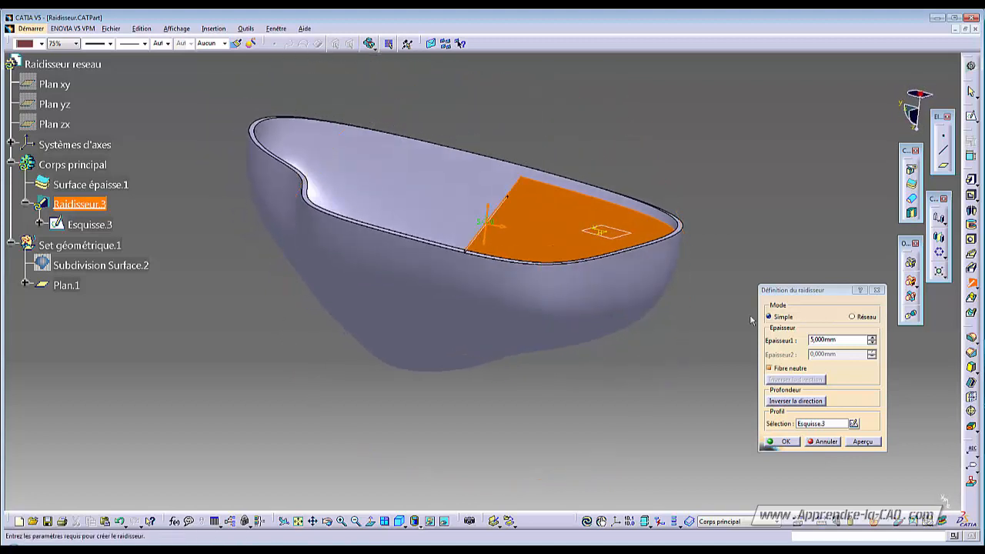
pyautogui.click(853, 317)
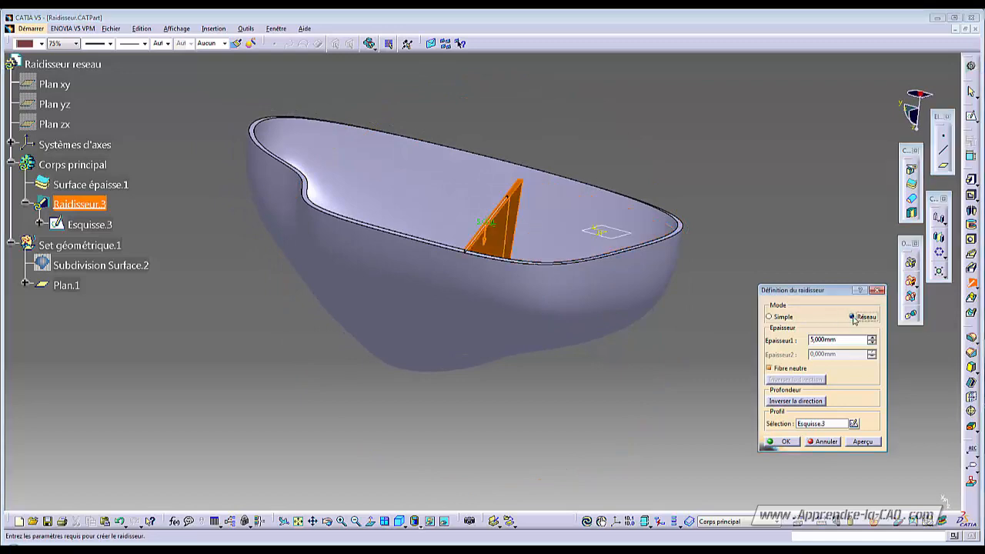
pyautogui.moveTo(621, 287); pyautogui.dragTo(542, 343, button='middle')
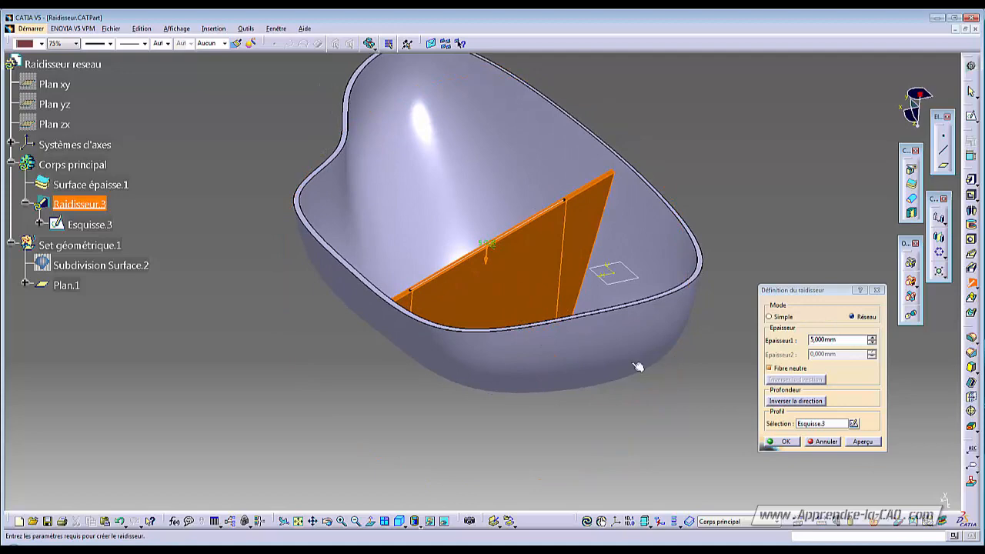
pyautogui.moveTo(637, 368); pyautogui.dragTo(587, 370, button='middle')
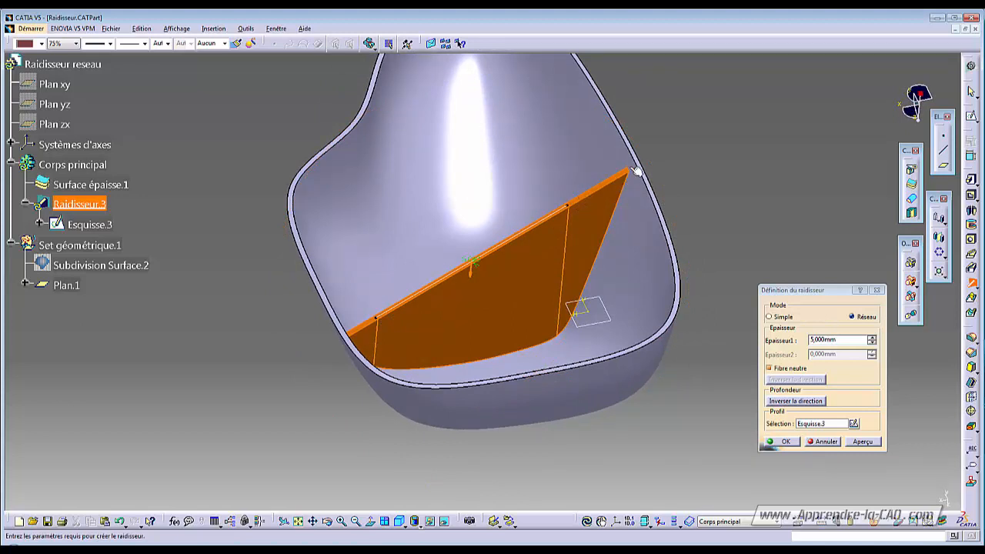
pyautogui.moveTo(376, 334); pyautogui.dragTo(638, 255, button='middle')
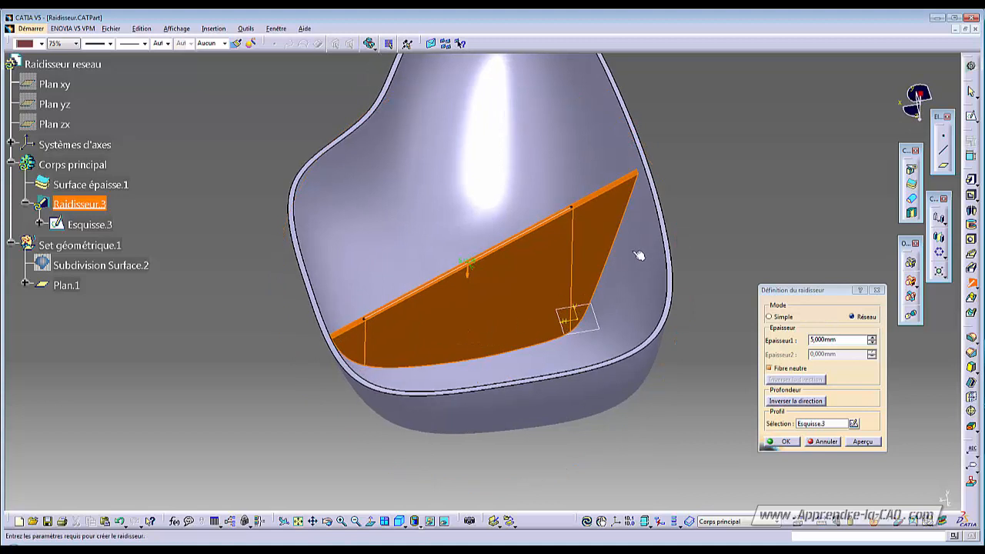
pyautogui.moveTo(368, 375); pyautogui.dragTo(466, 295, button='middle')
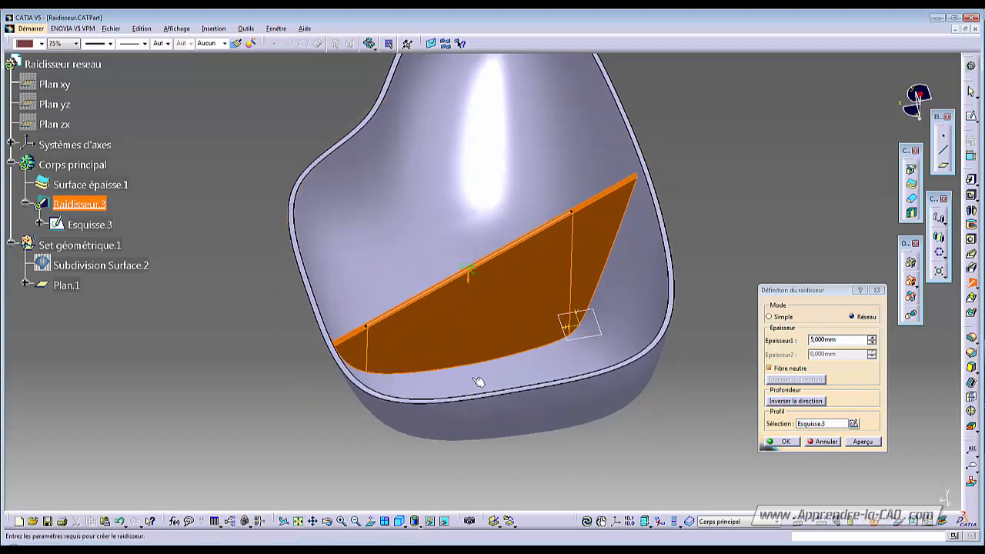
pyautogui.moveTo(554, 421)
pyautogui.mouseDown(button='middle')
pyautogui.moveTo(453, 249)
pyautogui.moveTo(486, 326)
pyautogui.moveTo(558, 374)
pyautogui.moveTo(512, 387)
pyautogui.moveTo(440, 367)
pyautogui.moveTo(565, 417)
pyautogui.mouseUp(button='middle')
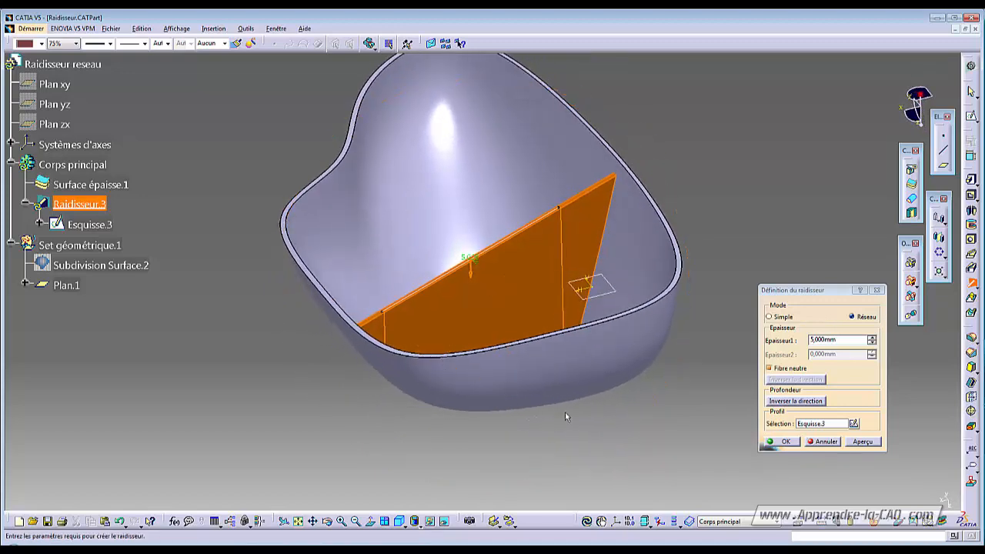
# Edit the stiffener's profile sketch, add a second slanted line roughly parallel to the first toward the shell's narrow end, and exit the sketch.
pyautogui.click(853, 424)
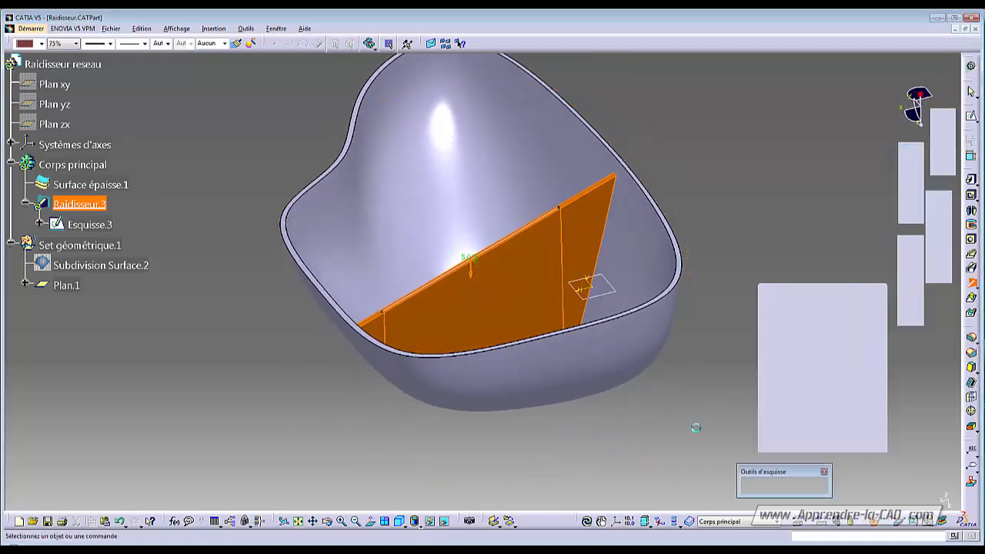
pyautogui.moveTo(595, 312)
pyautogui.mouseDown(button='middle')
pyautogui.moveTo(367, 279)
pyautogui.moveTo(492, 277)
pyautogui.moveTo(594, 342)
pyautogui.moveTo(780, 298)
pyautogui.mouseUp(button='middle')
pyautogui.click(971, 292)
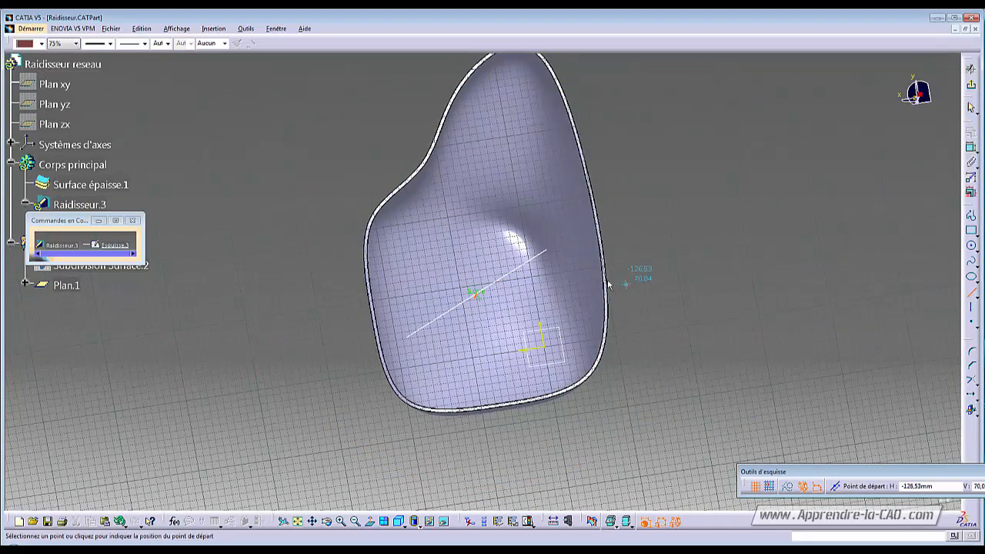
pyautogui.click(408, 275)
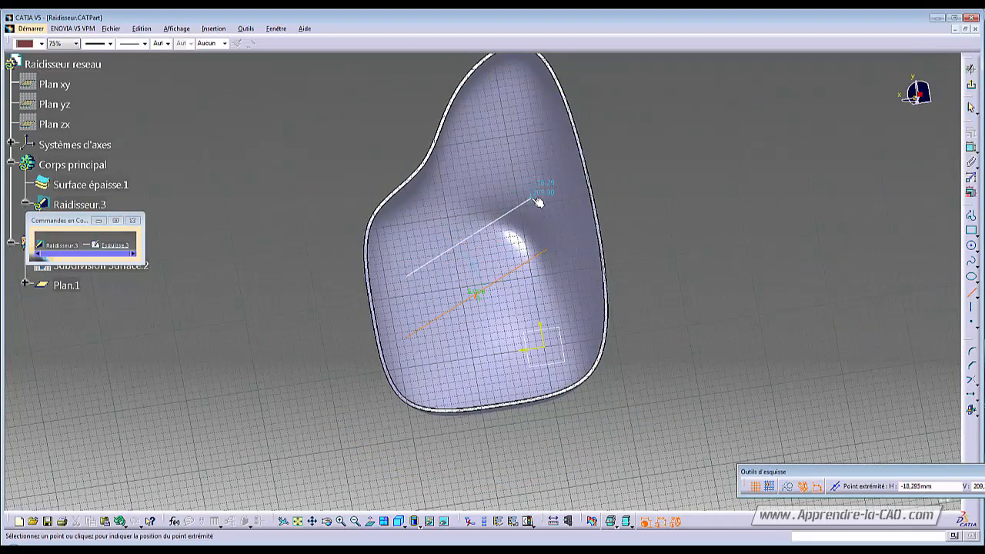
pyautogui.click(530, 200)
pyautogui.click(708, 285)
pyautogui.moveTo(497, 343); pyautogui.dragTo(508, 323, button='middle')
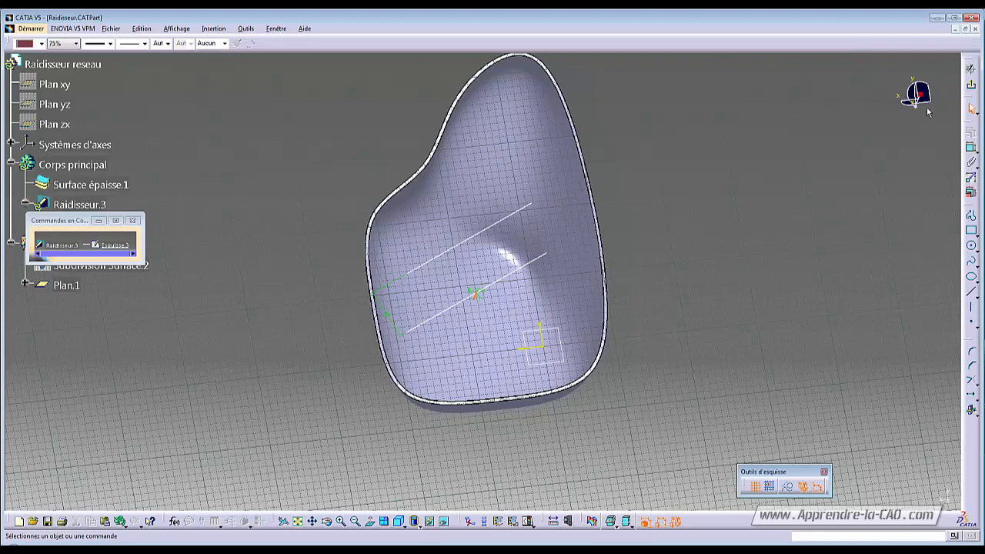
pyautogui.click(971, 85)
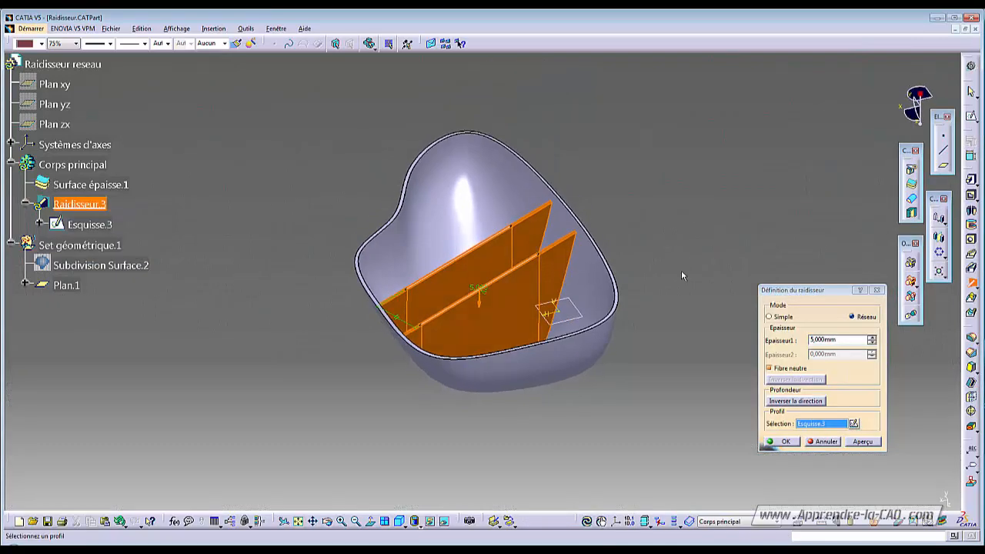
# Reopen the stiffener's profile sketch and delete both slanted lines.
pyautogui.moveTo(464, 271)
pyautogui.mouseDown(button='middle')
pyautogui.moveTo(524, 372)
pyautogui.moveTo(576, 362)
pyautogui.moveTo(469, 400)
pyautogui.moveTo(472, 295)
pyautogui.moveTo(486, 303)
pyautogui.moveTo(479, 329)
pyautogui.moveTo(466, 323)
pyautogui.mouseUp(button='middle')
pyautogui.click(855, 425)
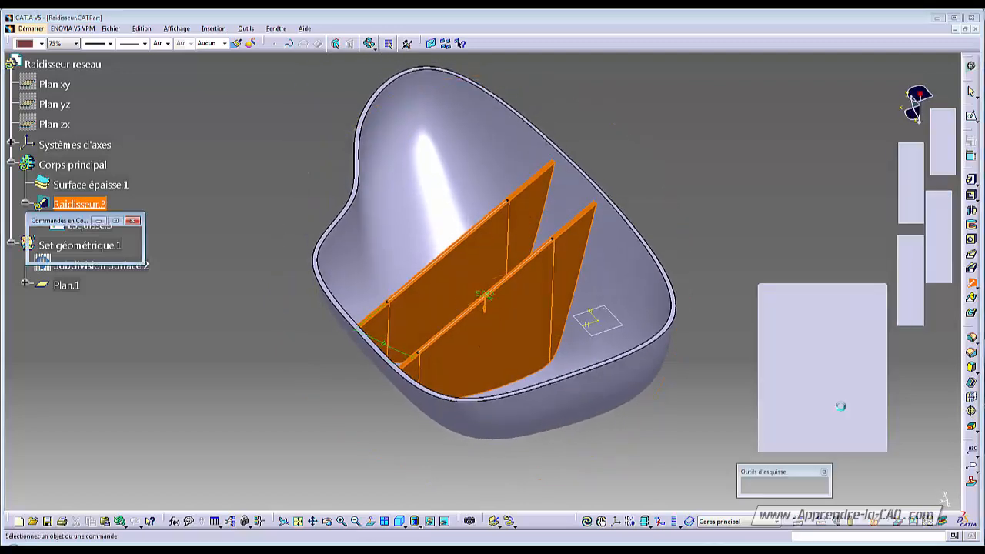
pyautogui.moveTo(636, 303)
pyautogui.mouseDown(button='middle')
pyautogui.moveTo(639, 314)
pyautogui.moveTo(605, 331)
pyautogui.moveTo(565, 288)
pyautogui.moveTo(359, 255)
pyautogui.moveTo(400, 250)
pyautogui.mouseUp(button='middle')
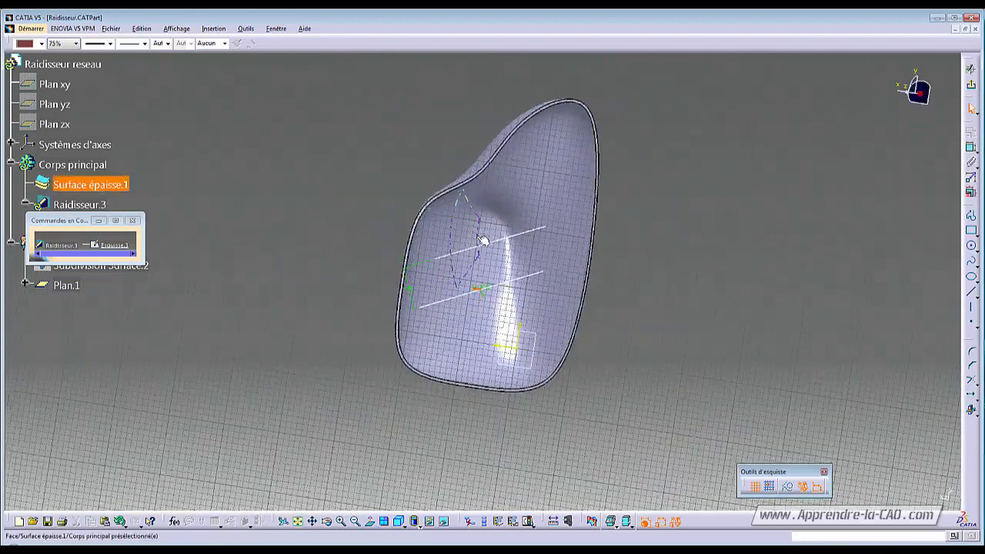
pyautogui.press('Delete')
pyautogui.moveTo(558, 321); pyautogui.dragTo(527, 283, button='middle')
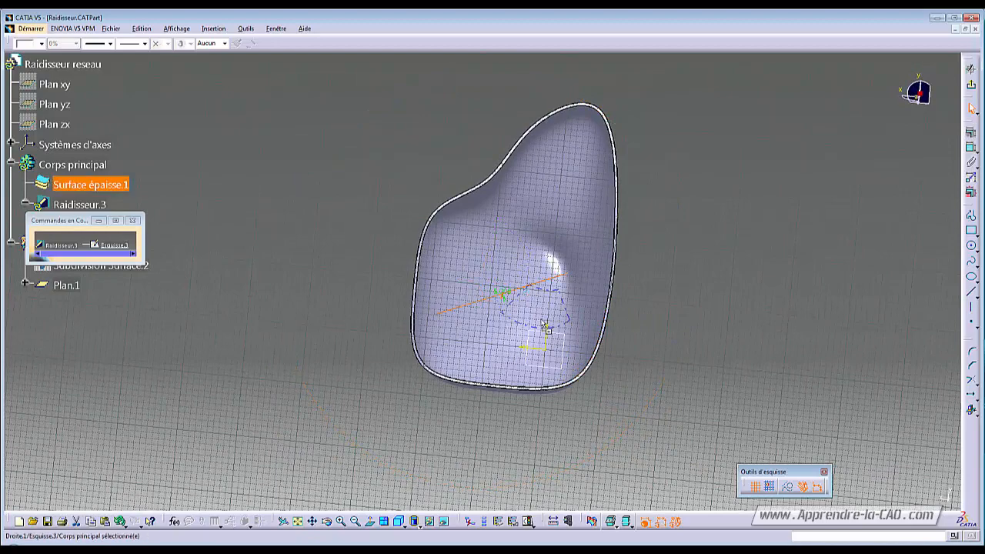
pyautogui.click(523, 289)
pyautogui.moveTo(536, 335); pyautogui.dragTo(539, 270, button='middle')
pyautogui.click(782, 346)
pyautogui.moveTo(544, 300); pyautogui.dragTo(668, 354)
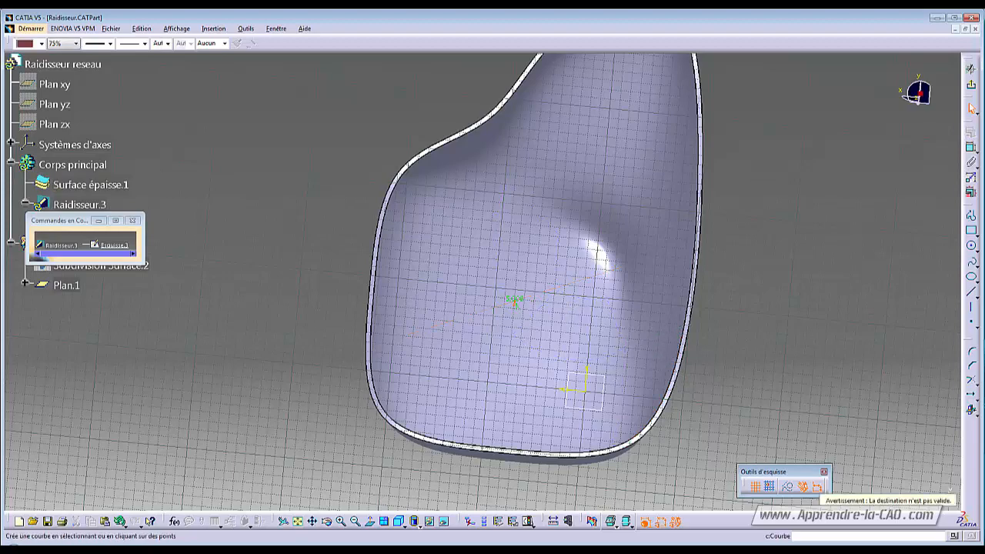
# Sketch one slanted line across the shell's wide end, near the sketch origin and with both ends short of the walls.
pyautogui.click(971, 293)
pyautogui.moveTo(754, 337); pyautogui.dragTo(526, 272, button='middle')
pyautogui.click(440, 268)
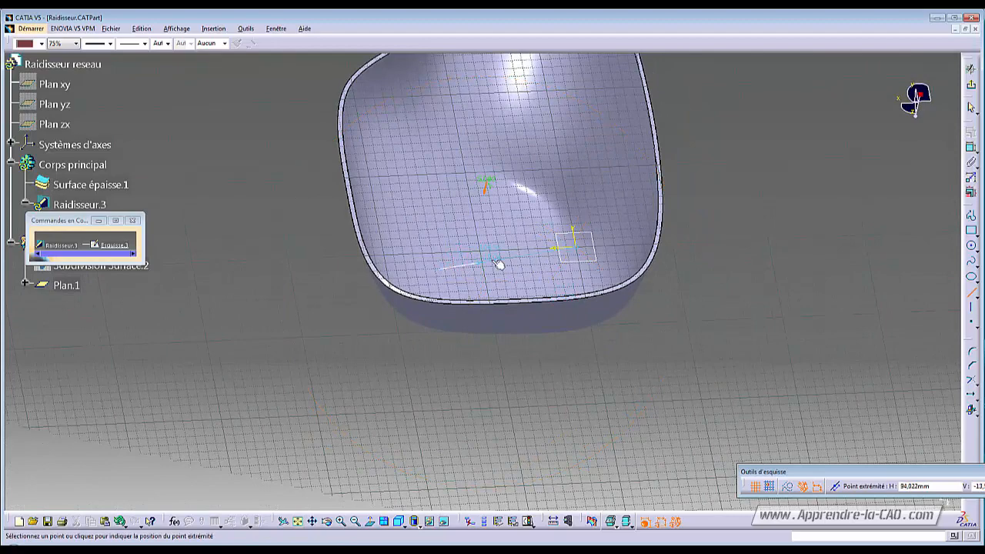
pyautogui.click(622, 221)
pyautogui.click(741, 266)
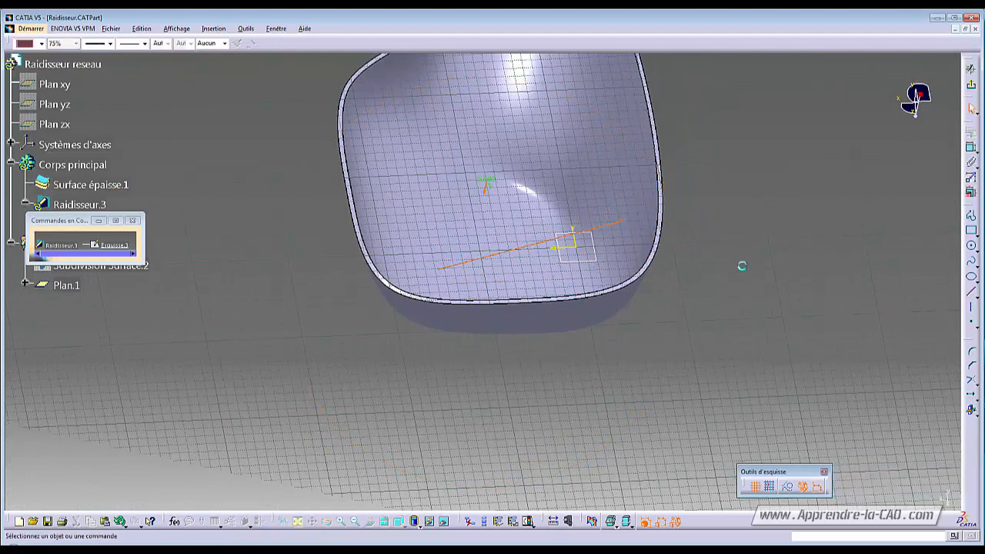
pyautogui.moveTo(525, 296); pyautogui.dragTo(541, 336, button='middle')
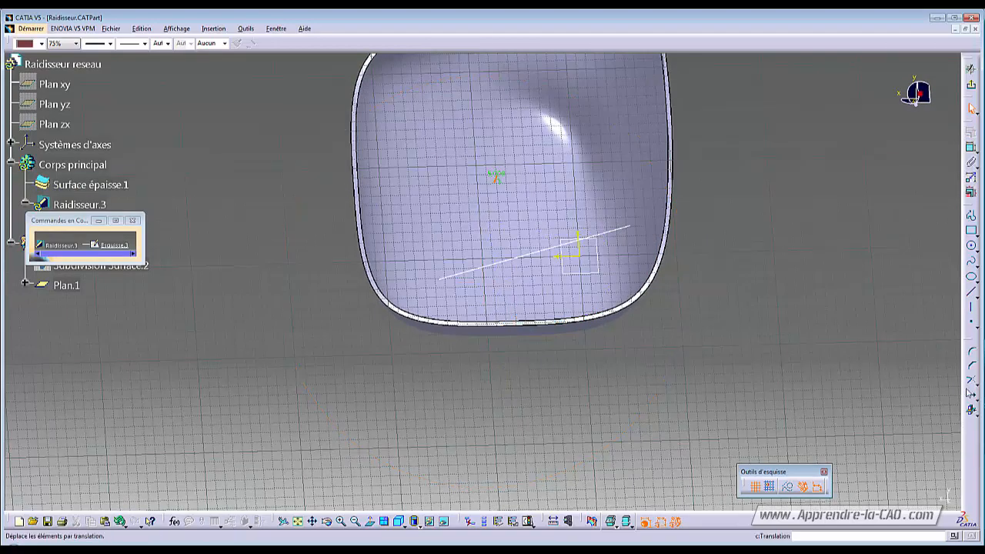
# Duplicate the line by translation with 5 copies about 70 mm apart toward the shell's narrow end, and exit the sketch to preview the ribs.
pyautogui.click(971, 395)
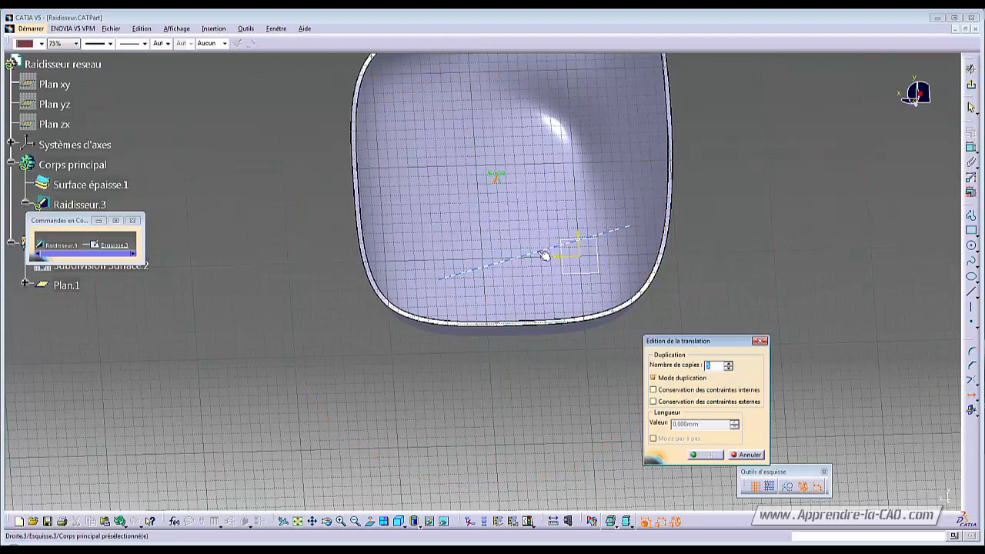
pyautogui.click(570, 243)
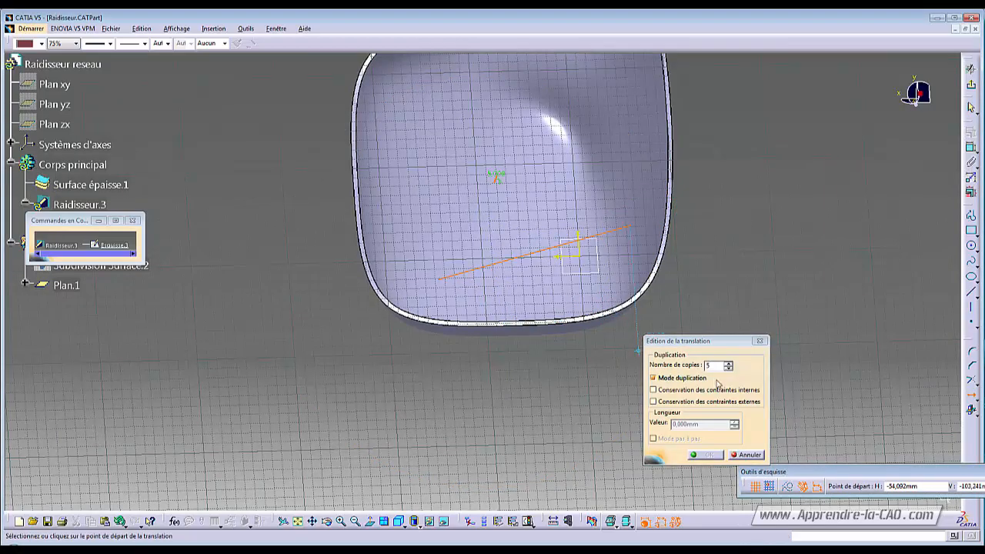
pyautogui.moveTo(546, 321); pyautogui.dragTo(510, 397, button='middle')
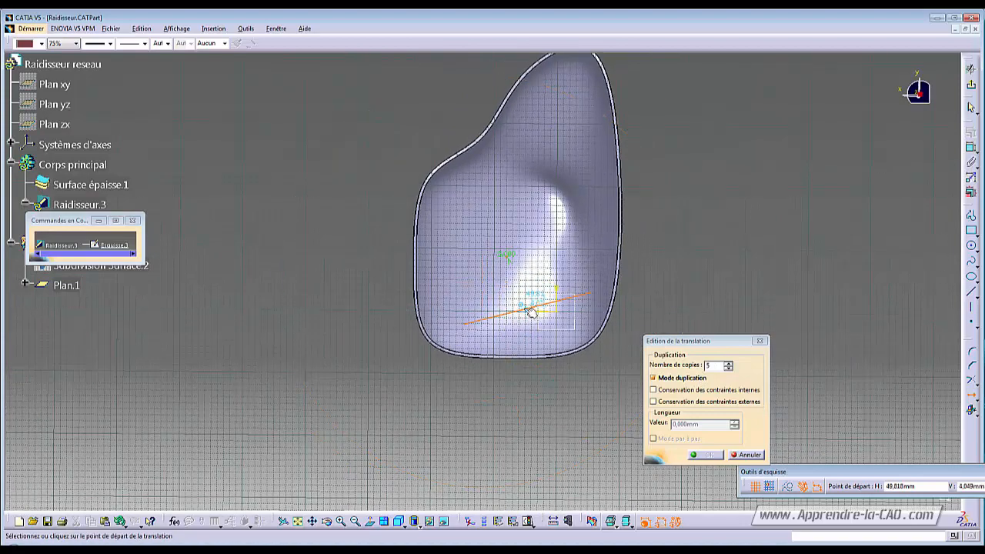
pyautogui.click(530, 310)
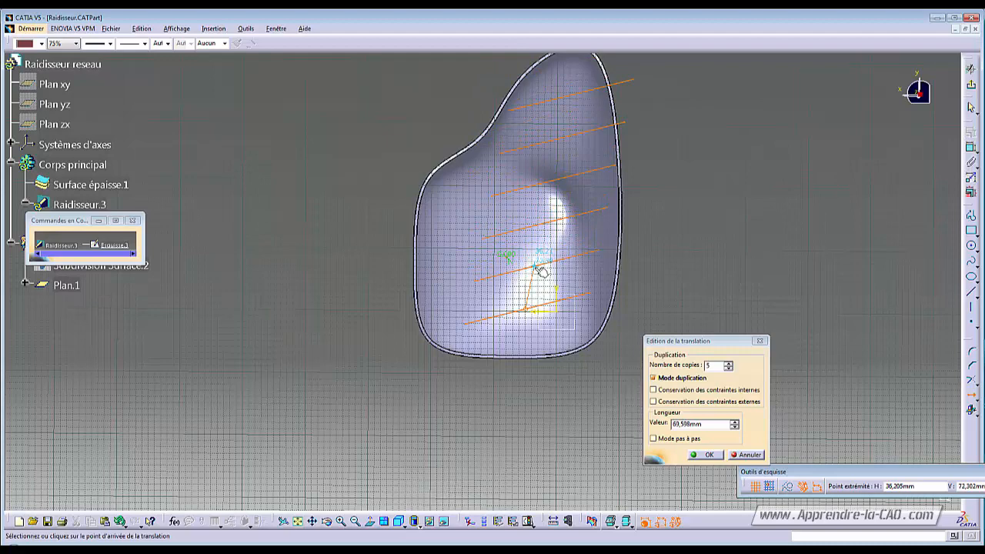
pyautogui.click(541, 271)
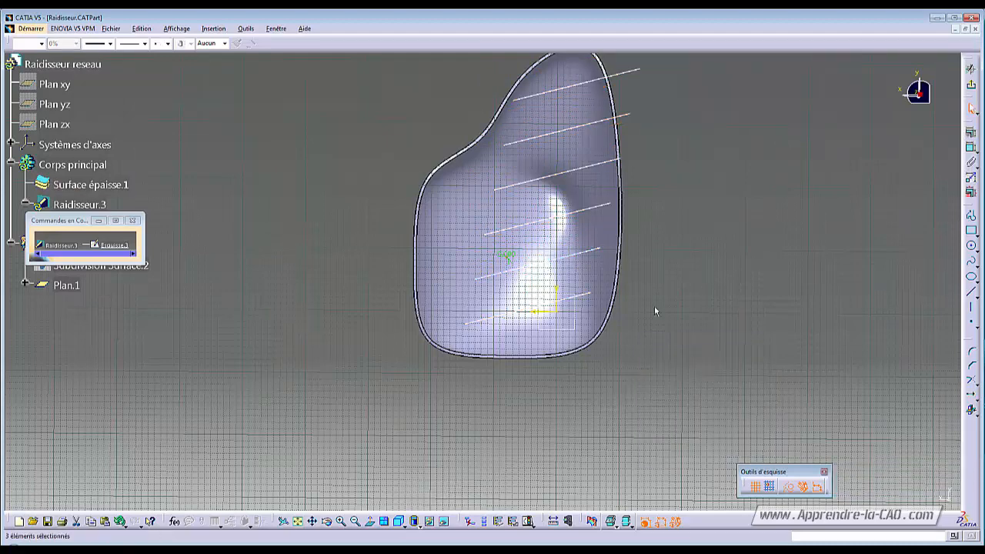
pyautogui.moveTo(655, 306); pyautogui.dragTo(646, 335, button='middle')
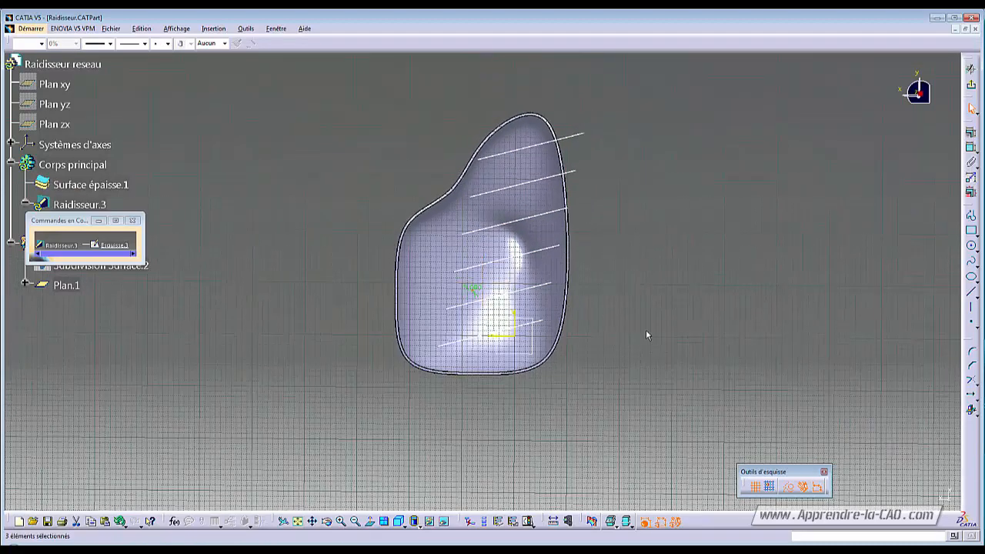
pyautogui.click(969, 86)
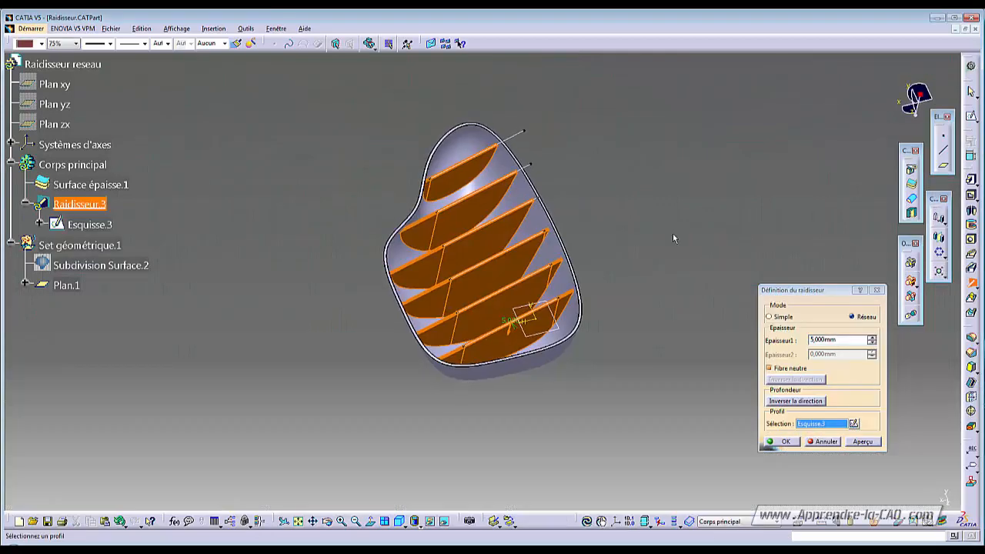
pyautogui.moveTo(674, 238); pyautogui.dragTo(598, 232, button='middle')
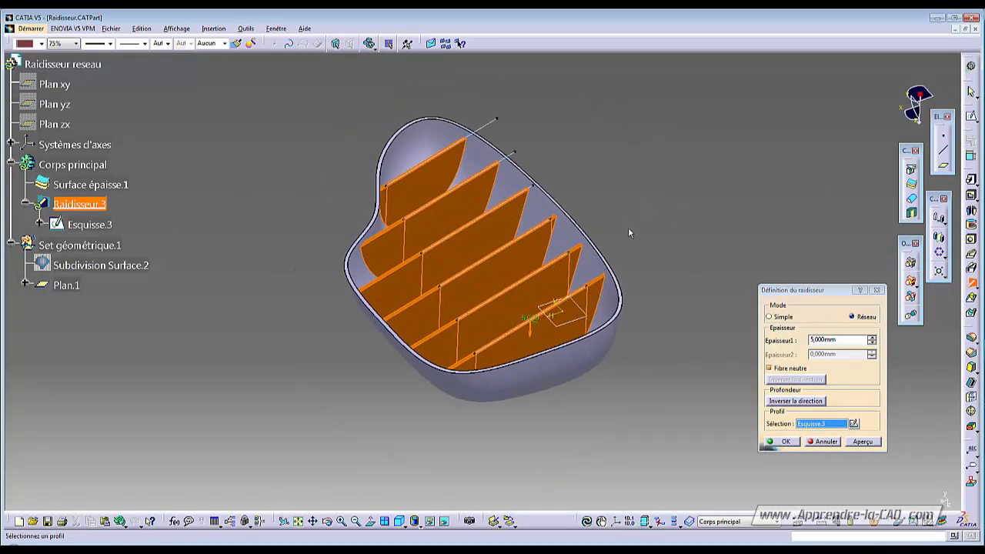
pyautogui.moveTo(548, 216); pyautogui.dragTo(466, 286, button='middle')
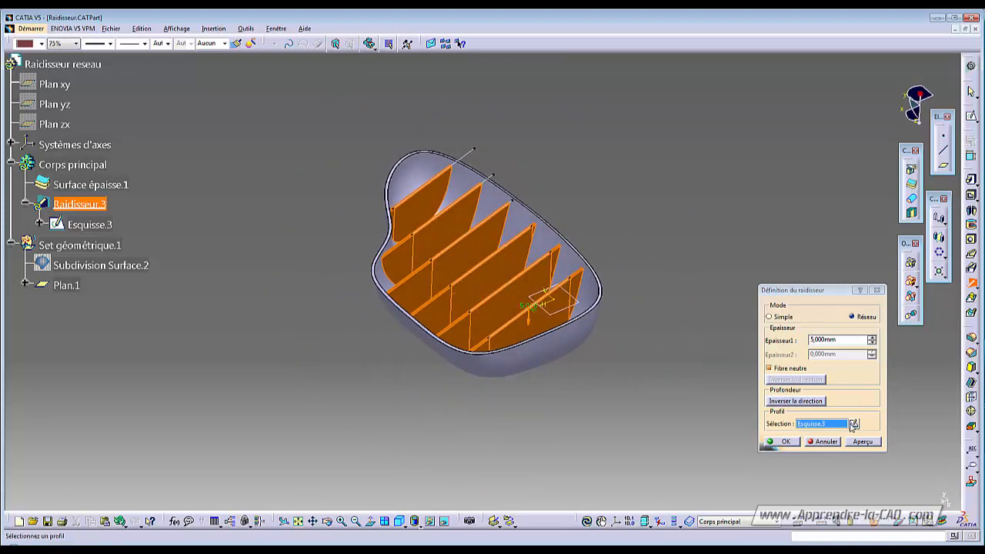
# Reopen the stiffener's profile sketch, delete all the parallel lines, and view the shell from its open side.
pyautogui.click(853, 424)
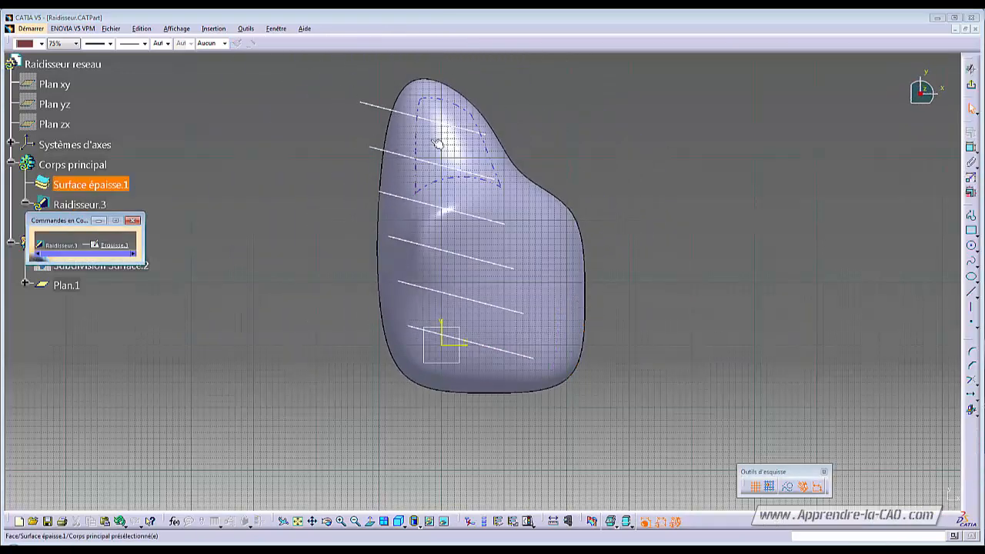
pyautogui.moveTo(324, 82)
pyautogui.mouseDown()
pyautogui.moveTo(576, 351)
pyautogui.moveTo(631, 392)
pyautogui.mouseUp()
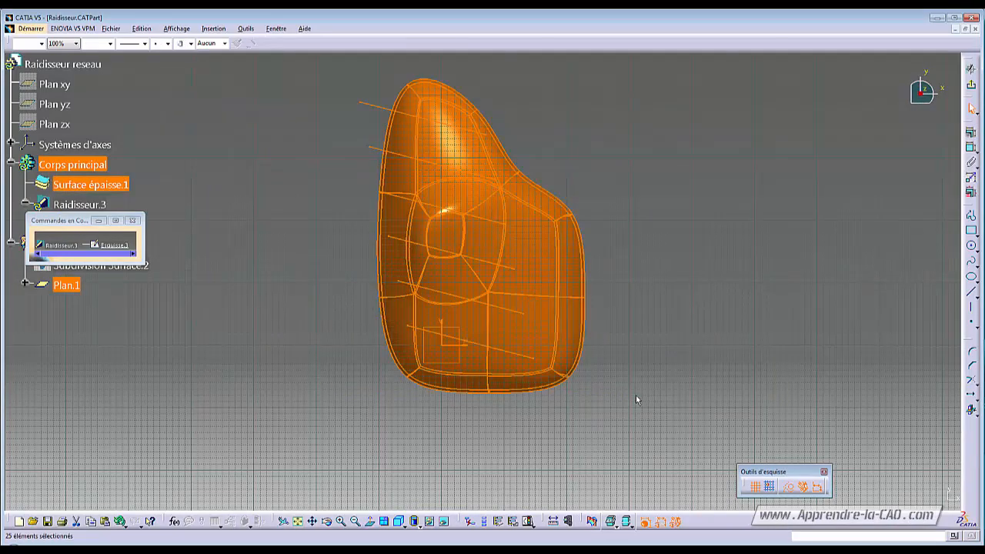
pyautogui.click(635, 400)
pyautogui.moveTo(634, 398); pyautogui.dragTo(312, 322, button='middle')
pyautogui.moveTo(466, 283); pyautogui.dragTo(500, 269, button='middle')
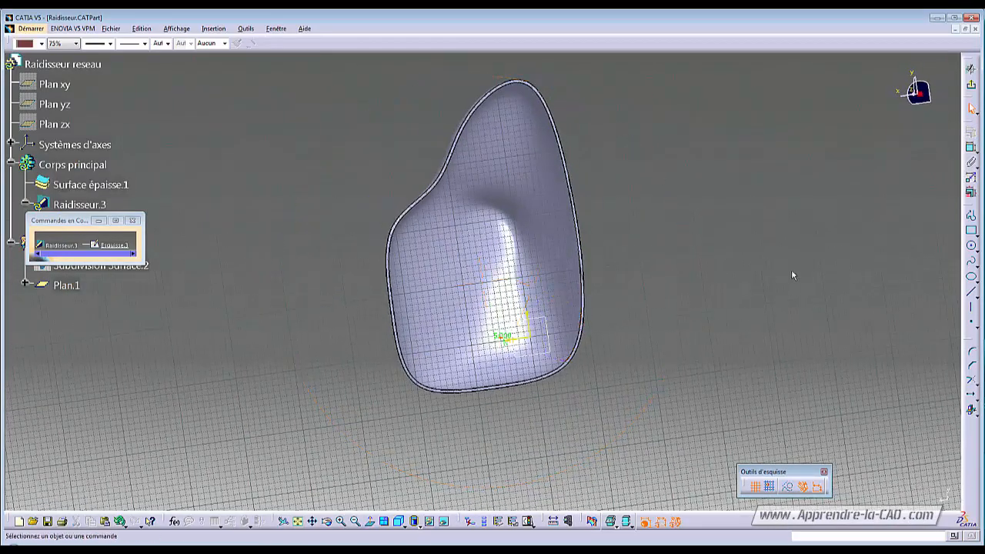
# Sketch two separate lines slanting in opposite directions in the shell's wide half, clear of each other and the walls, and preview the ribs.
pyautogui.click(971, 295)
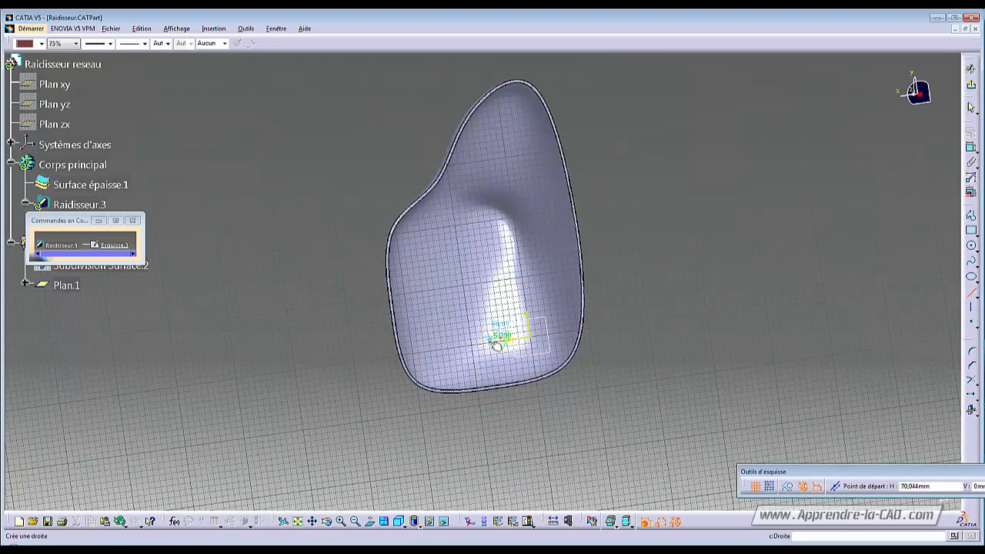
pyautogui.click(436, 335)
pyautogui.click(508, 283)
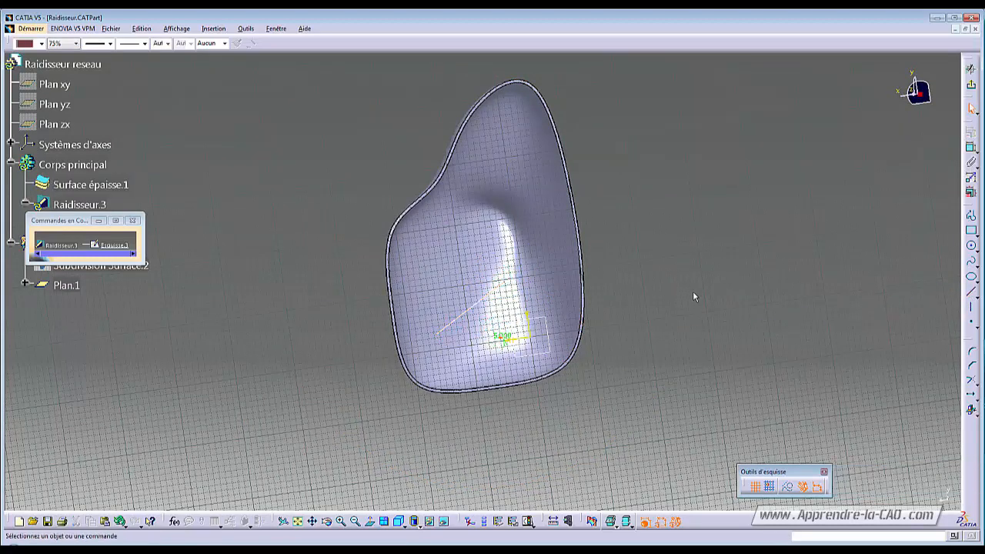
pyautogui.click(971, 295)
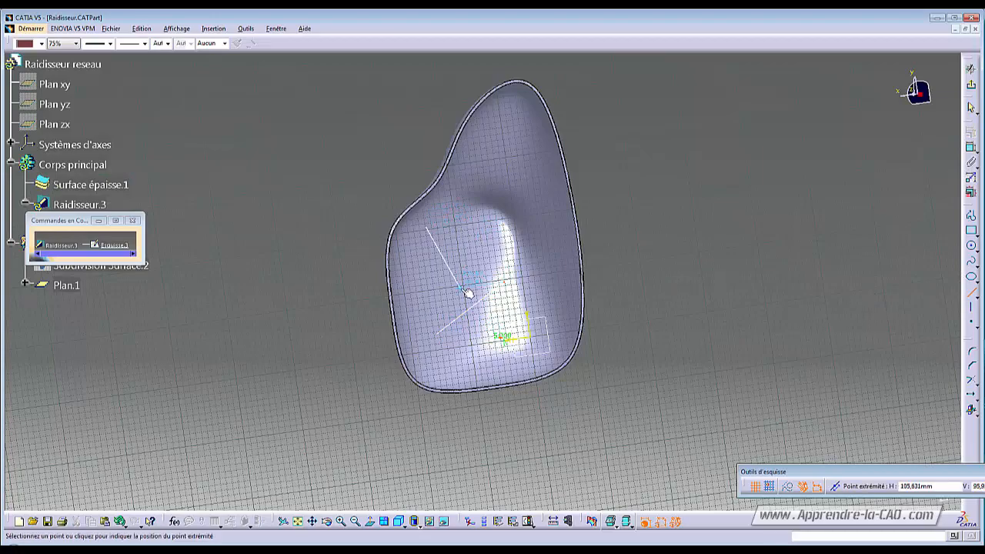
pyautogui.press('Escape')
pyautogui.moveTo(511, 343)
pyautogui.mouseDown(button='middle')
pyautogui.moveTo(478, 277)
pyautogui.moveTo(443, 258)
pyautogui.mouseUp(button='middle')
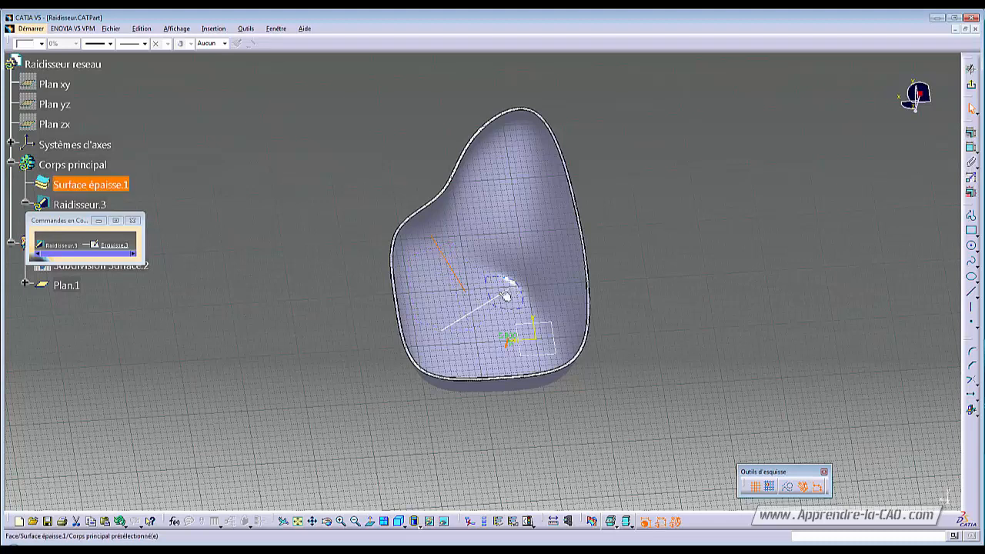
pyautogui.click(487, 306)
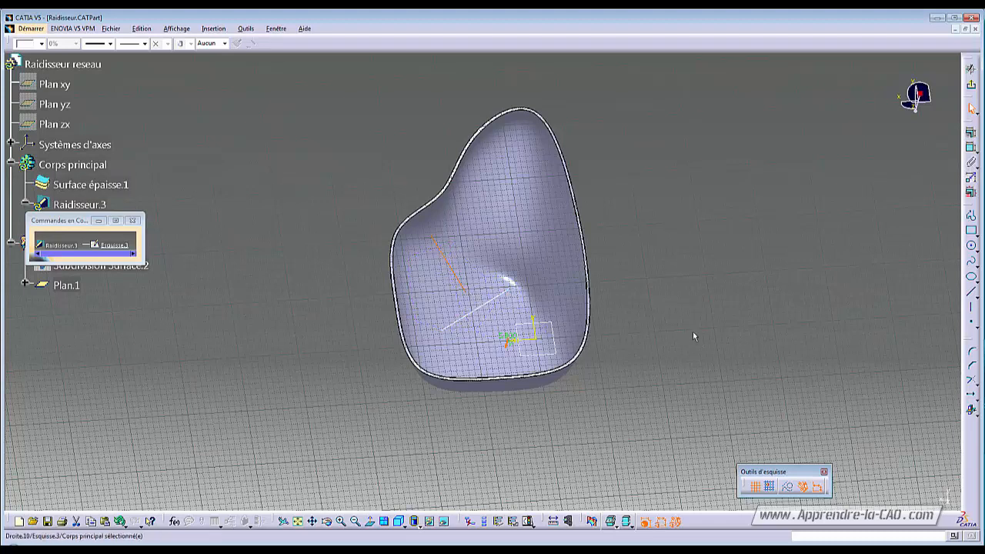
pyautogui.click(500, 334)
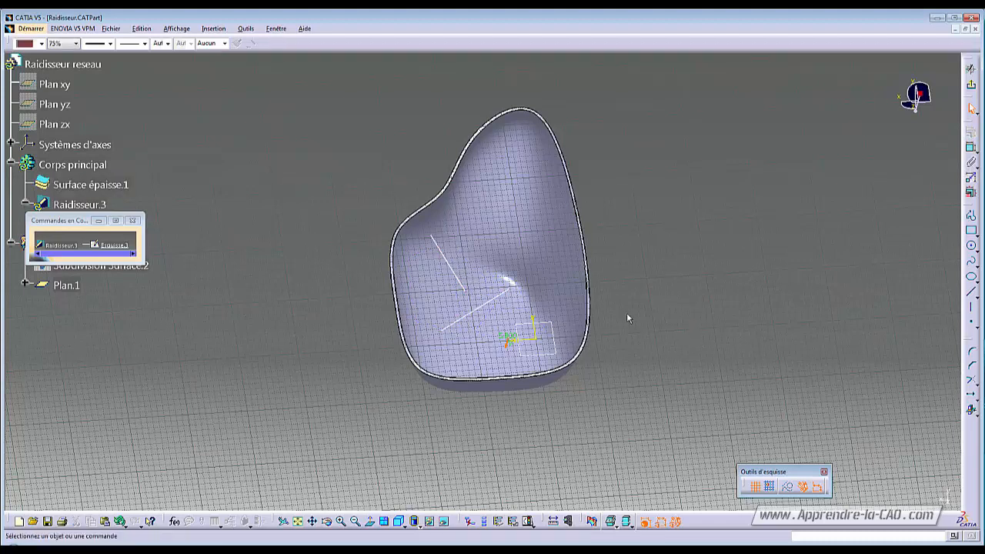
pyautogui.click(970, 86)
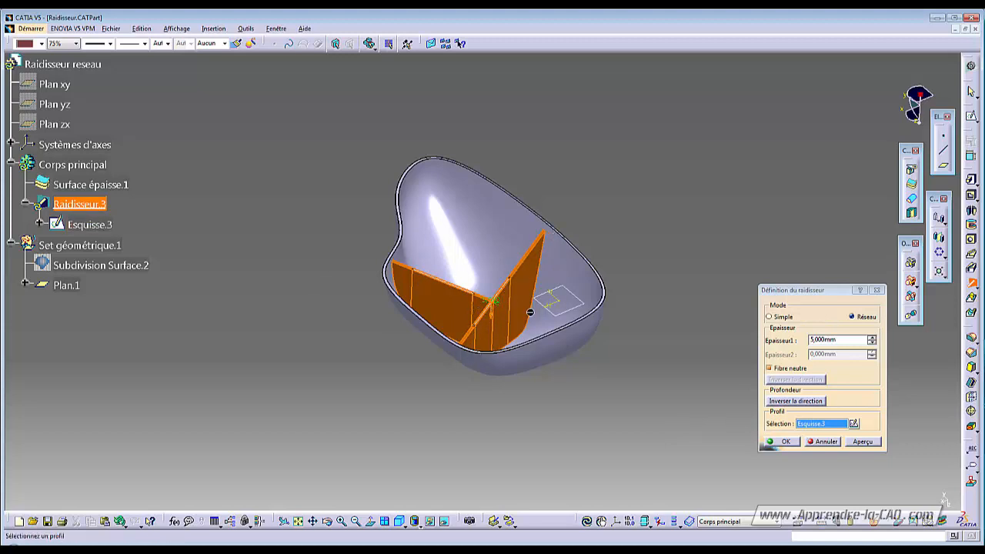
pyautogui.moveTo(530, 312); pyautogui.dragTo(471, 327, button='middle')
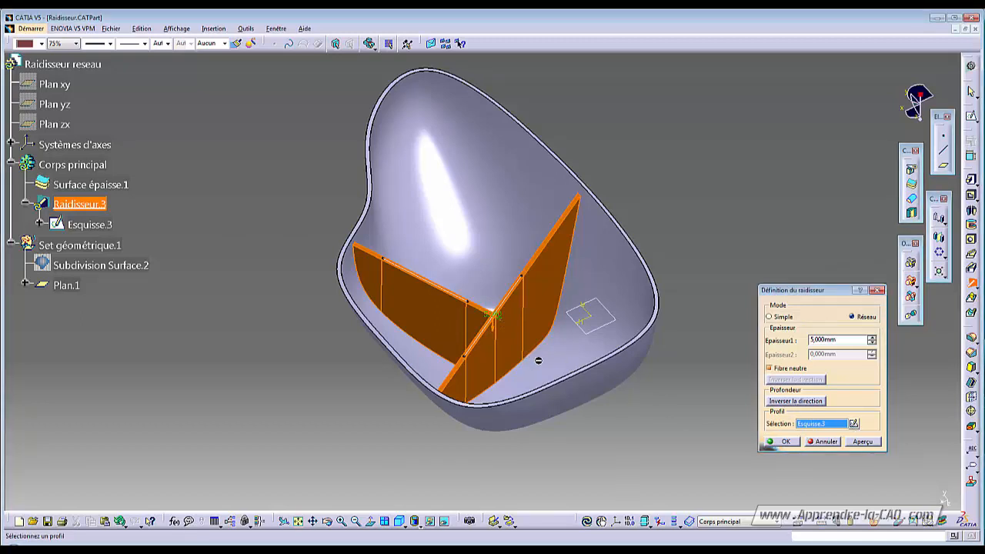
# Reopen the profile sketch, move the shorter line's inner end toward the middle of the shell without touching the other line, and preview the ribs.
pyautogui.click(854, 424)
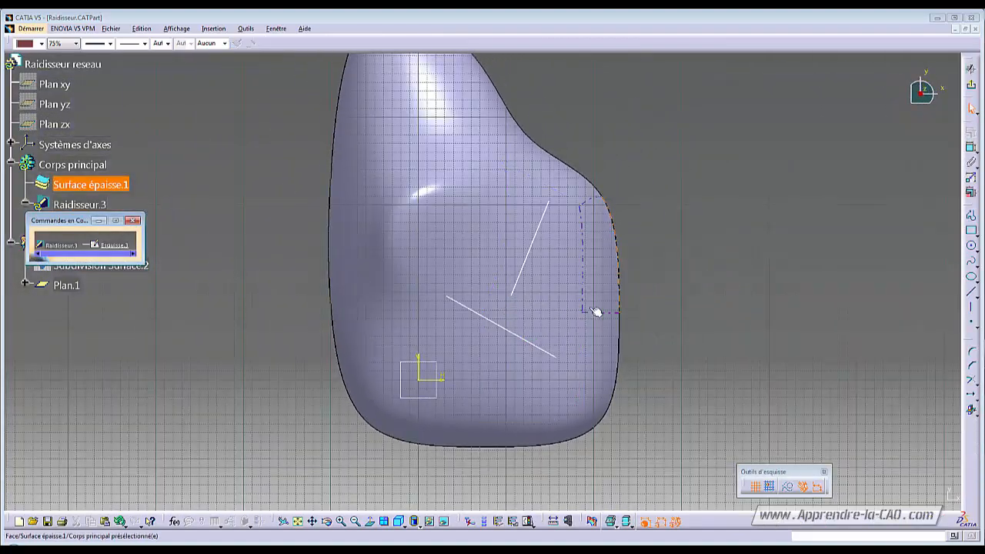
pyautogui.moveTo(596, 311)
pyautogui.mouseDown(button='middle')
pyautogui.moveTo(455, 321)
pyautogui.moveTo(387, 292)
pyautogui.moveTo(495, 331)
pyautogui.moveTo(441, 365)
pyautogui.mouseUp(button='middle')
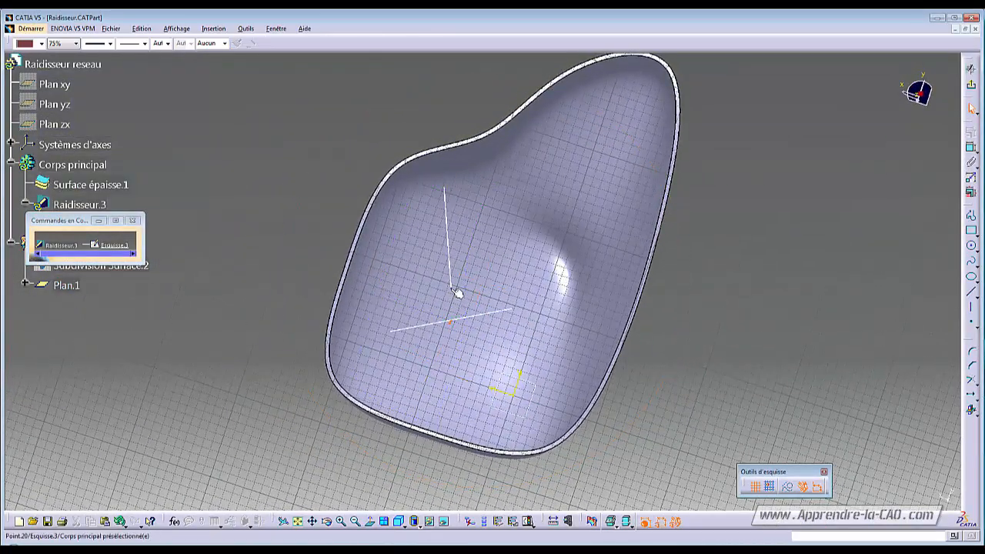
pyautogui.moveTo(455, 290); pyautogui.dragTo(532, 281)
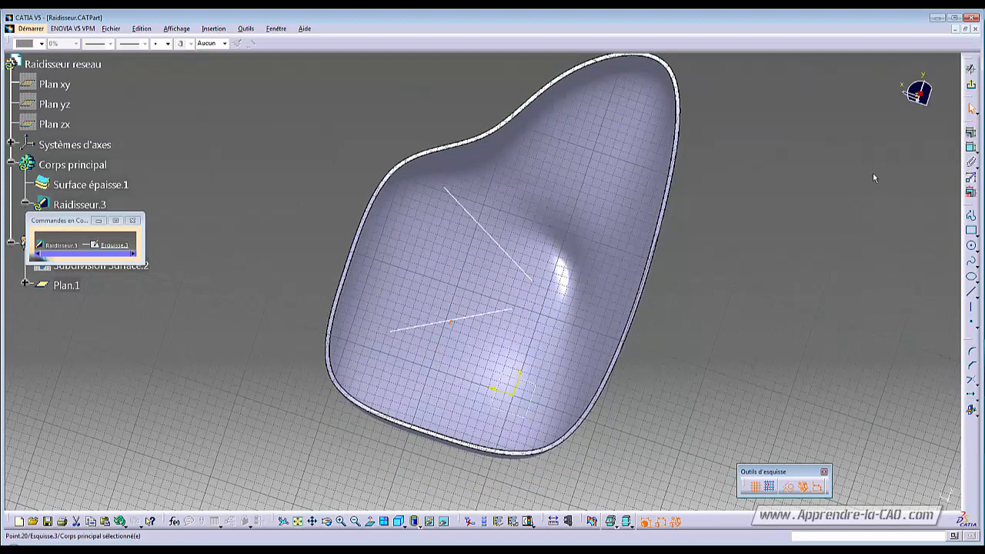
pyautogui.click(972, 88)
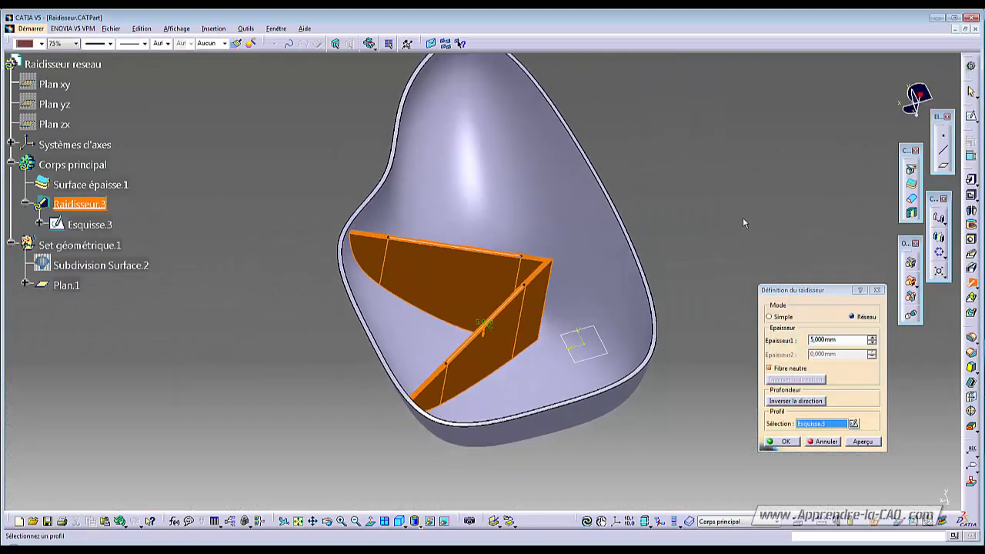
pyautogui.moveTo(492, 317)
pyautogui.mouseDown(button='middle')
pyautogui.moveTo(457, 363)
pyautogui.moveTo(485, 329)
pyautogui.mouseUp(button='middle')
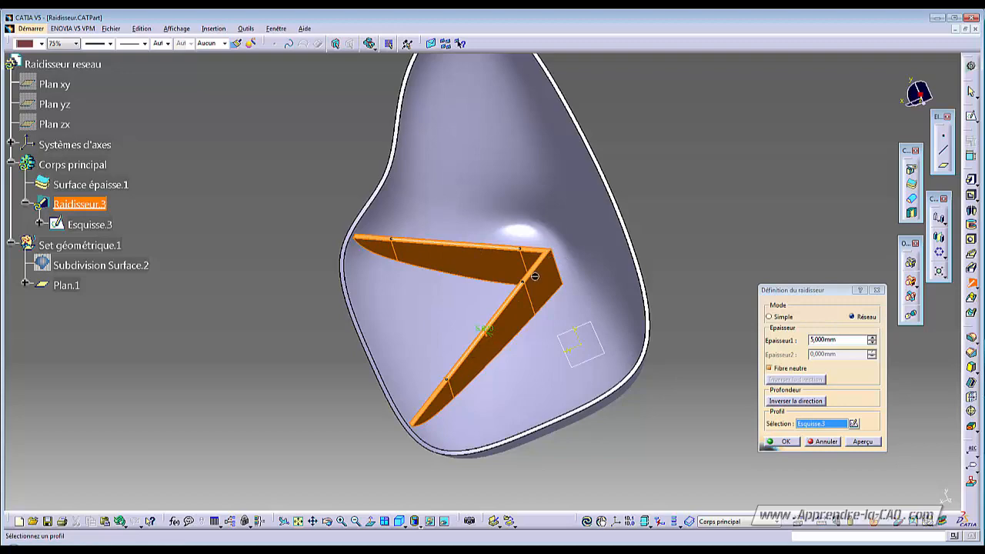
pyautogui.moveTo(535, 276); pyautogui.dragTo(547, 283, button='middle')
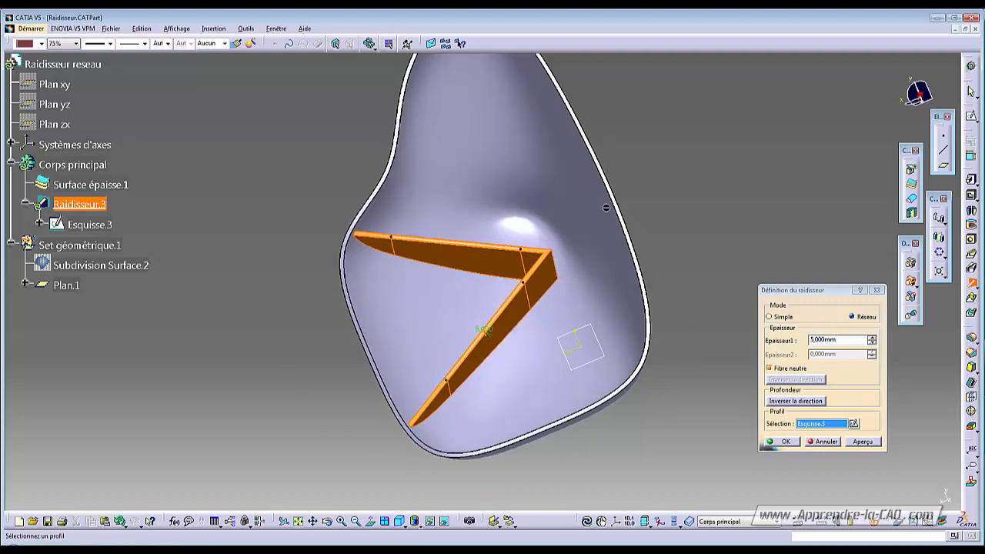
pyautogui.moveTo(532, 311); pyautogui.dragTo(465, 294, button='middle')
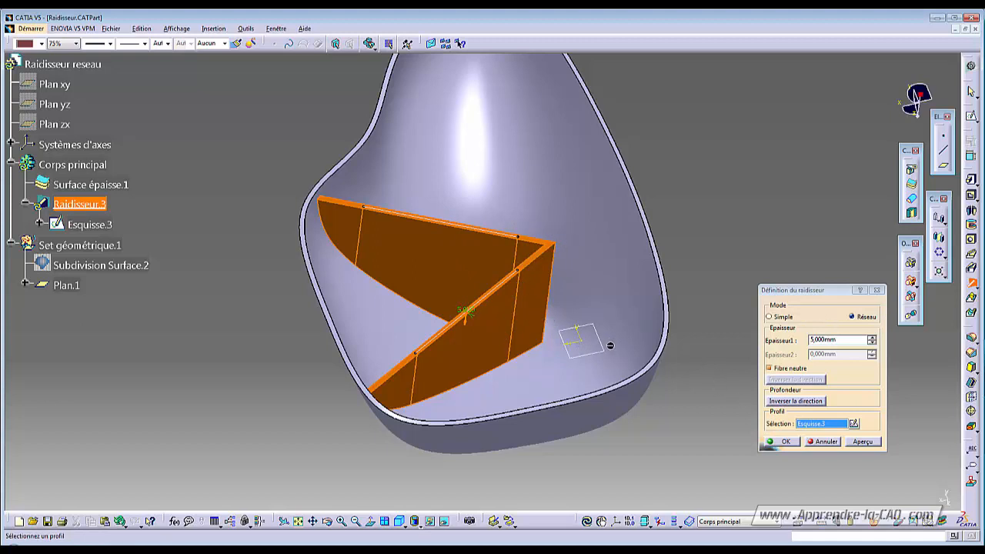
# Reopen the profile sketch, move the same line's inner end toward the sketch origin so the two lines cross, and preview the ribs.
pyautogui.click(854, 424)
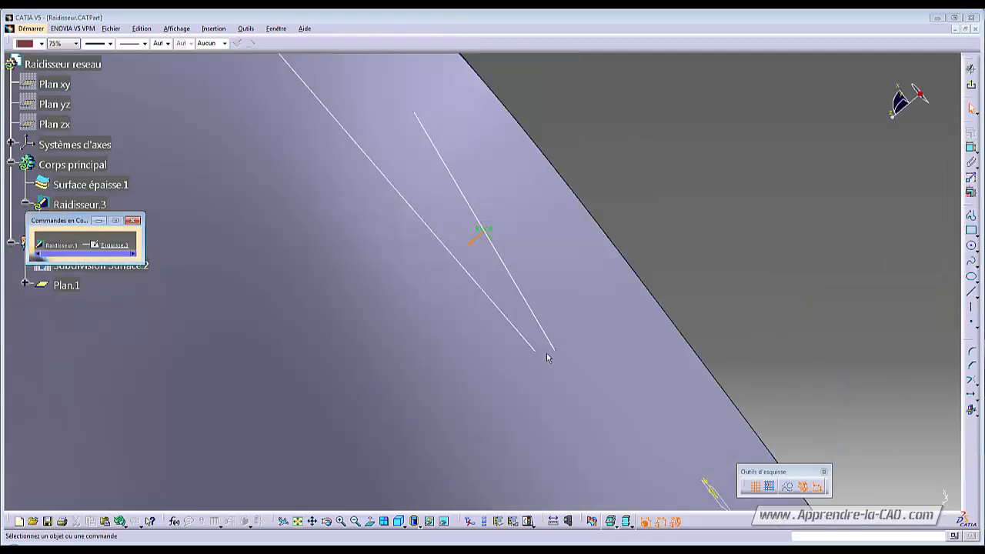
pyautogui.moveTo(393, 277); pyautogui.dragTo(546, 294, button='middle')
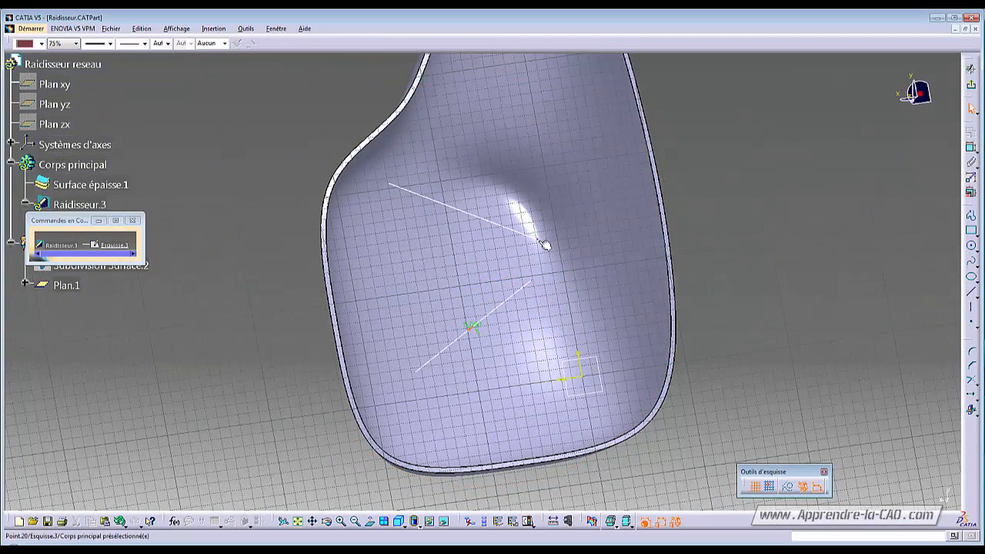
pyautogui.click(531, 356)
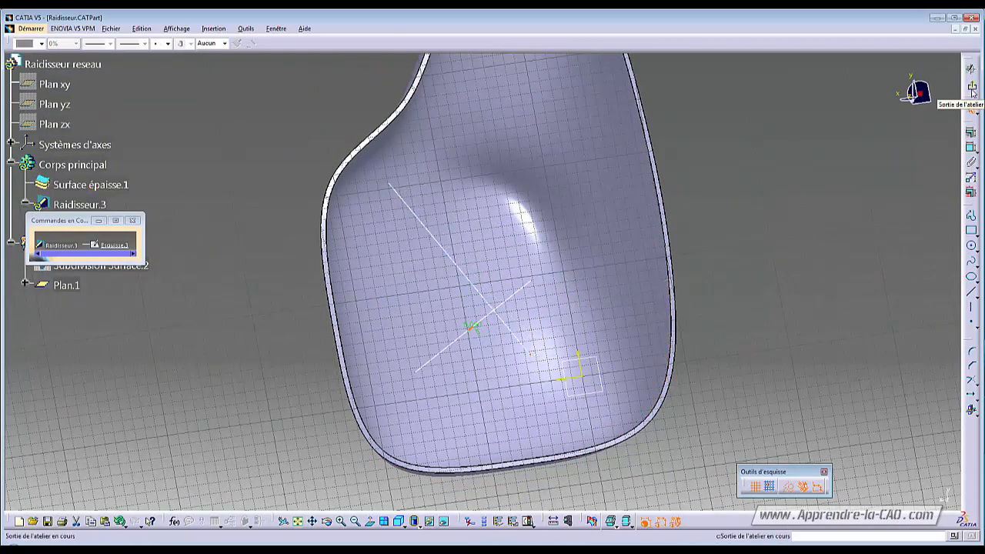
pyautogui.click(971, 108)
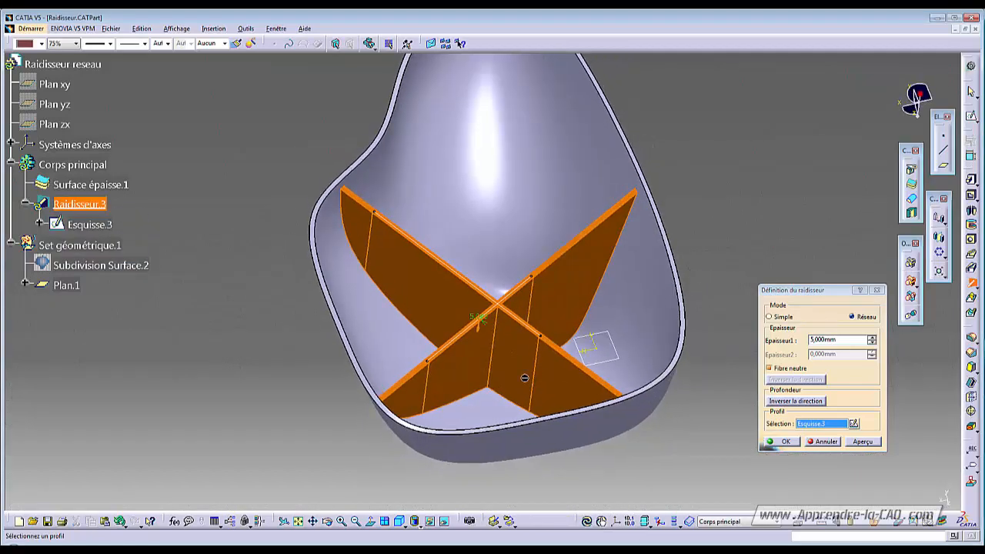
pyautogui.moveTo(525, 378); pyautogui.dragTo(485, 362, button='middle')
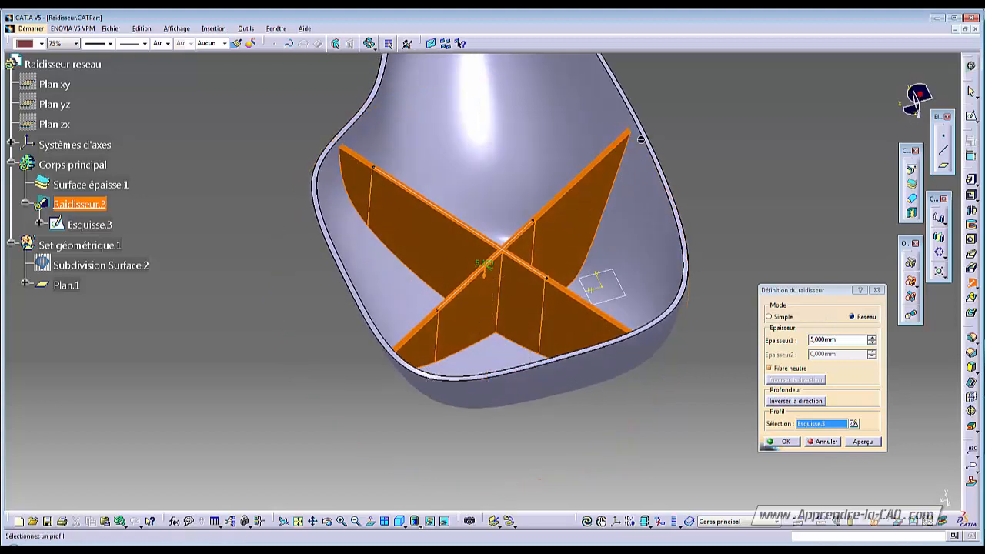
pyautogui.moveTo(530, 316); pyautogui.dragTo(542, 365, button='middle')
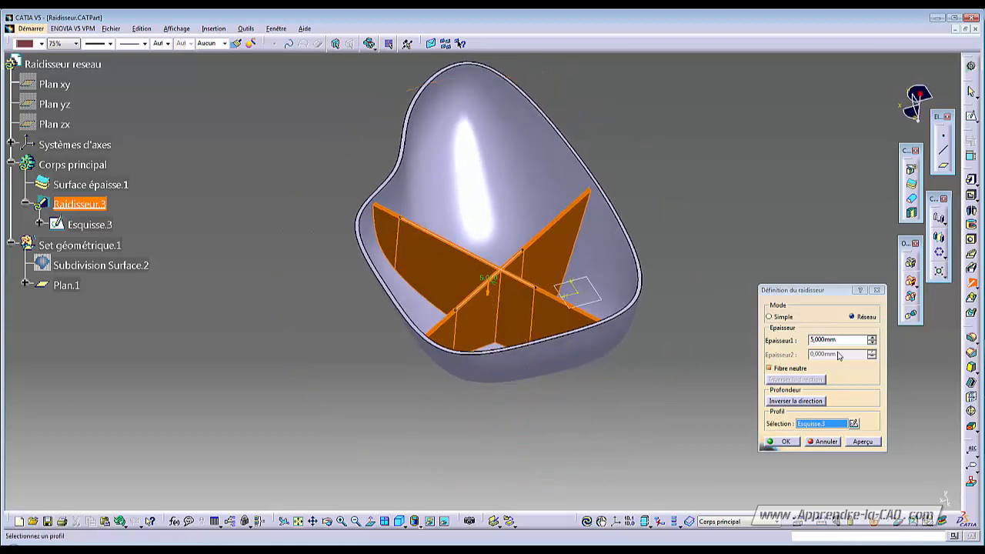
# Try larger rib thicknesses up to 15 mm in the stiffener definition and restore 5 mm.
pyautogui.click(872, 338)
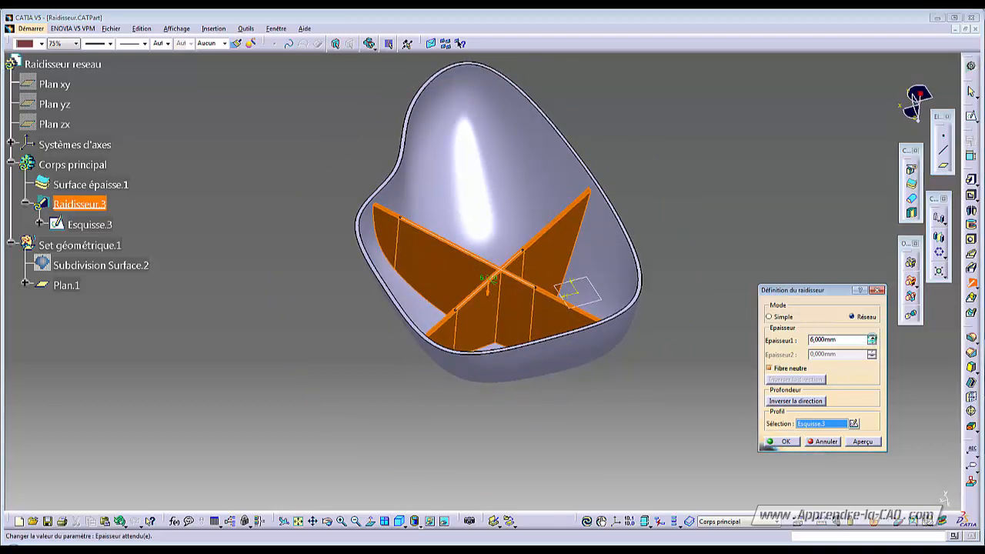
pyautogui.click(872, 338)
pyautogui.click(872, 338)
pyautogui.click(872, 338)
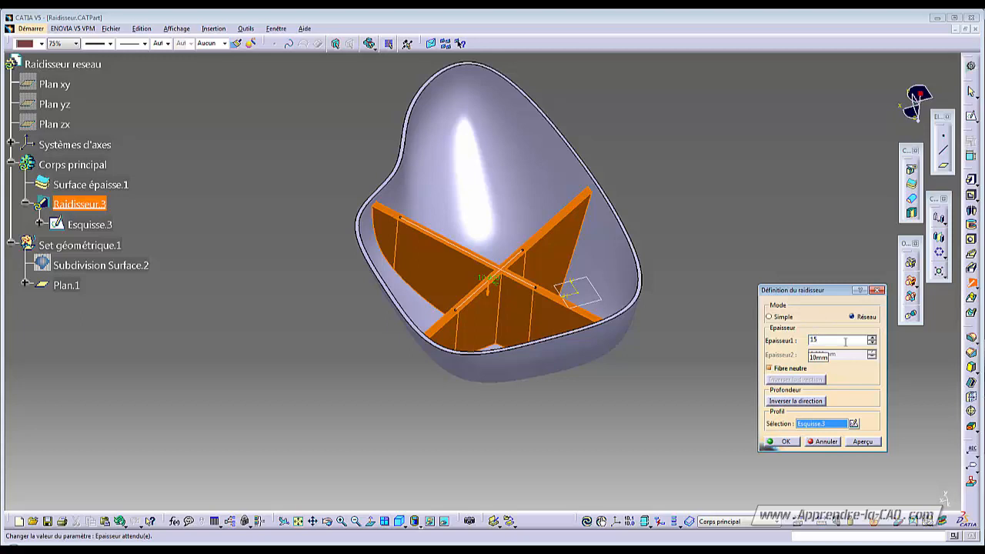
pyautogui.click(822, 425)
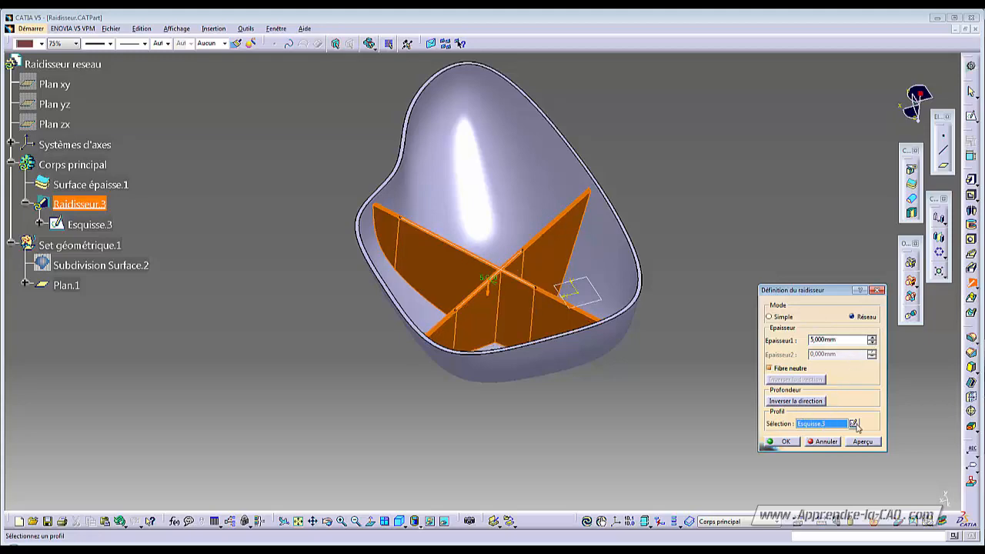
# Reopen the stiffener's profile sketch, delete both crossing lines, and view the shell from its open side.
pyautogui.click(855, 424)
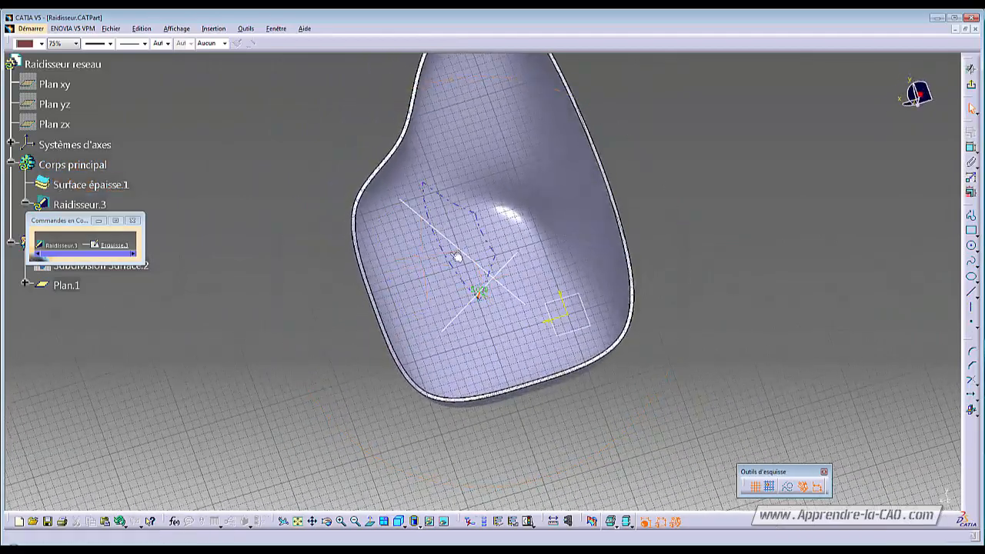
pyautogui.moveTo(564, 310); pyautogui.dragTo(533, 308, button='middle')
pyautogui.click(508, 274)
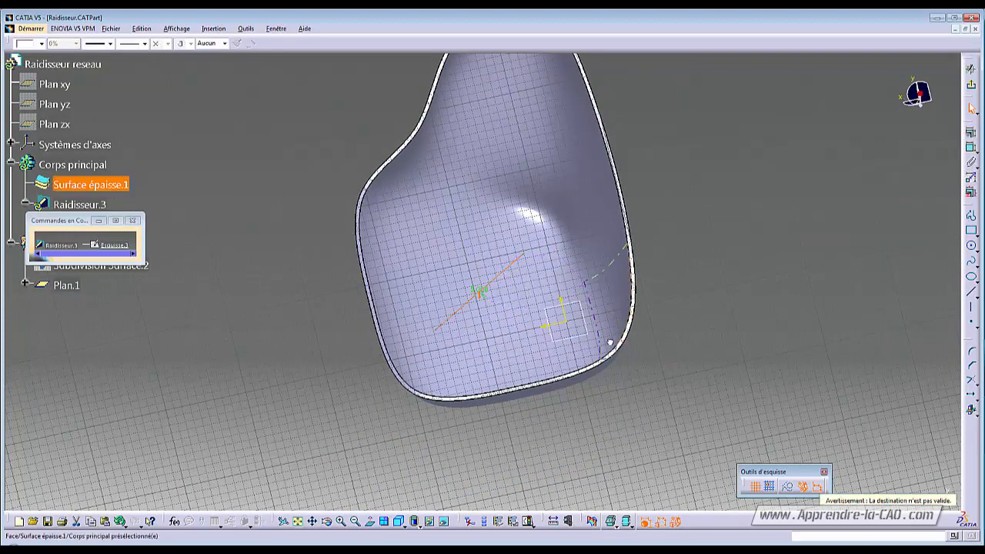
pyautogui.click(777, 450)
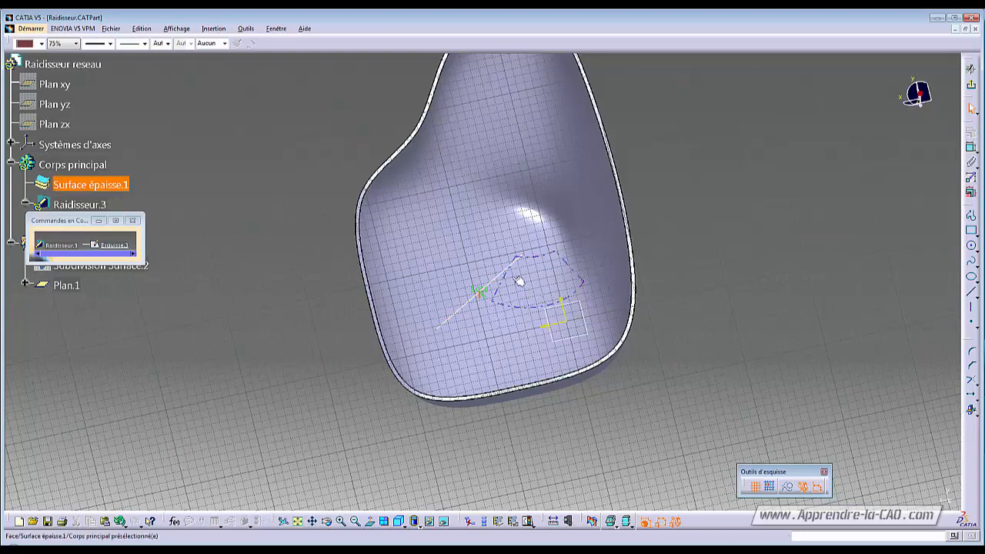
pyautogui.moveTo(510, 278); pyautogui.dragTo(699, 302, button='middle')
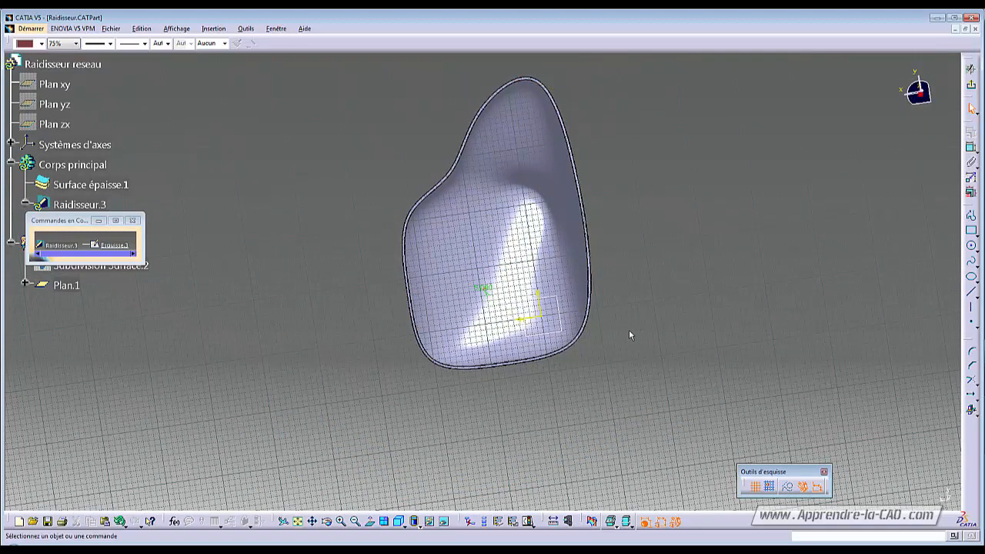
# Sketch one long slanted line across the corner of the shell's wide end near the sketch origin, with both ends beyond the outer walls.
pyautogui.click(970, 291)
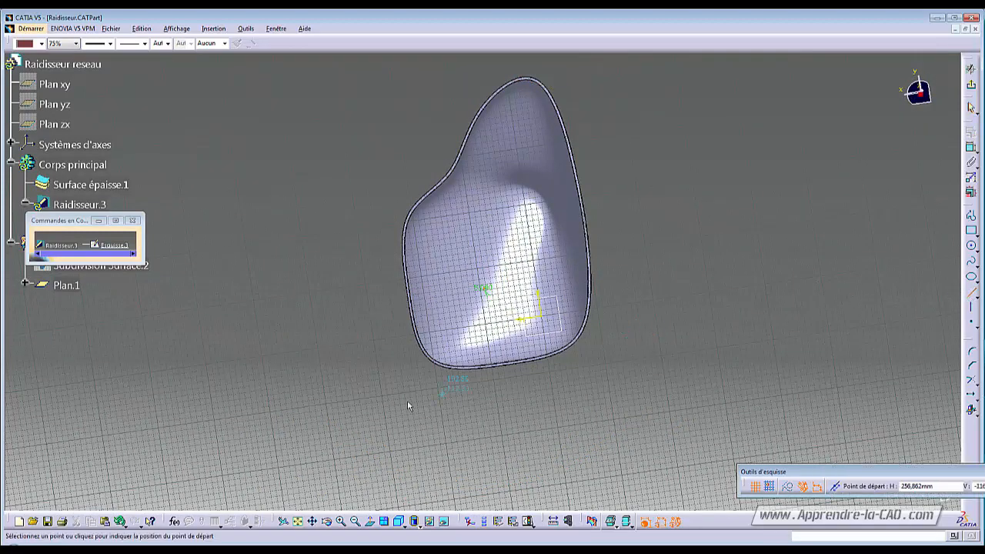
pyautogui.click(467, 400)
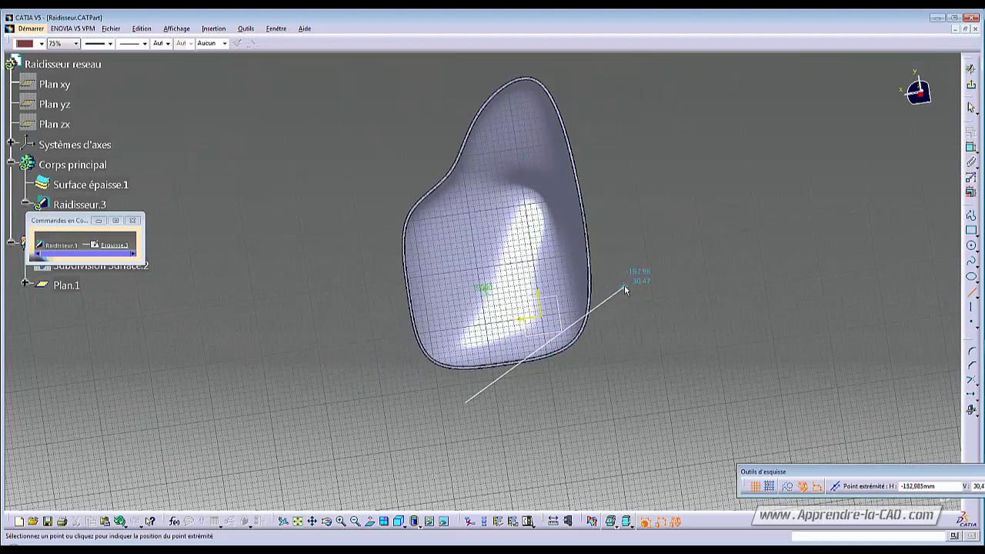
pyautogui.click(627, 284)
pyautogui.click(647, 368)
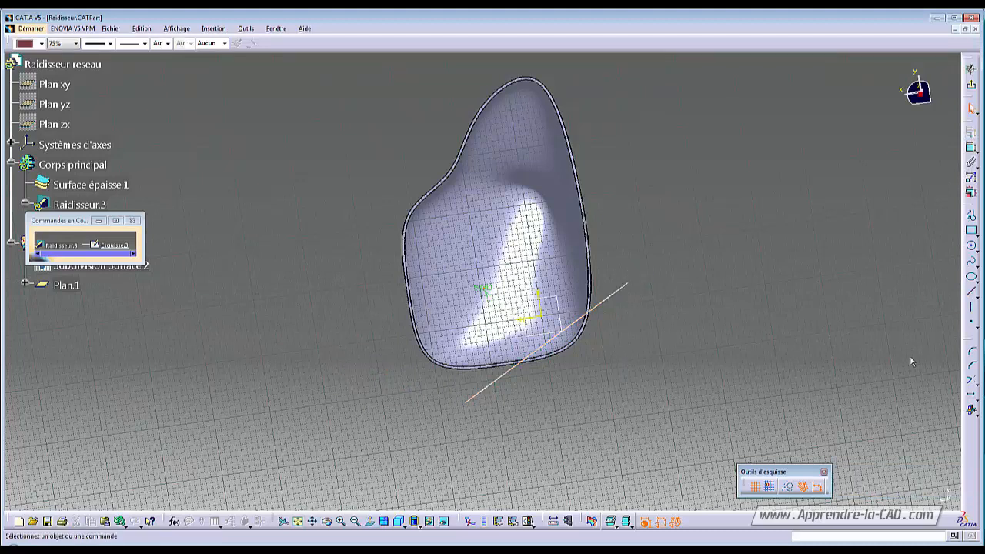
# Duplicate the long slanted line by translation with 5 copies about 79 mm apart toward the shell's narrow end.
pyautogui.click(971, 394)
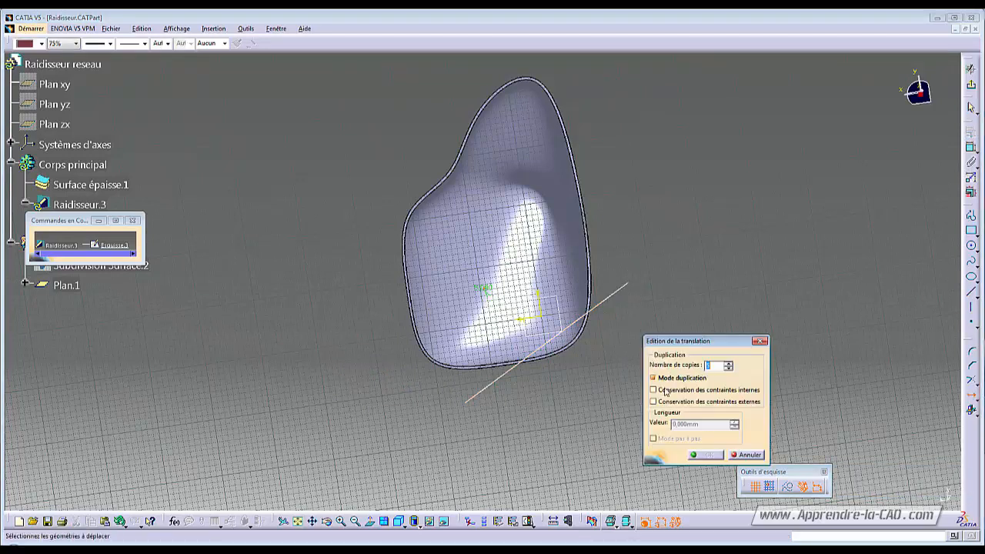
pyautogui.click(573, 326)
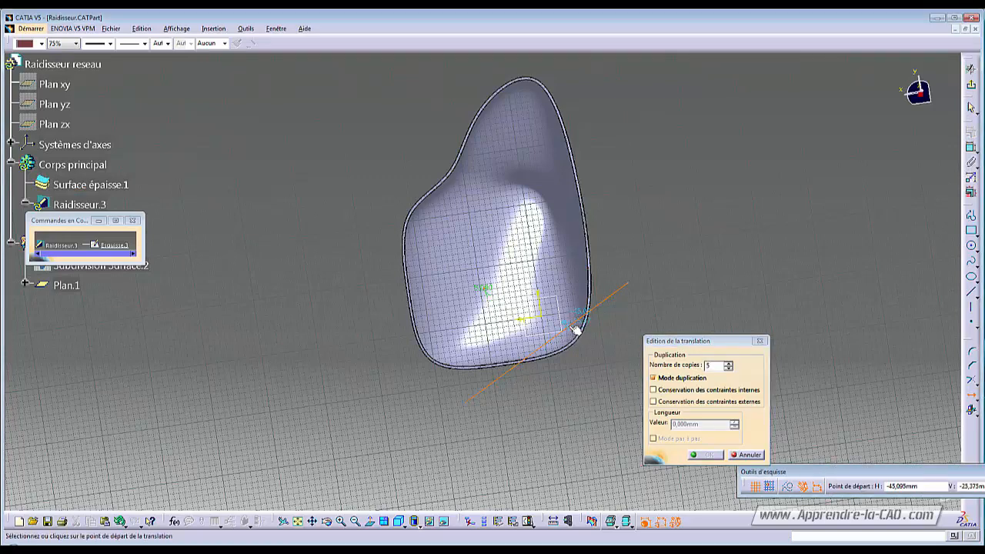
pyautogui.click(571, 326)
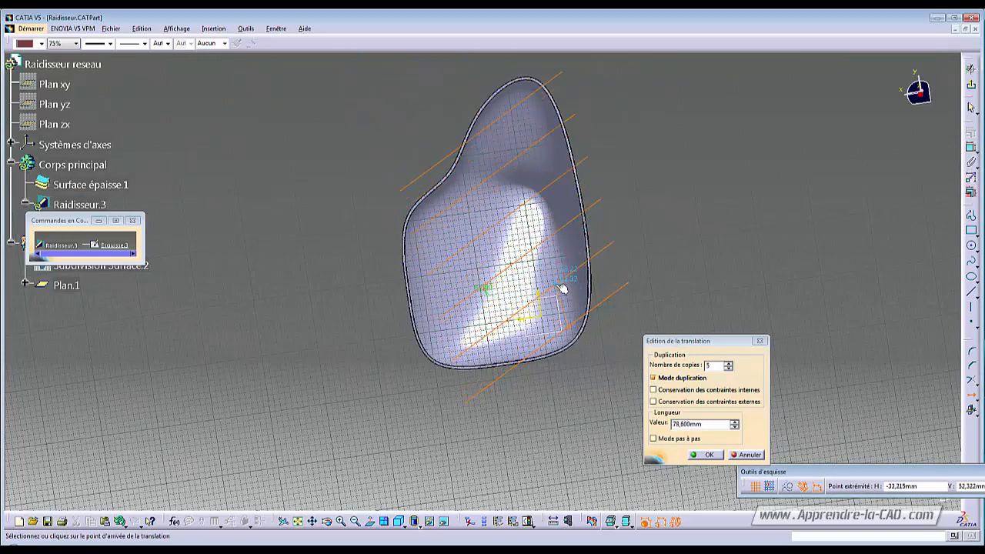
pyautogui.click(556, 285)
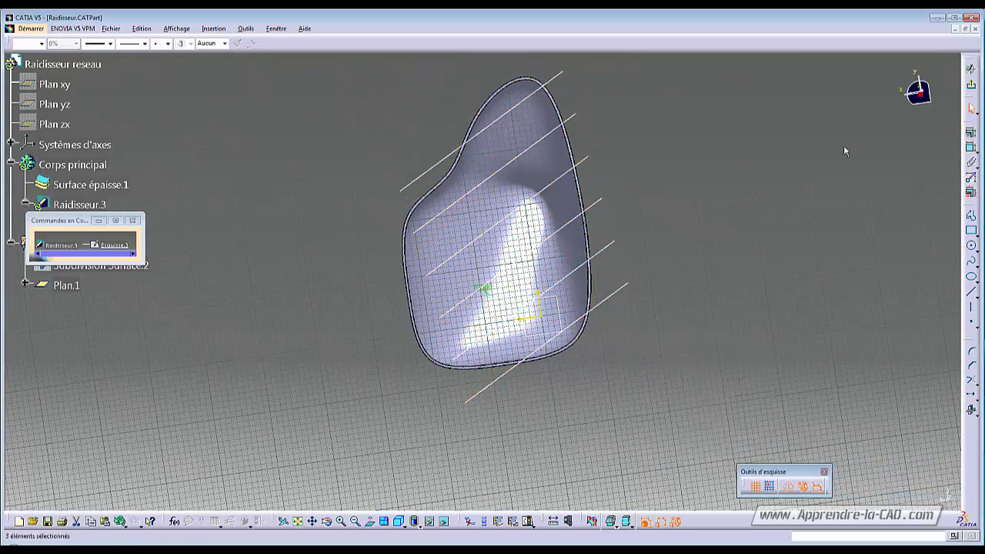
# Exit the profile sketch to build ribs along the parallel slanted lines, and reopen the sketch from the stiffener definition.
pyautogui.click(971, 88)
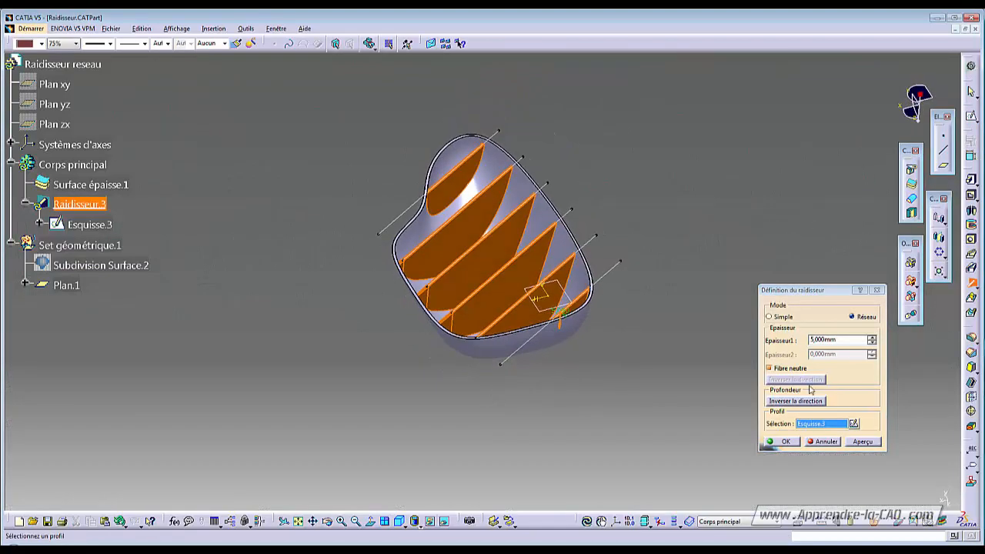
pyautogui.click(854, 424)
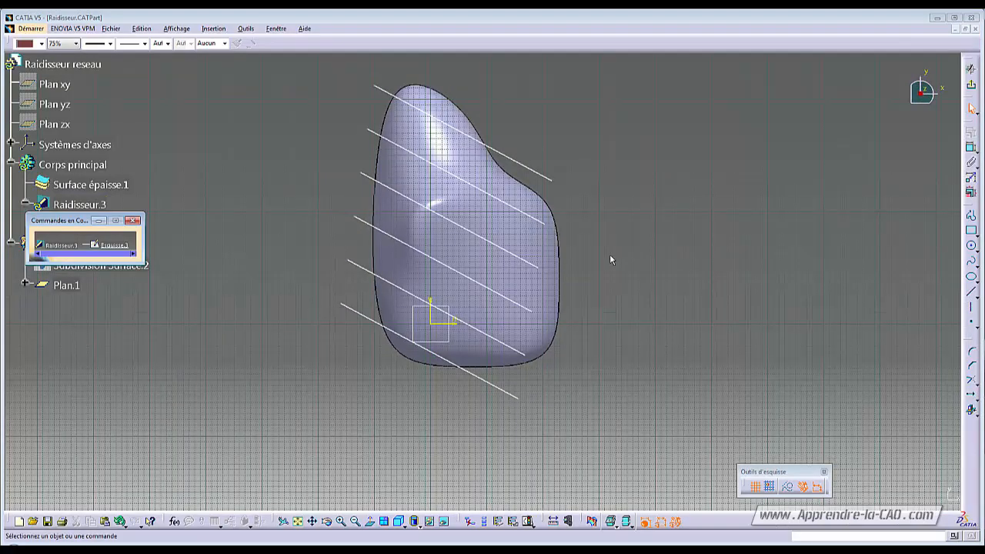
pyautogui.moveTo(378, 242)
pyautogui.mouseDown(button='middle')
pyautogui.moveTo(354, 295)
pyautogui.moveTo(455, 242)
pyautogui.moveTo(361, 310)
pyautogui.moveTo(628, 342)
pyautogui.mouseUp(button='middle')
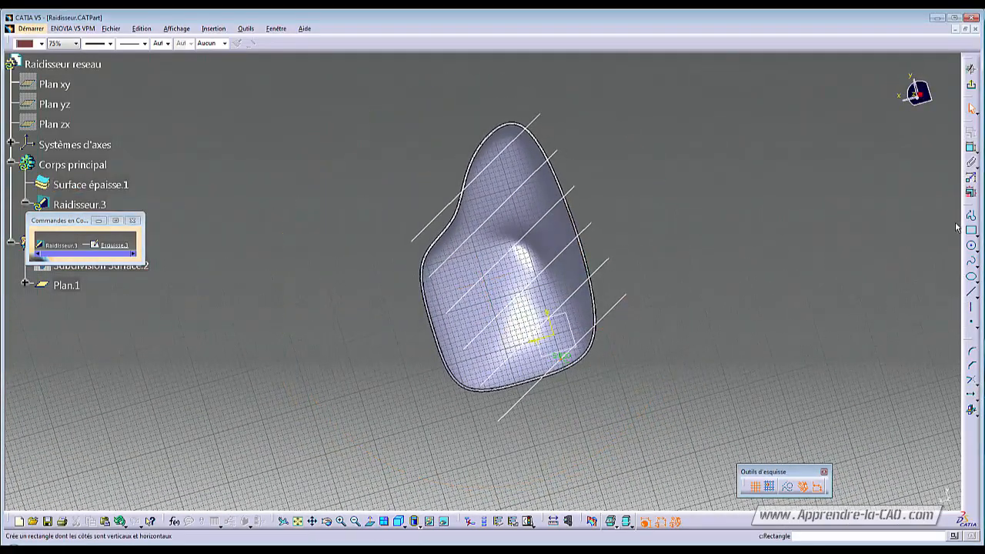
# Try rebuilding the stiffener with a lengthwise spline crossing the slanted lines, both its ends beyond the shell's outer walls.
pyautogui.click(971, 262)
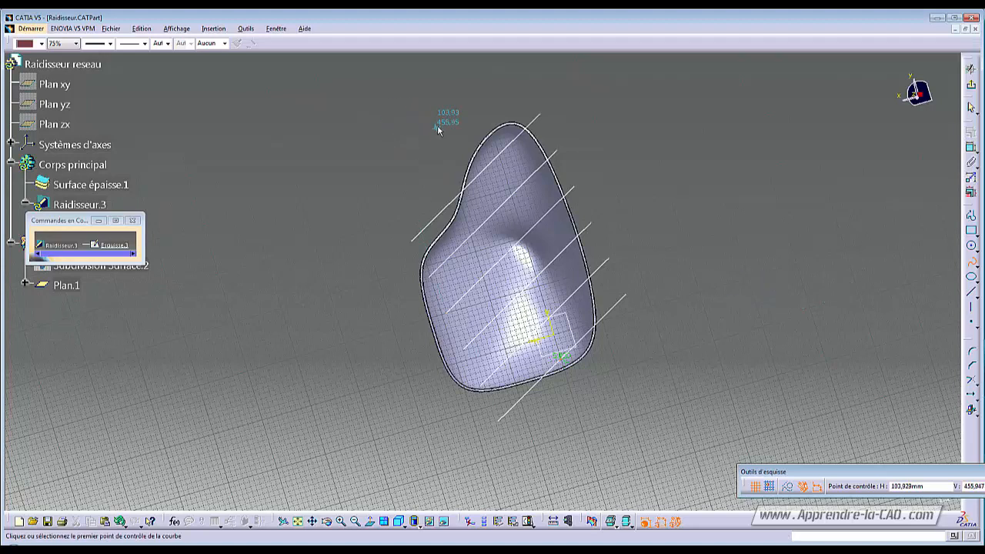
pyautogui.click(438, 125)
pyautogui.click(510, 170)
pyautogui.click(539, 254)
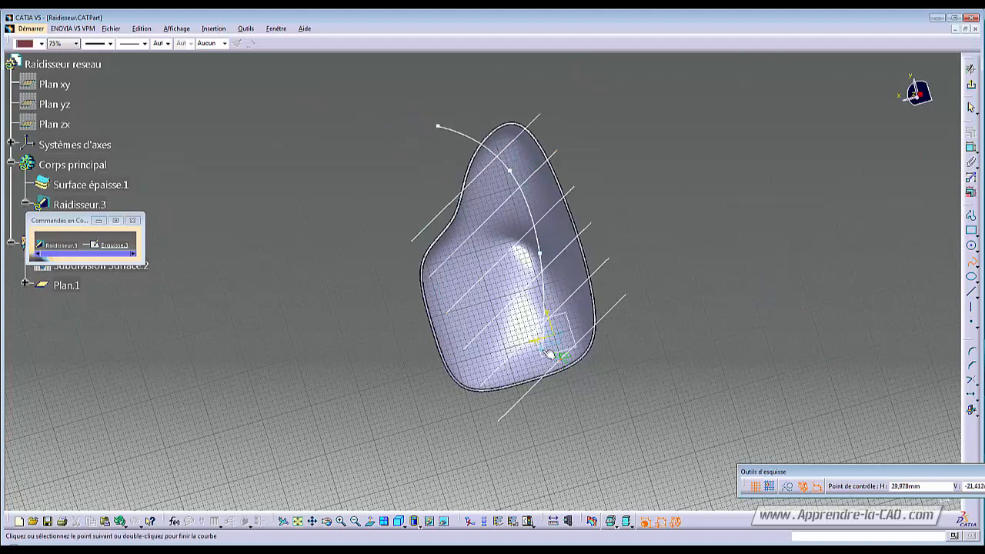
pyautogui.doubleClick(590, 386)
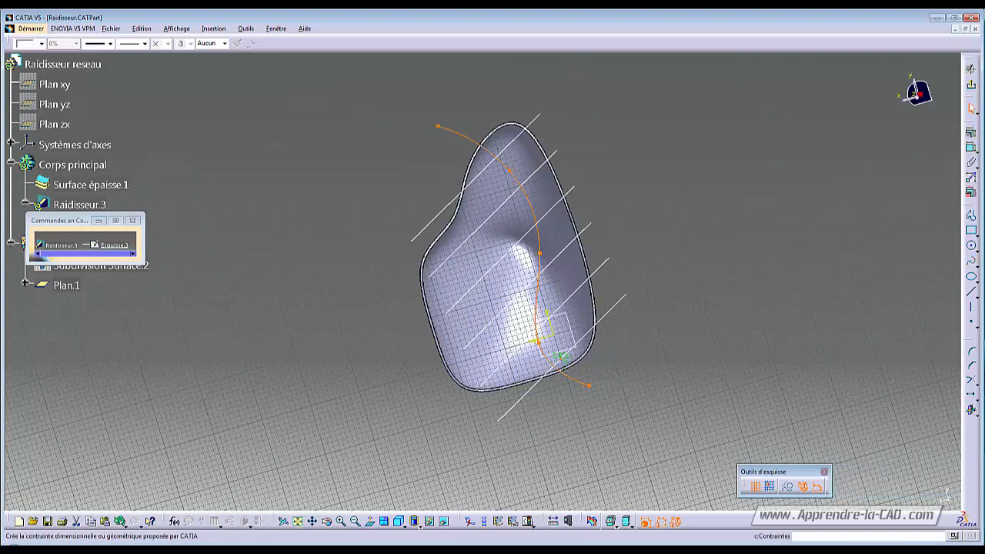
pyautogui.click(971, 85)
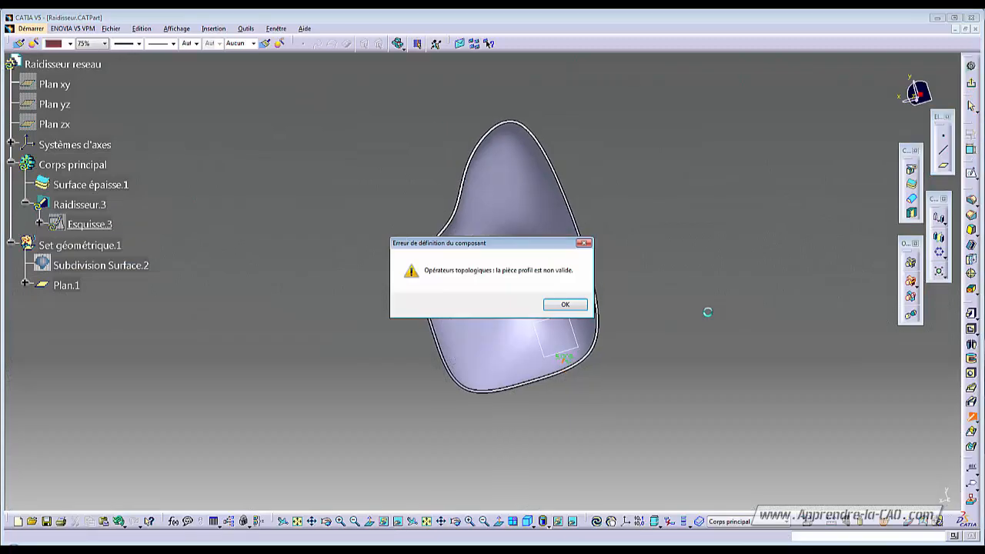
pyautogui.click(573, 304)
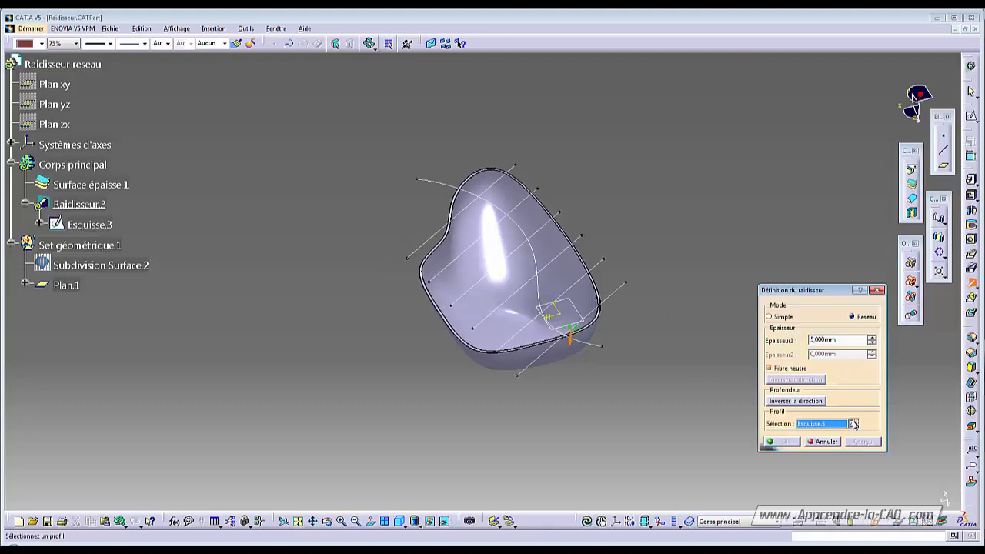
# Reopen the stiffener's profile sketch and delete the lengthwise spline, keeping the parallel slanted lines.
pyautogui.click(853, 424)
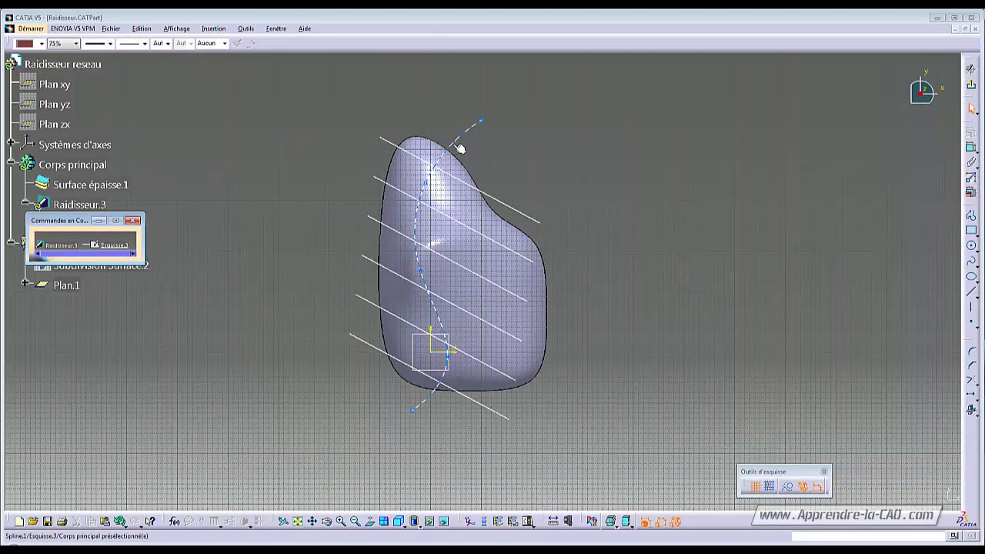
pyautogui.click(459, 148)
pyautogui.press('Delete')
pyautogui.moveTo(504, 200); pyautogui.dragTo(468, 314, button='middle')
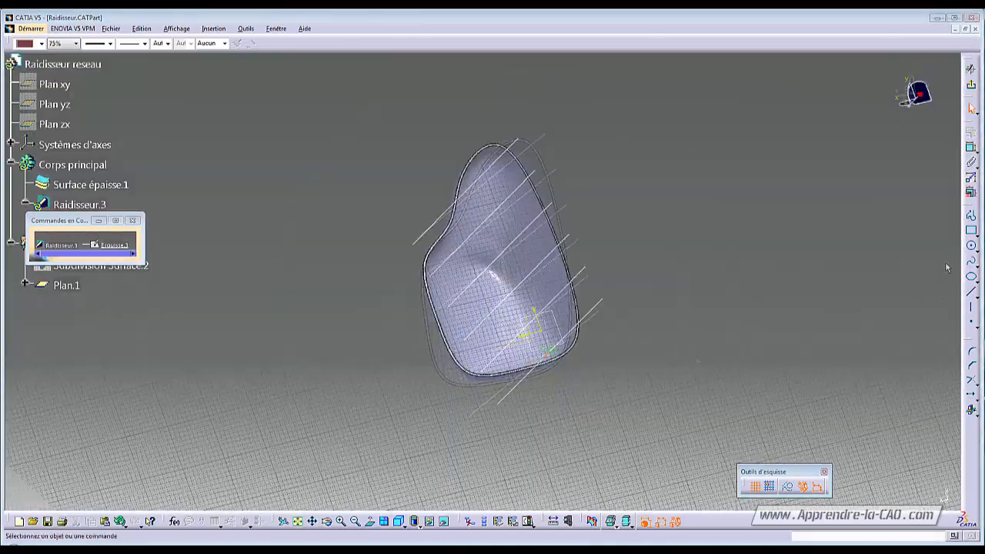
# Sketch a spline from outside the shell's narrow end to inside its wide end near the sketch origin, and exit the sketch.
pyautogui.click(972, 262)
pyautogui.click(451, 143)
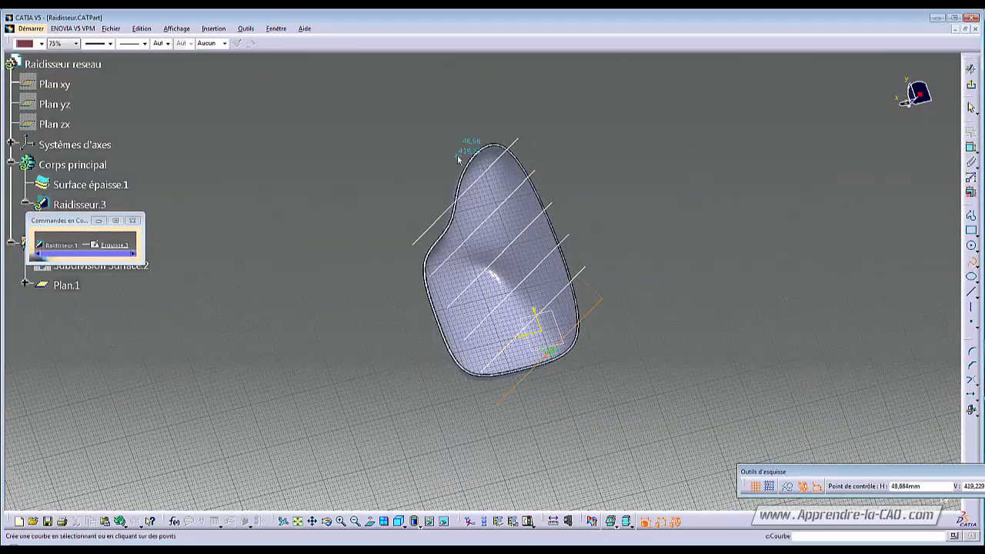
pyautogui.click(496, 194)
pyautogui.click(514, 264)
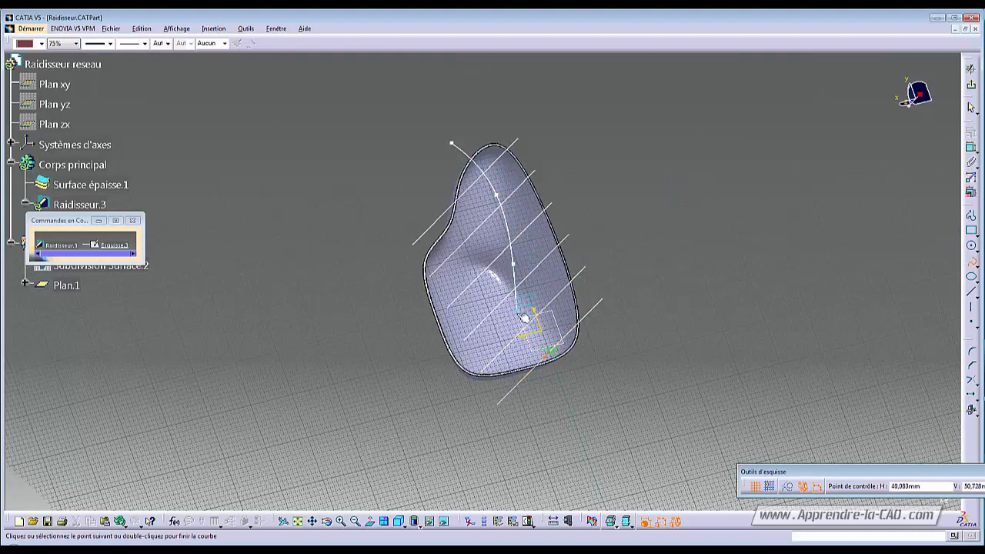
pyautogui.doubleClick(524, 349)
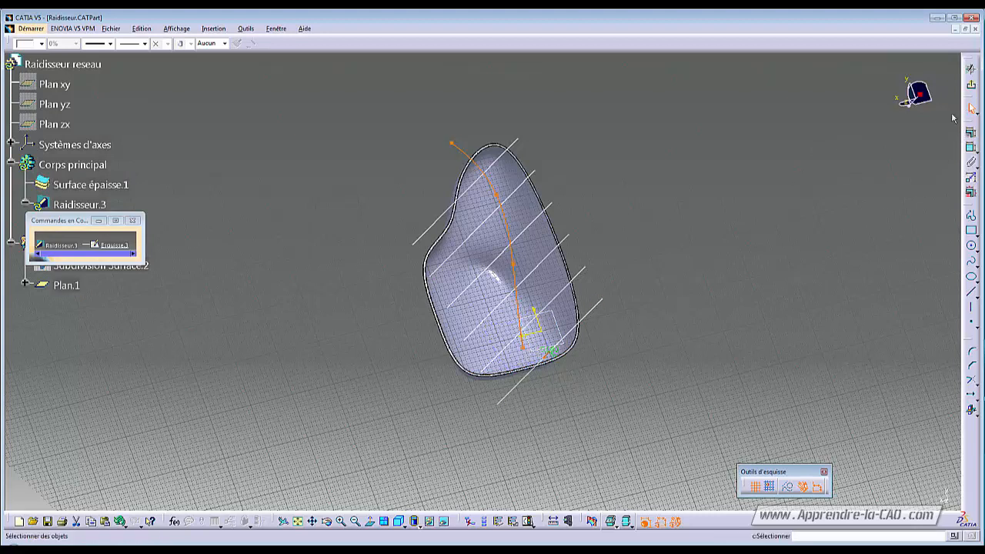
pyautogui.click(972, 85)
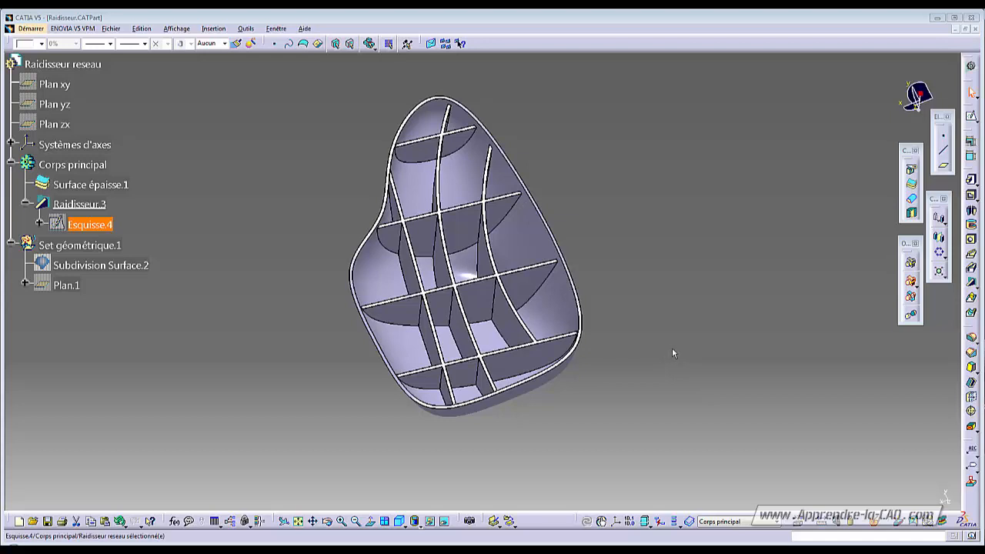
# Examine the network of crossing straight and curved ribs up close and from the shell's open side.
pyautogui.moveTo(499, 297); pyautogui.dragTo(474, 285, button='middle')
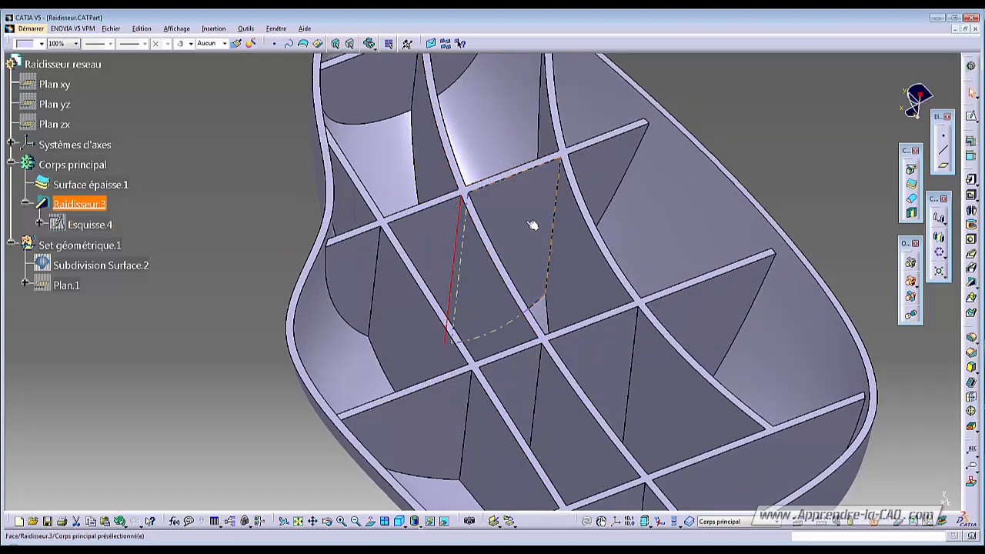
pyautogui.moveTo(532, 225); pyautogui.dragTo(439, 292, button='middle')
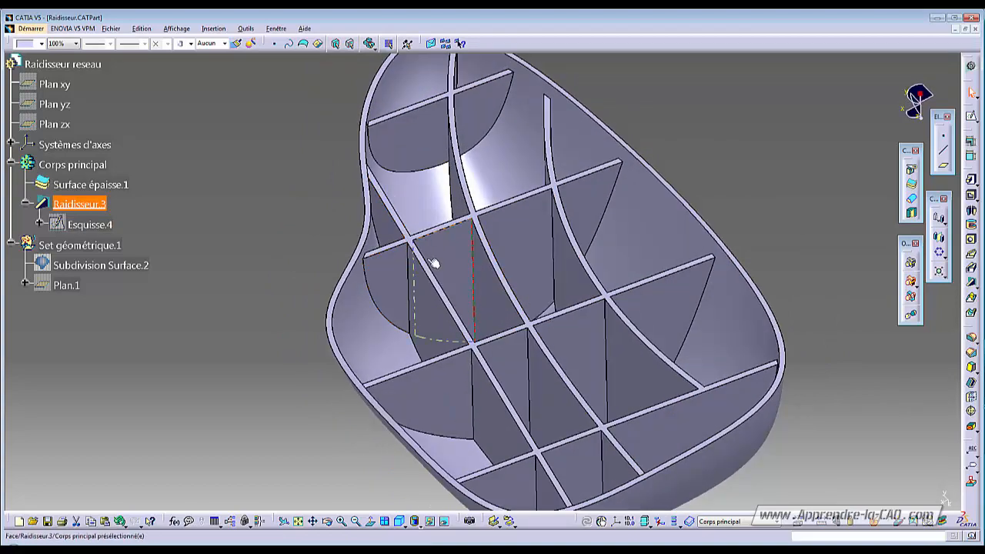
pyautogui.moveTo(522, 317); pyautogui.dragTo(524, 369, button='middle')
pyautogui.click(699, 214)
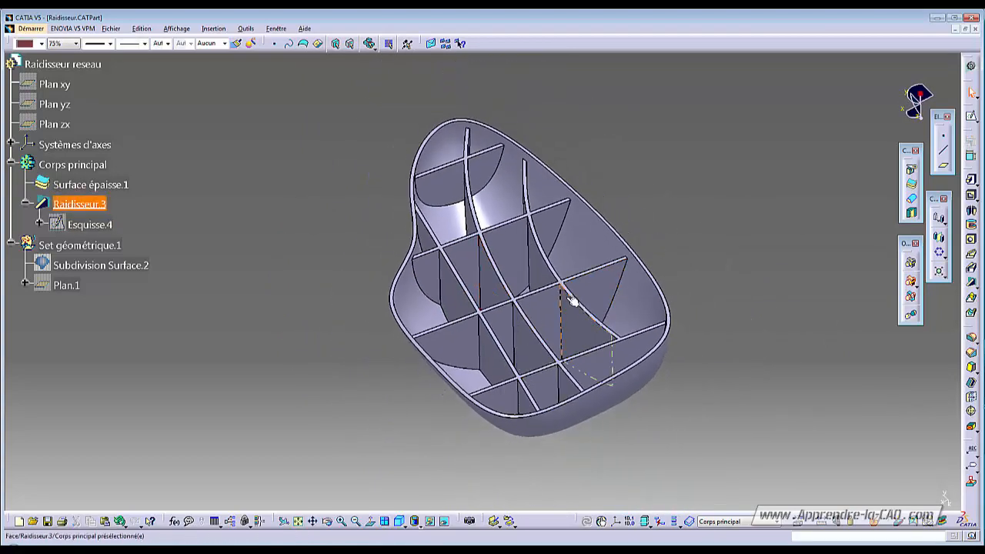
pyautogui.moveTo(574, 301); pyautogui.dragTo(472, 407, button='middle')
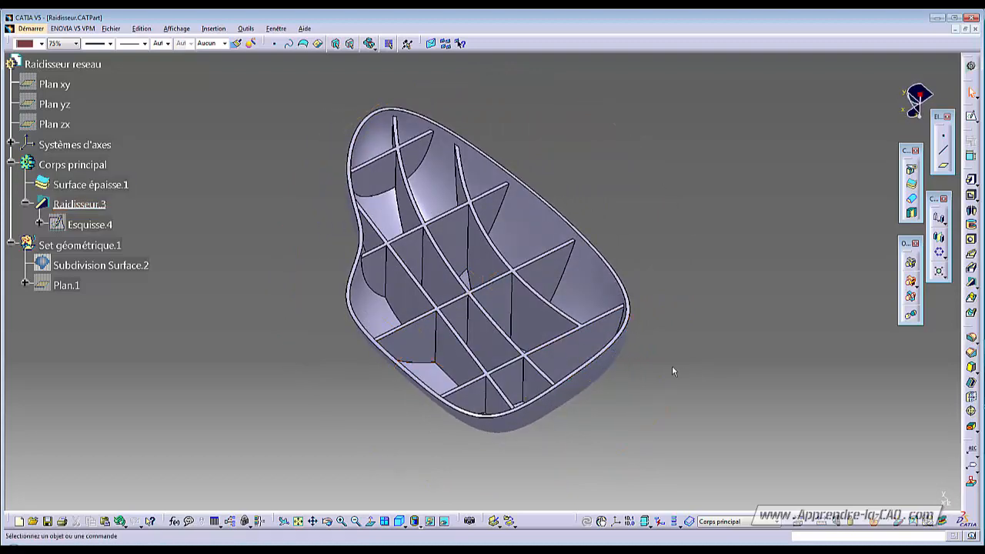